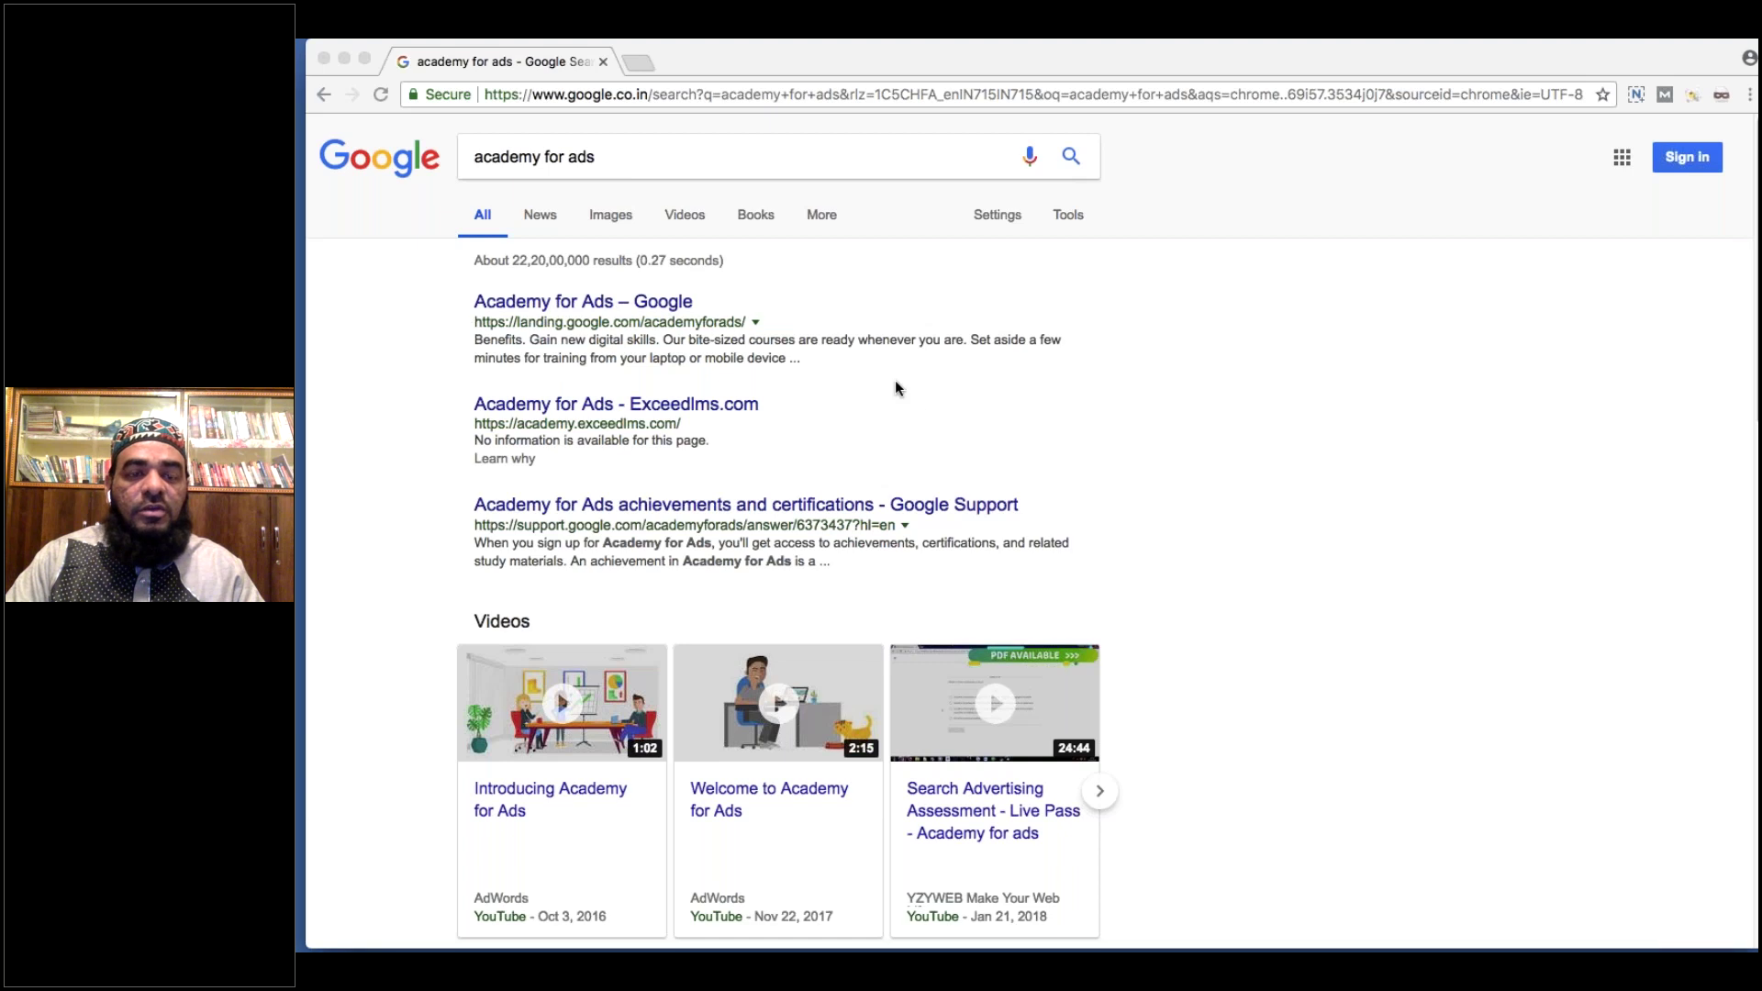
Bring the browser with the 'academy for ads' Google results into focus.
{"action": "left_click", "coordinate": [561, 154]}
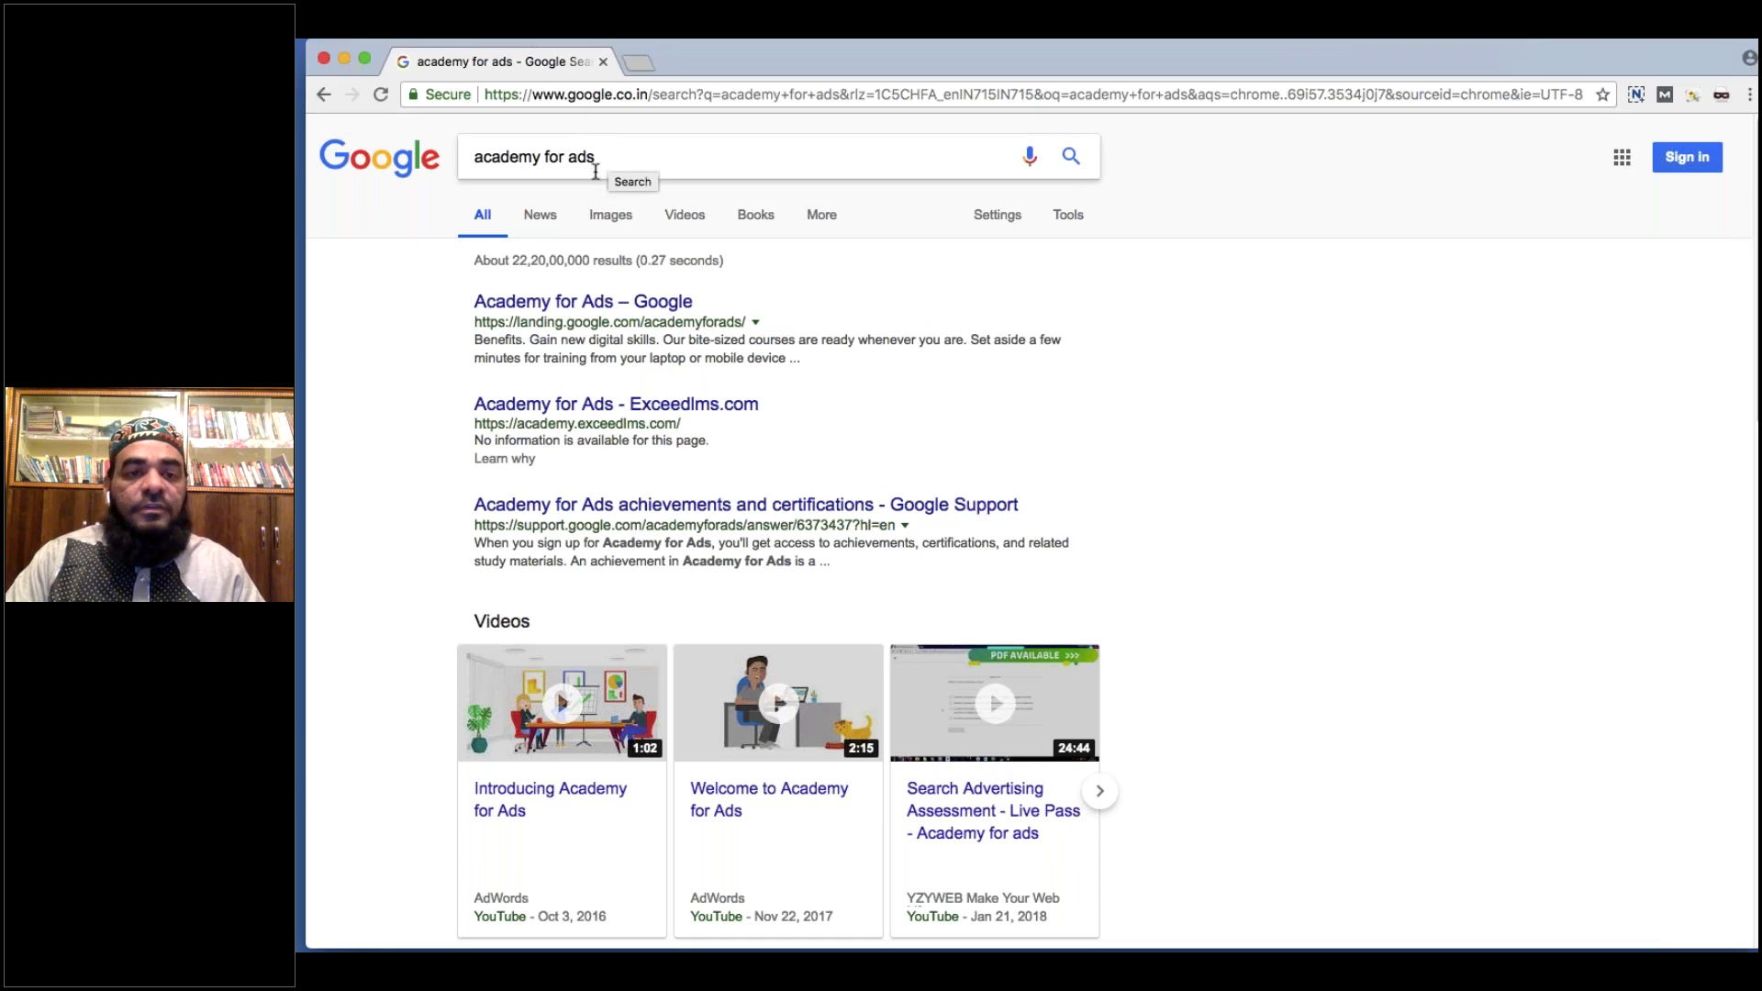
Open the Academy for Ads result and sign in with the saved Google account and autofilled password.
{"action": "left_click", "coordinate": [582, 300]}
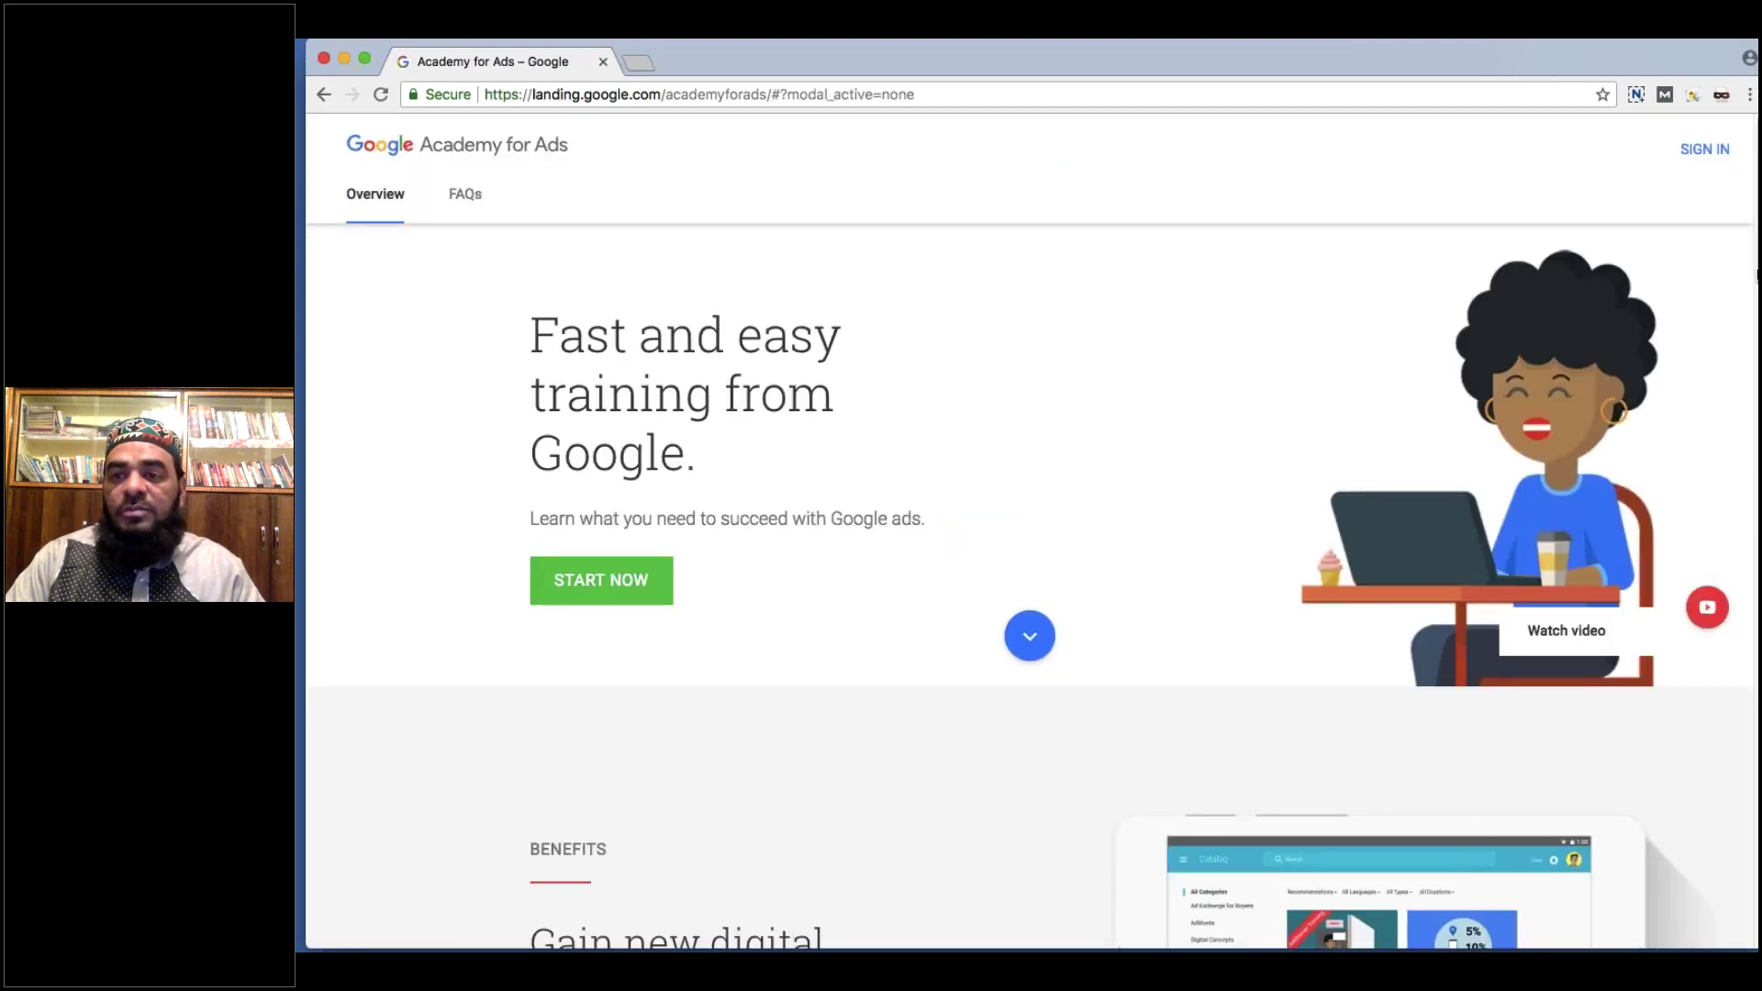
{"action": "left_click", "coordinate": [626, 585]}
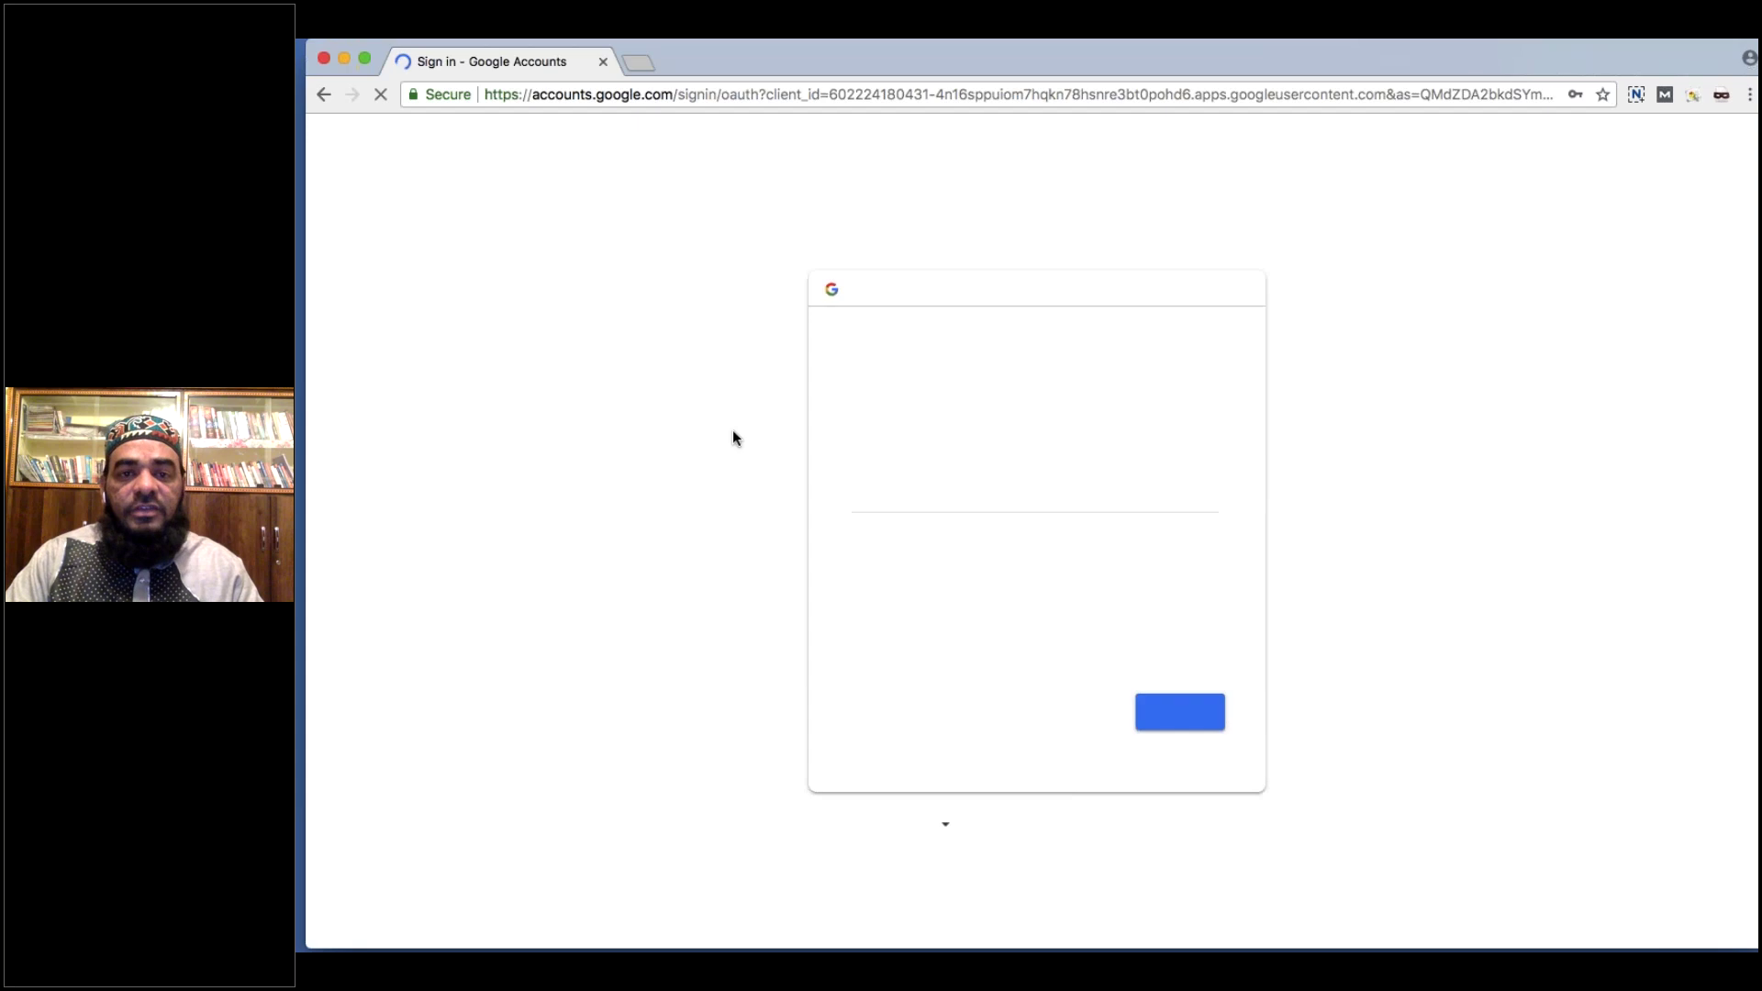
{"action": "double_click", "coordinate": [908, 500]}
{"action": "key", "text": "BackSpace"}
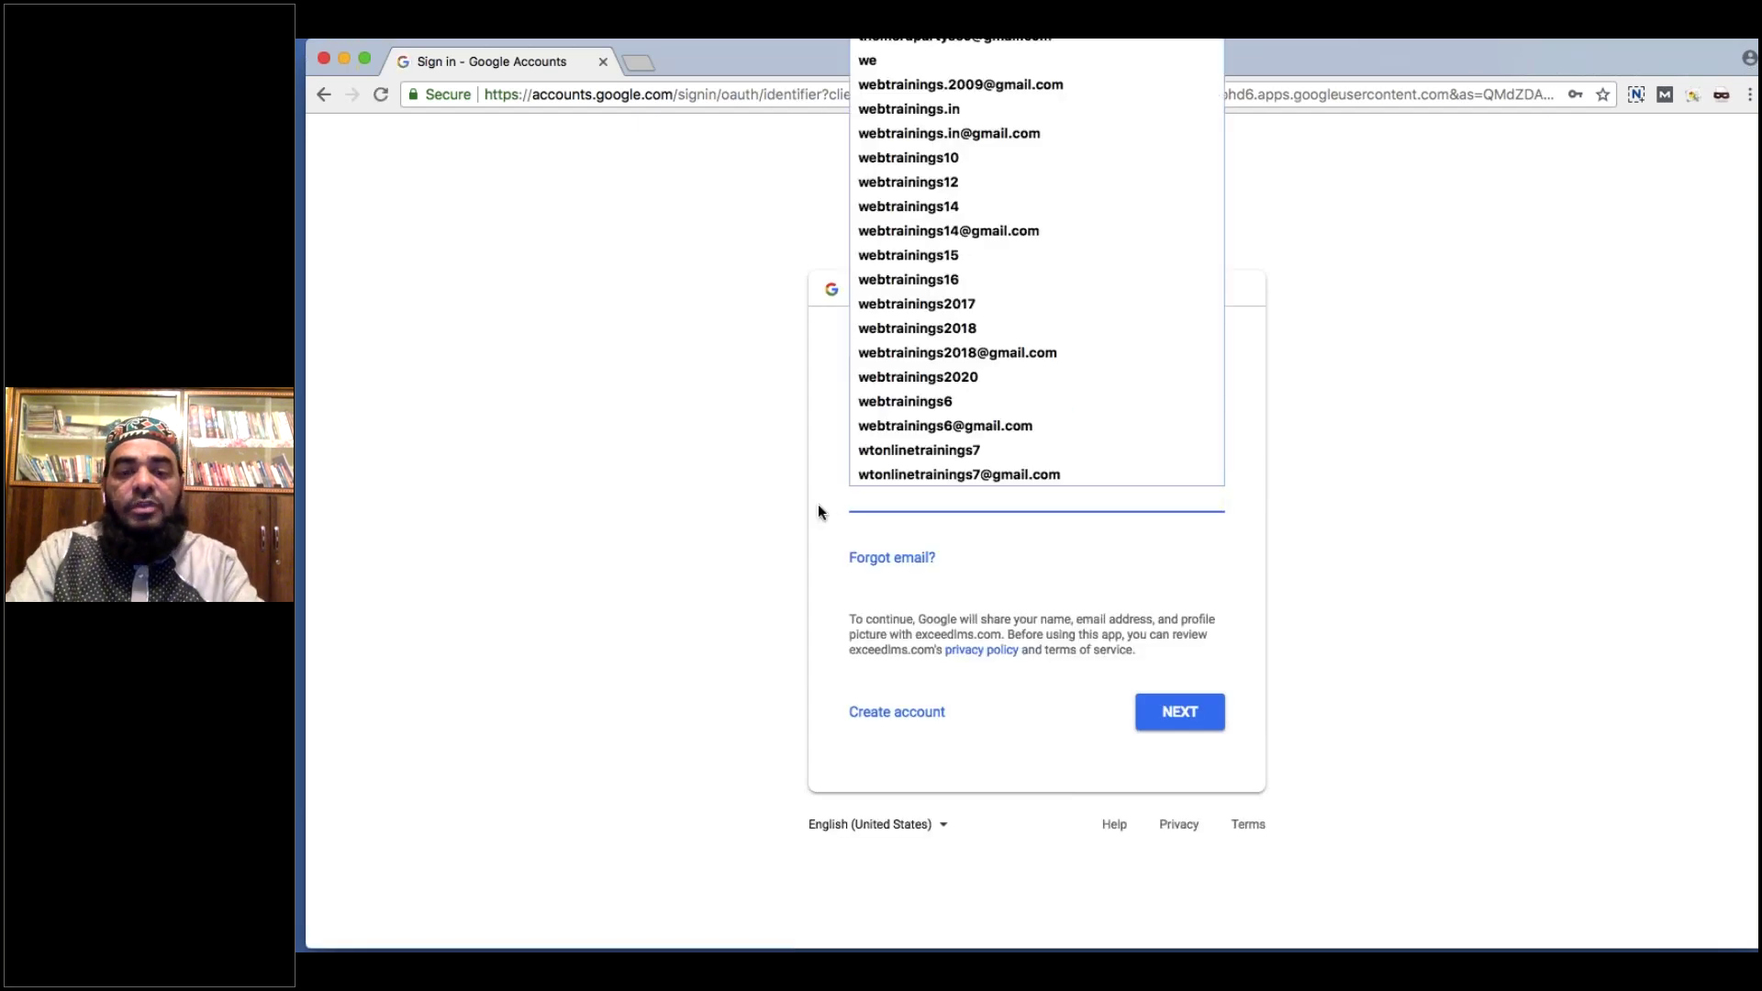
{"action": "type", "text": "itinfo"}
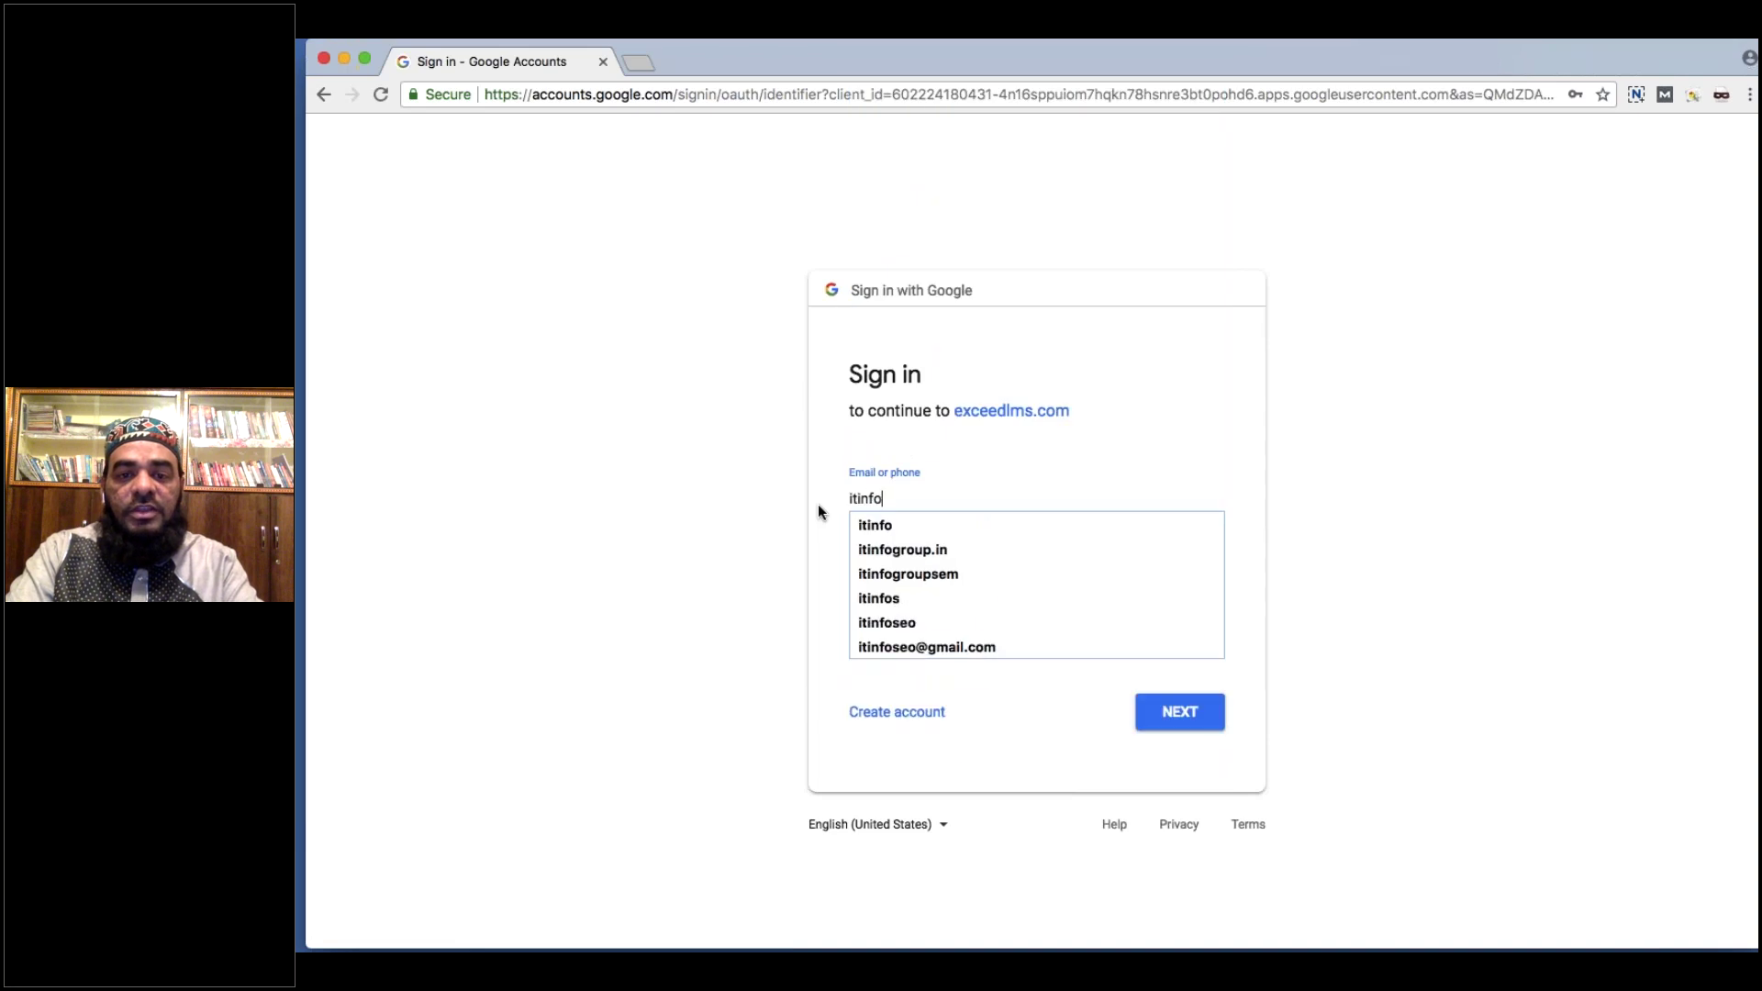
{"action": "key", "text": "Down"}
{"action": "key", "text": "Down"}
{"action": "key", "text": "Down"}
{"action": "key", "text": "Return"}
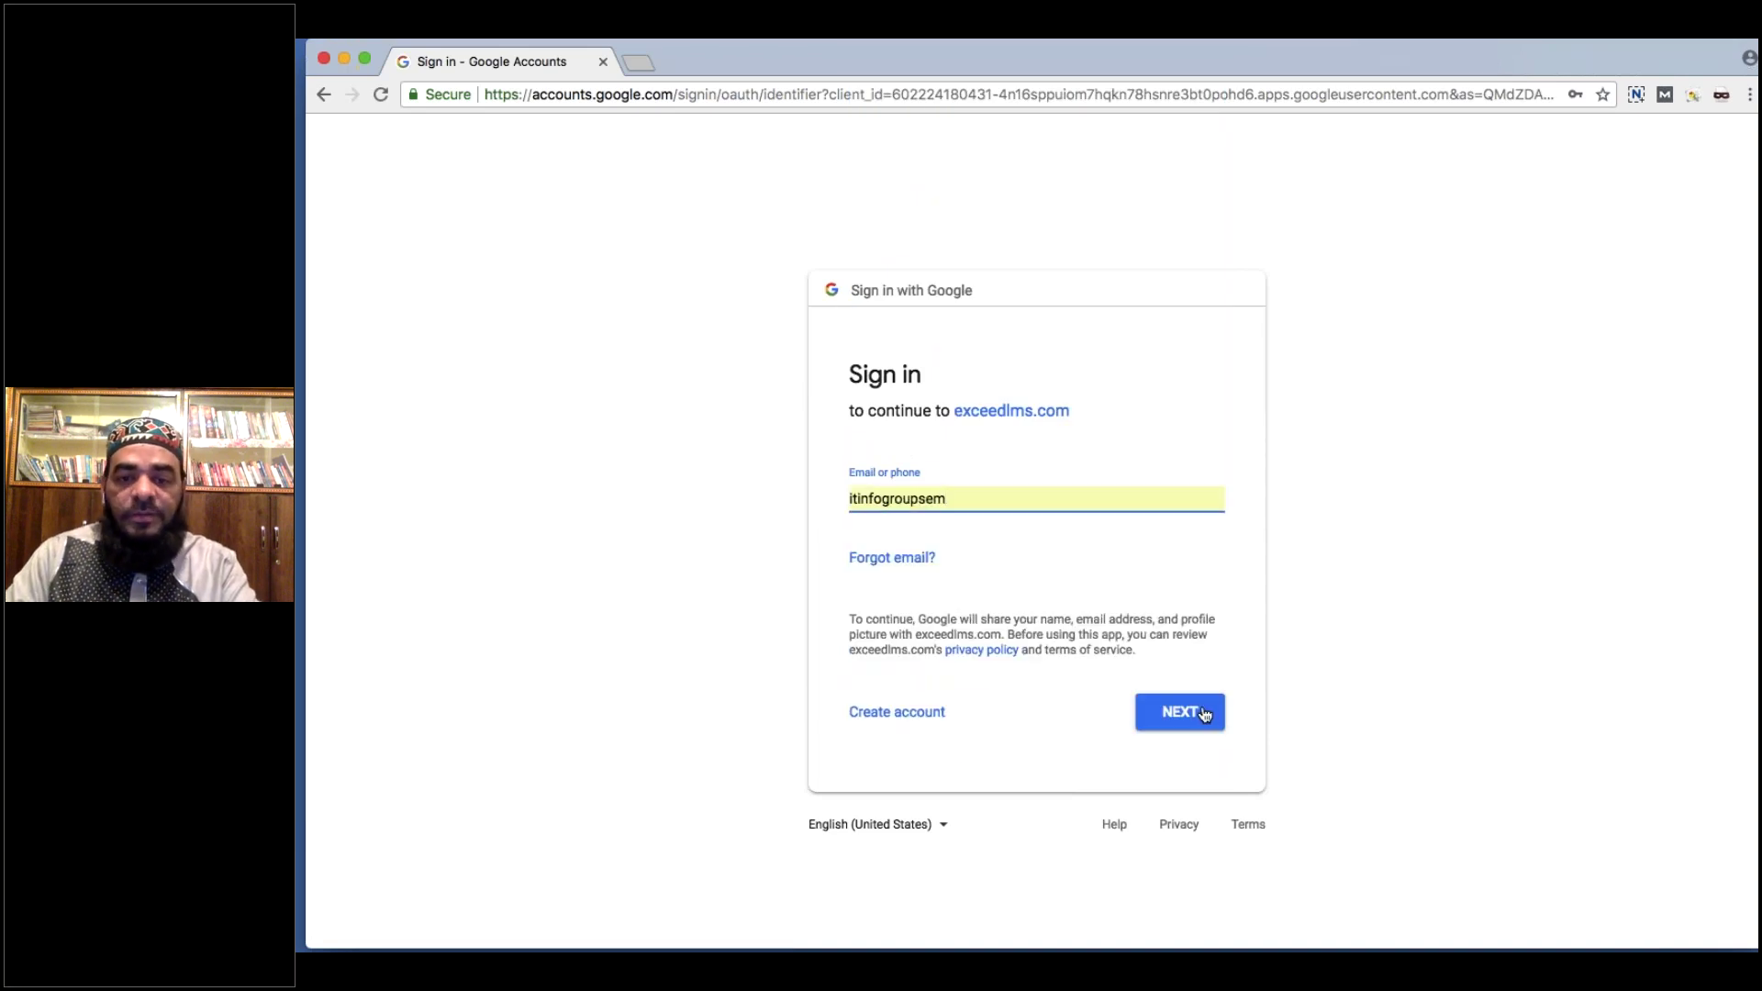
{"action": "left_click", "coordinate": [1181, 712]}
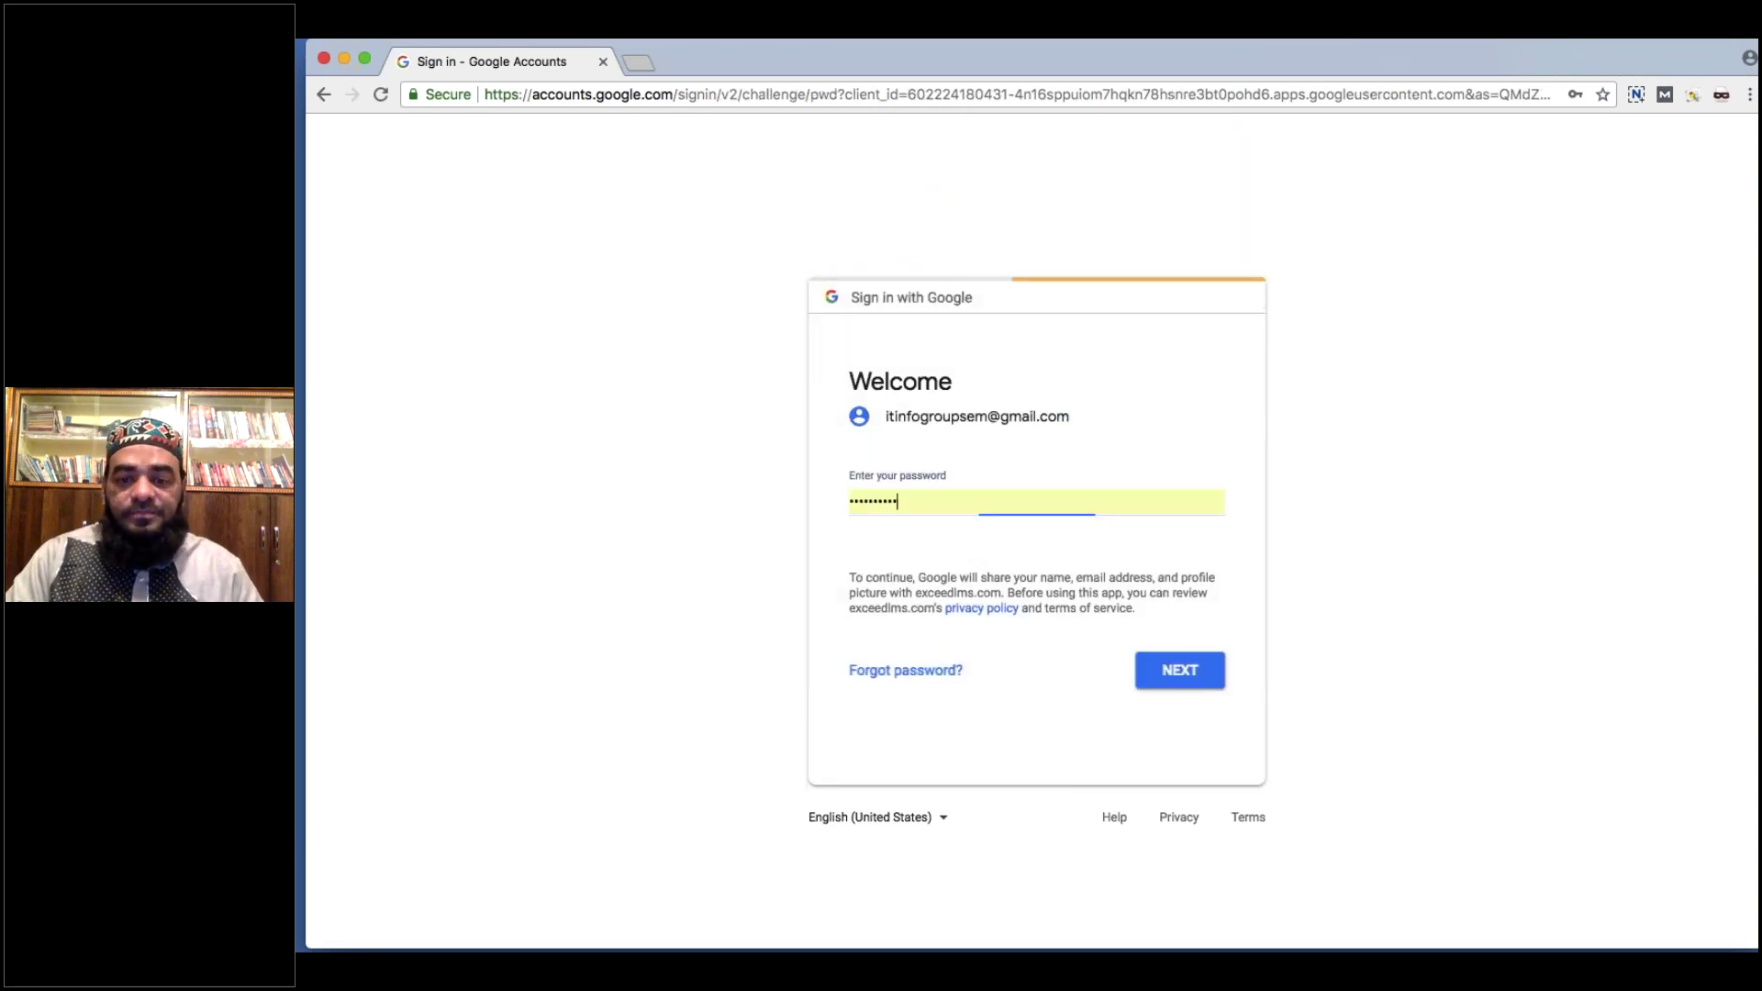
{"action": "key", "text": "Return"}
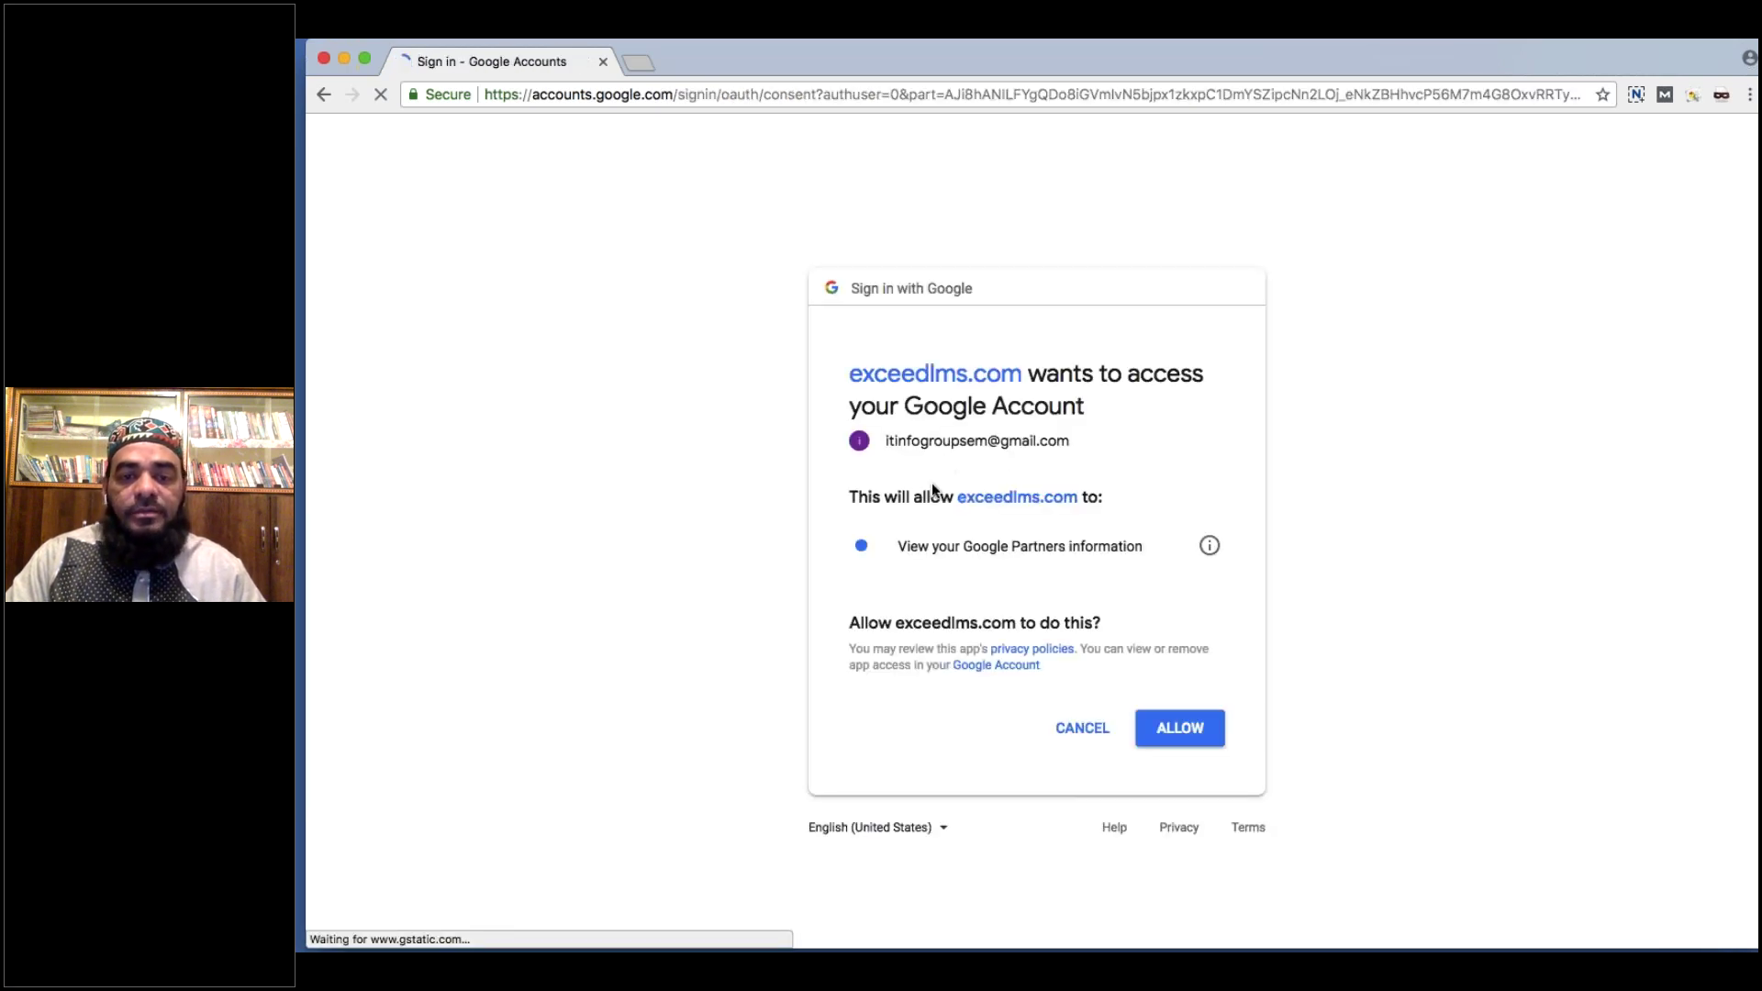
Allow exceedlms.com account access and accept the Terms of Service.
{"action": "left_click", "coordinate": [1188, 730]}
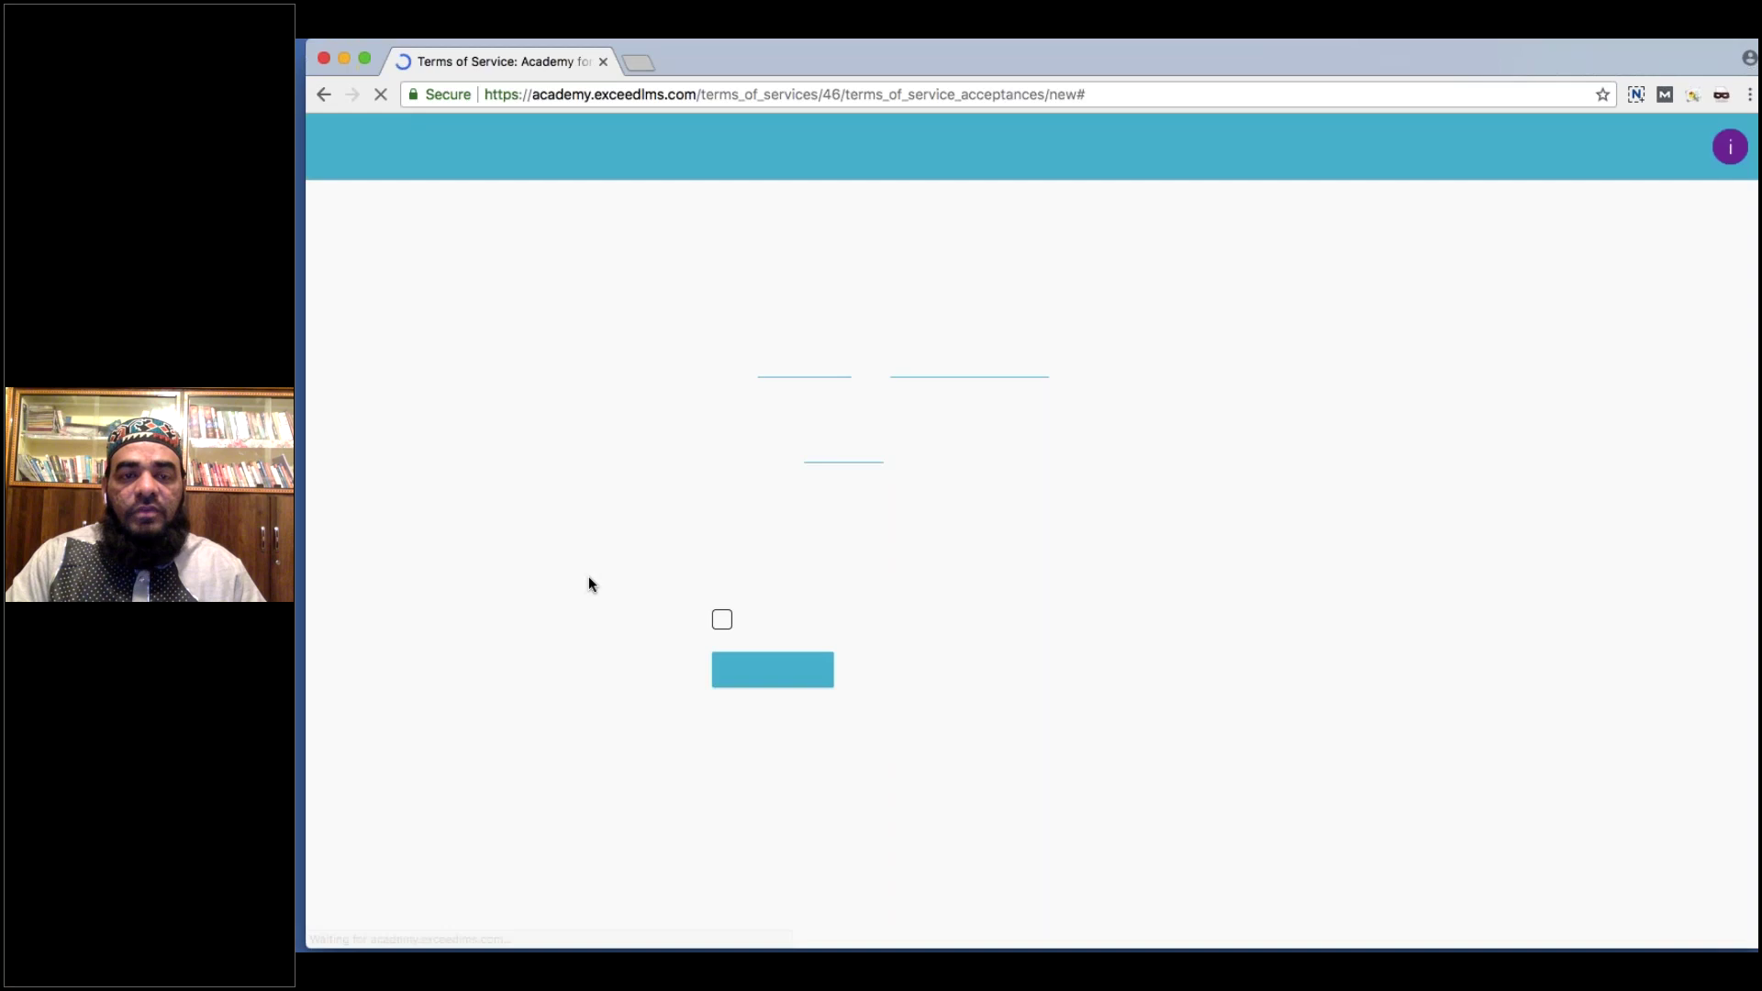
{"action": "left_click", "coordinate": [722, 688]}
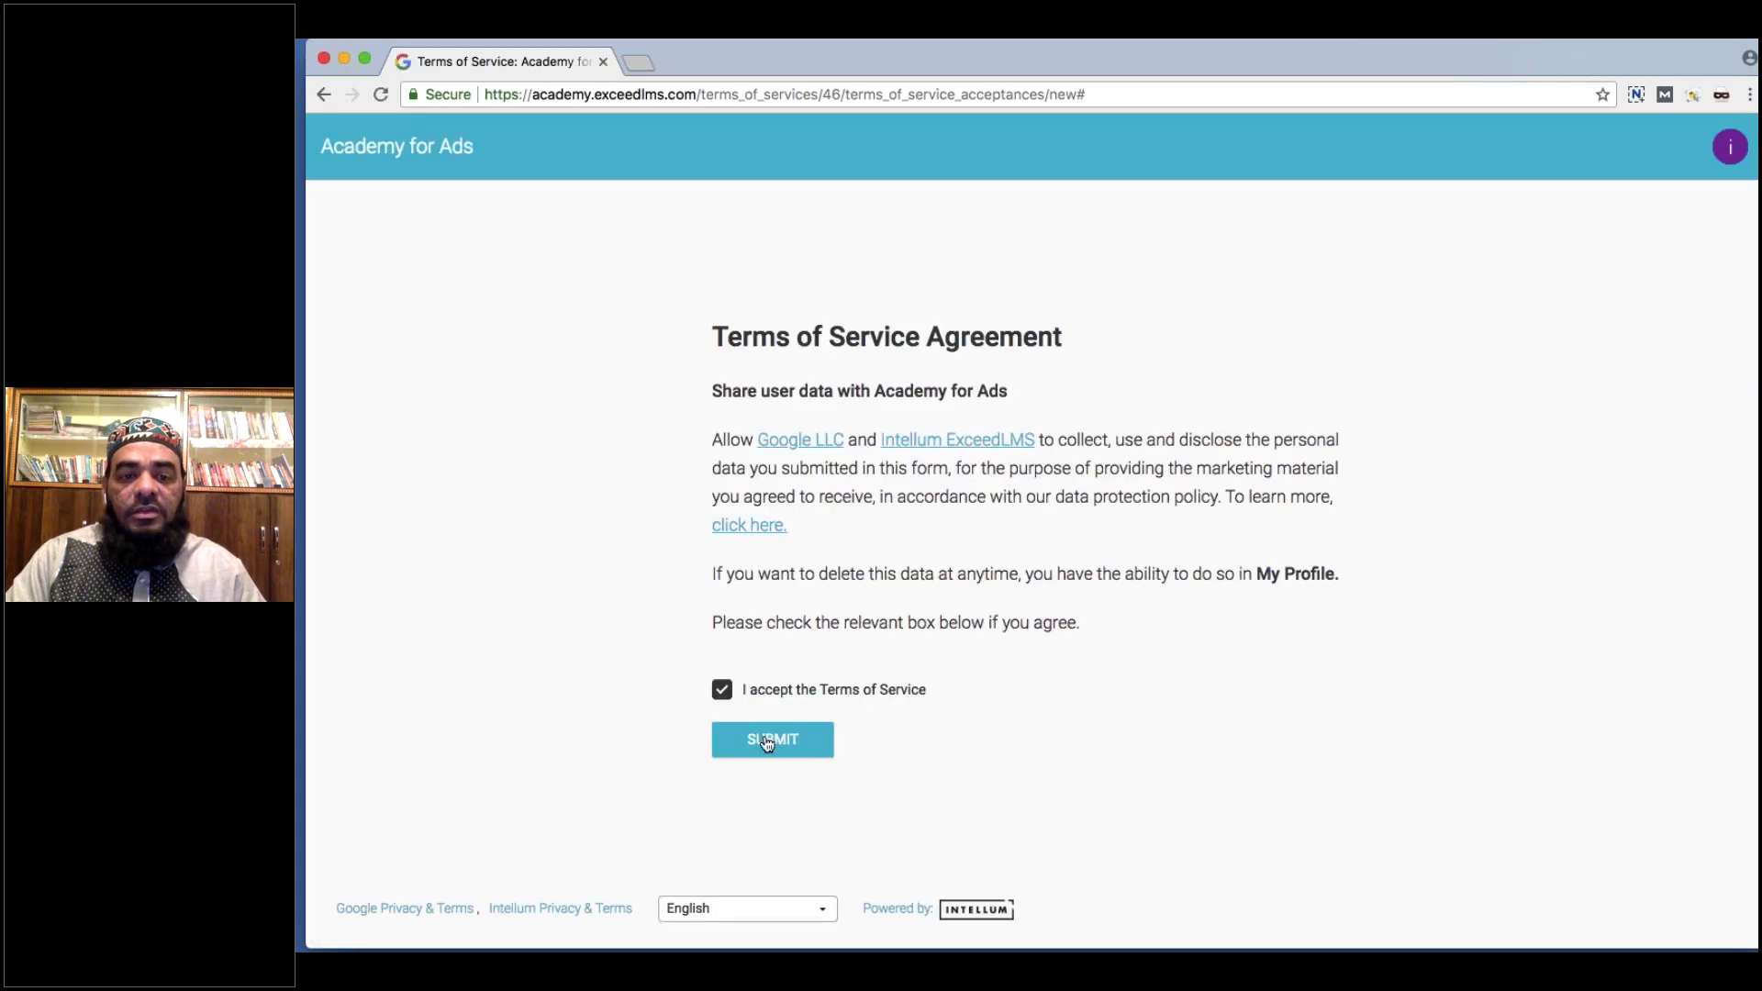
{"action": "left_click", "coordinate": [768, 739]}
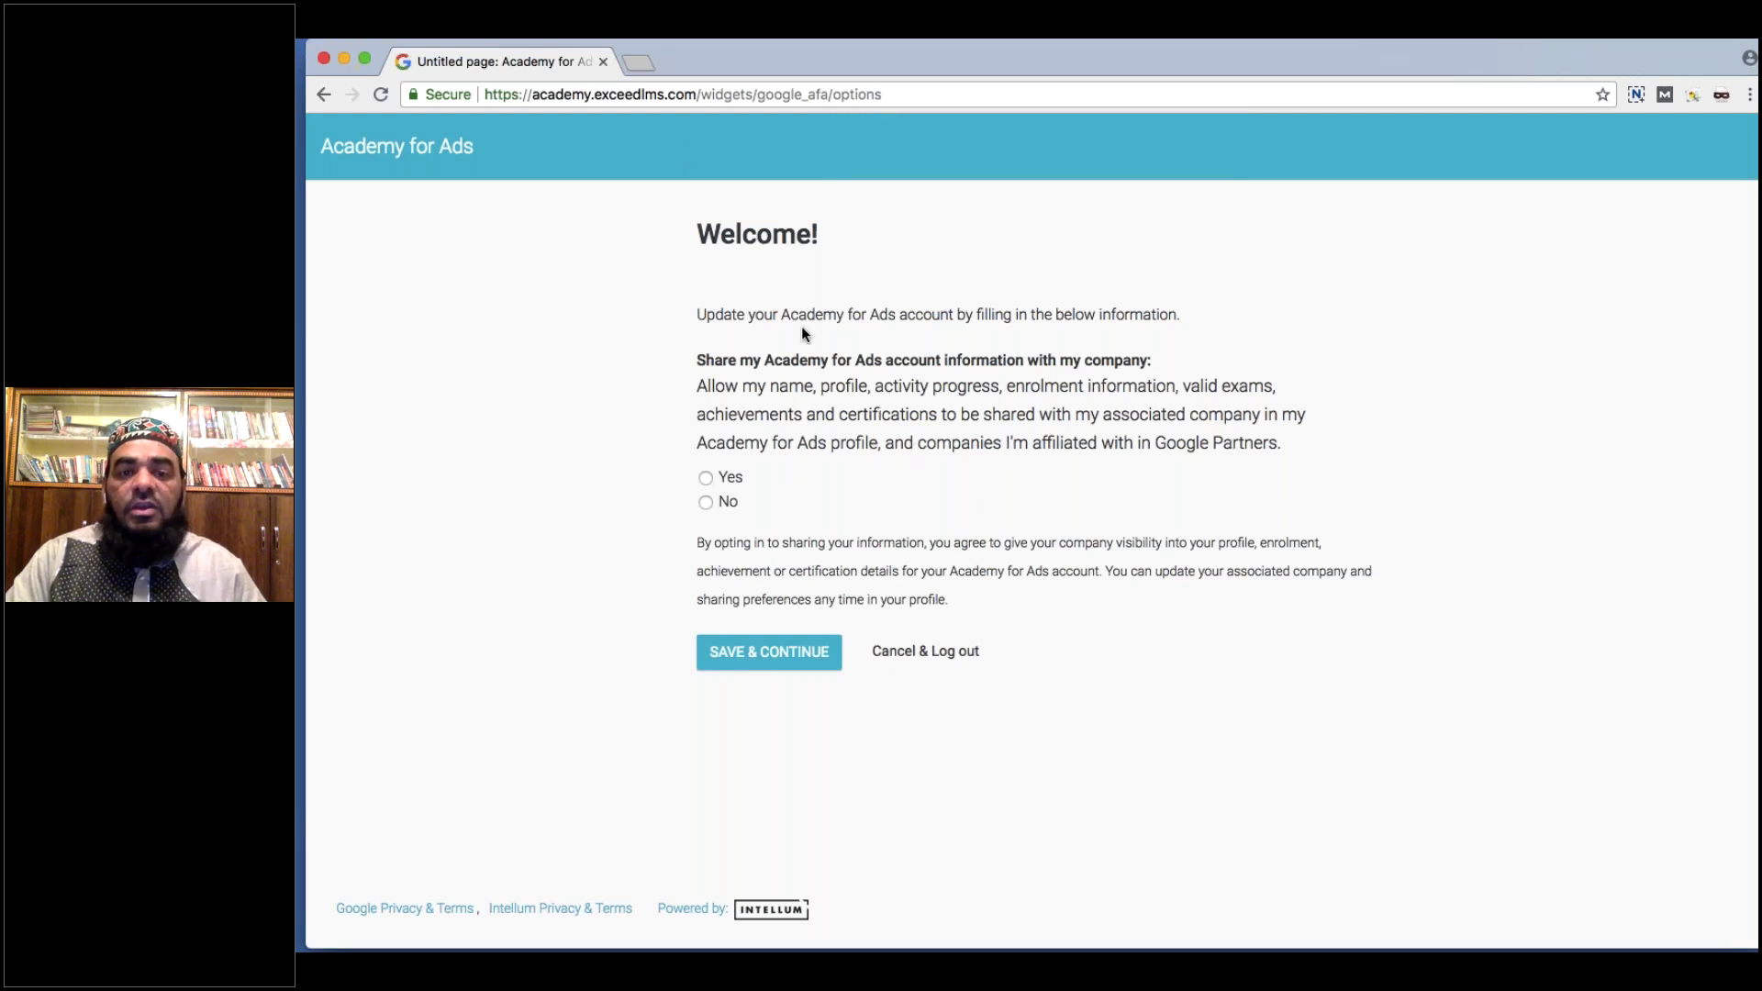
Read the sharing notice, choose No for sharing account information, and save.
{"action": "left_click_drag", "start_coordinate": [696, 386], "coordinate": [1067, 413]}
{"action": "left_click", "coordinate": [751, 472]}
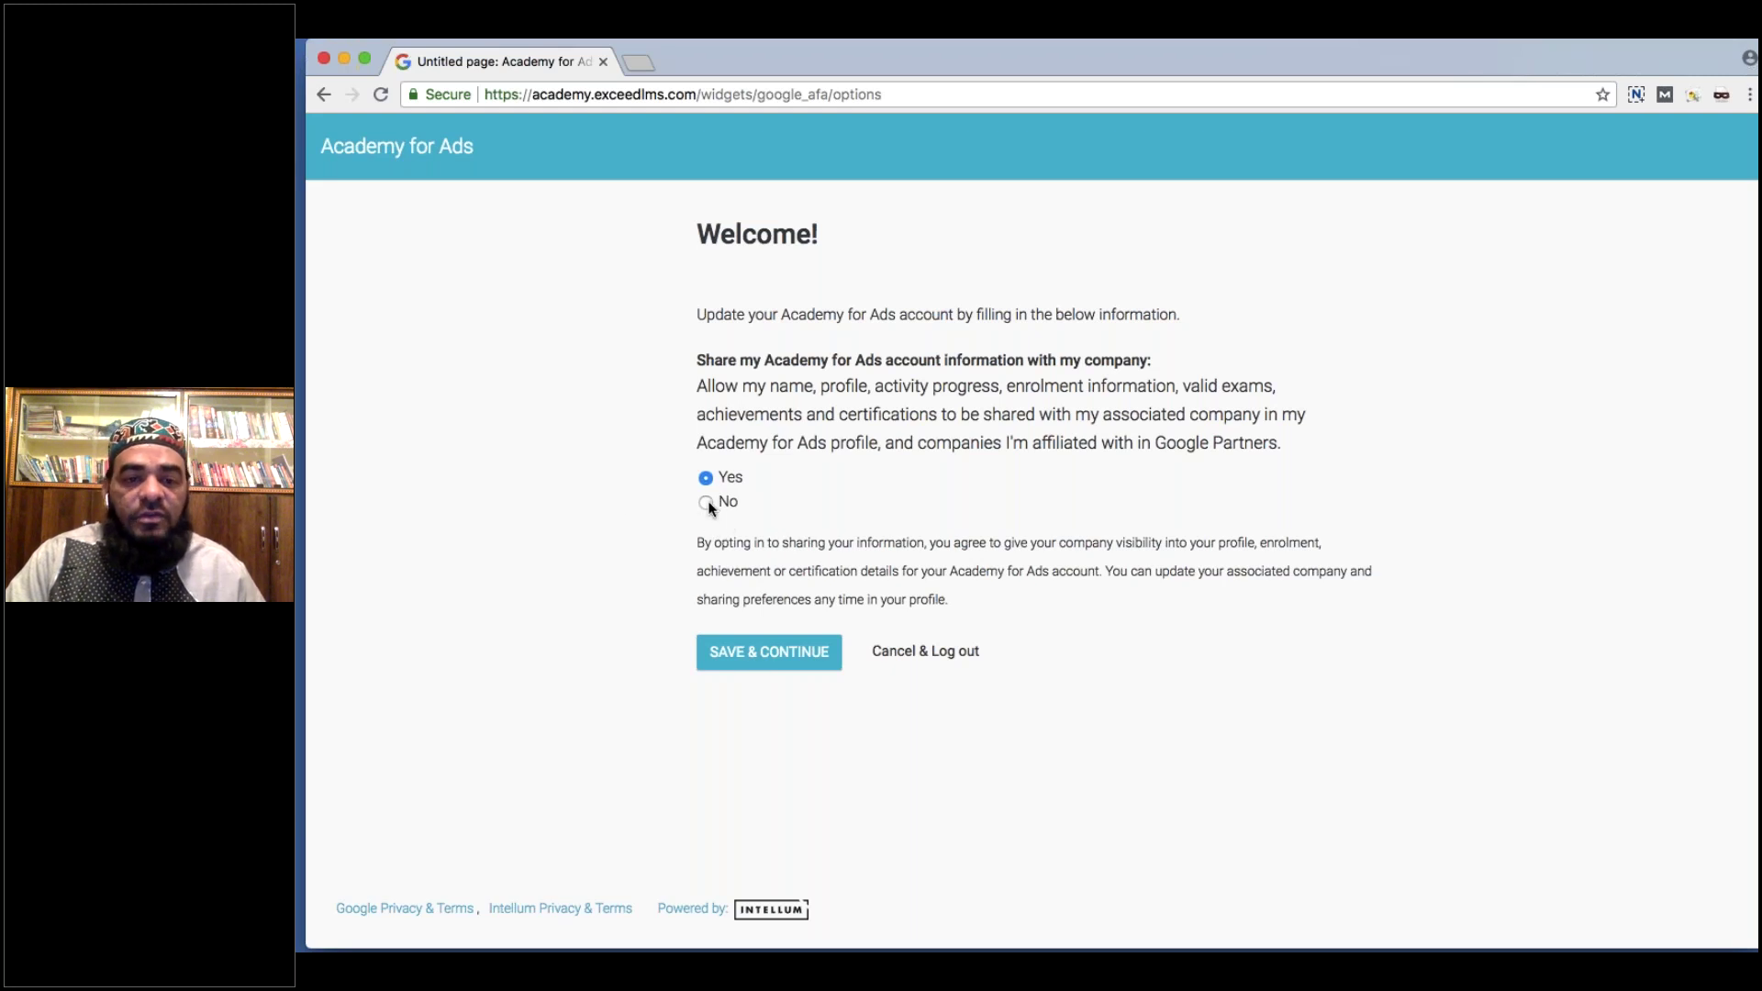
{"action": "left_click", "coordinate": [707, 502]}
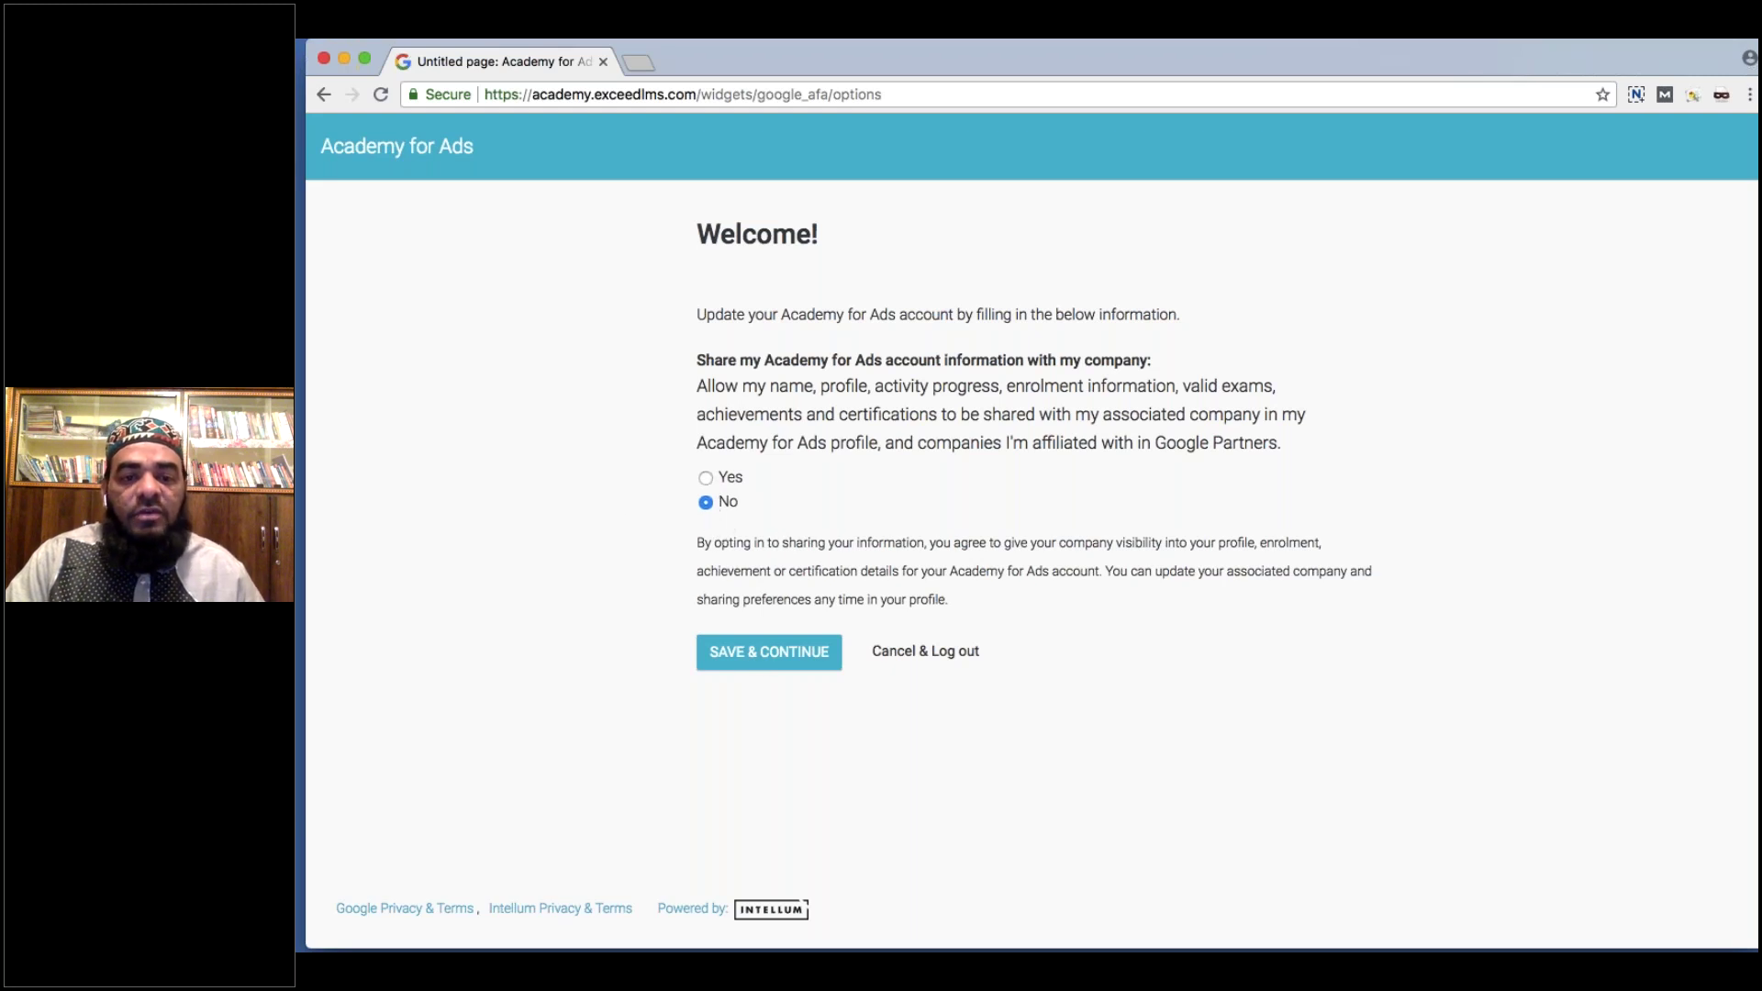
{"action": "left_click", "coordinate": [758, 656]}
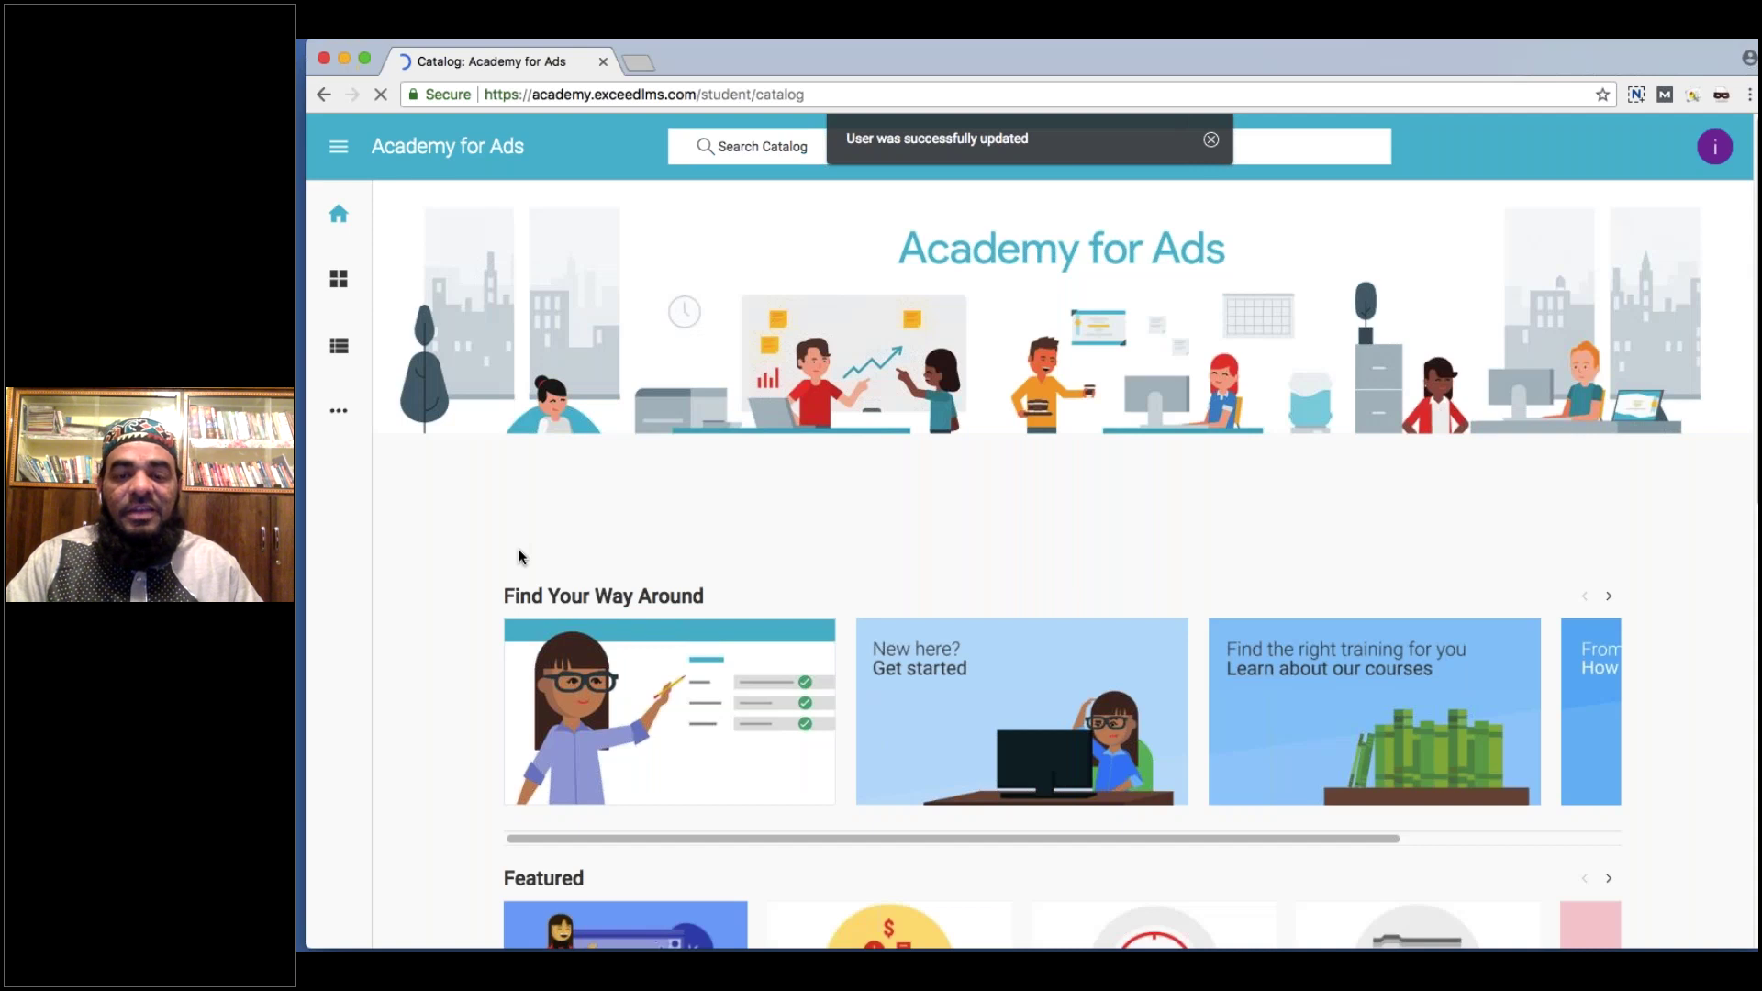
{"action": "scroll", "coordinate": [520, 557], "scroll_direction": "down", "scroll_amount": 3}
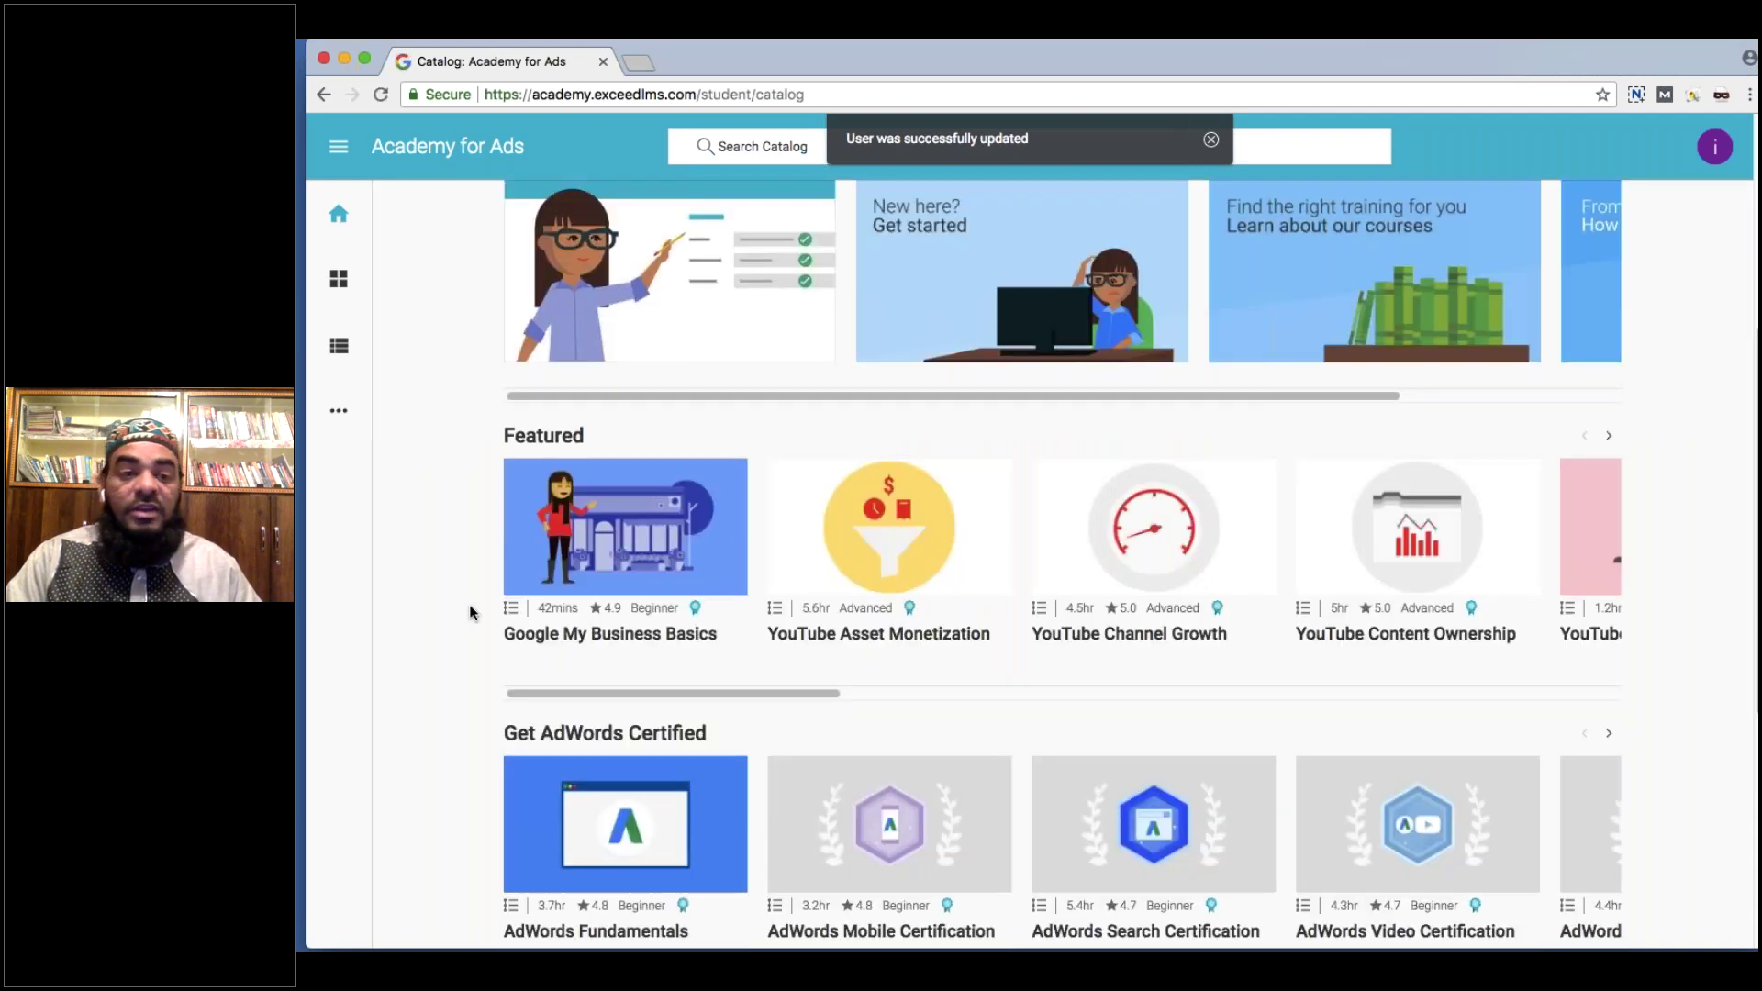
{"action": "scroll", "coordinate": [472, 611], "scroll_direction": "down", "scroll_amount": 2}
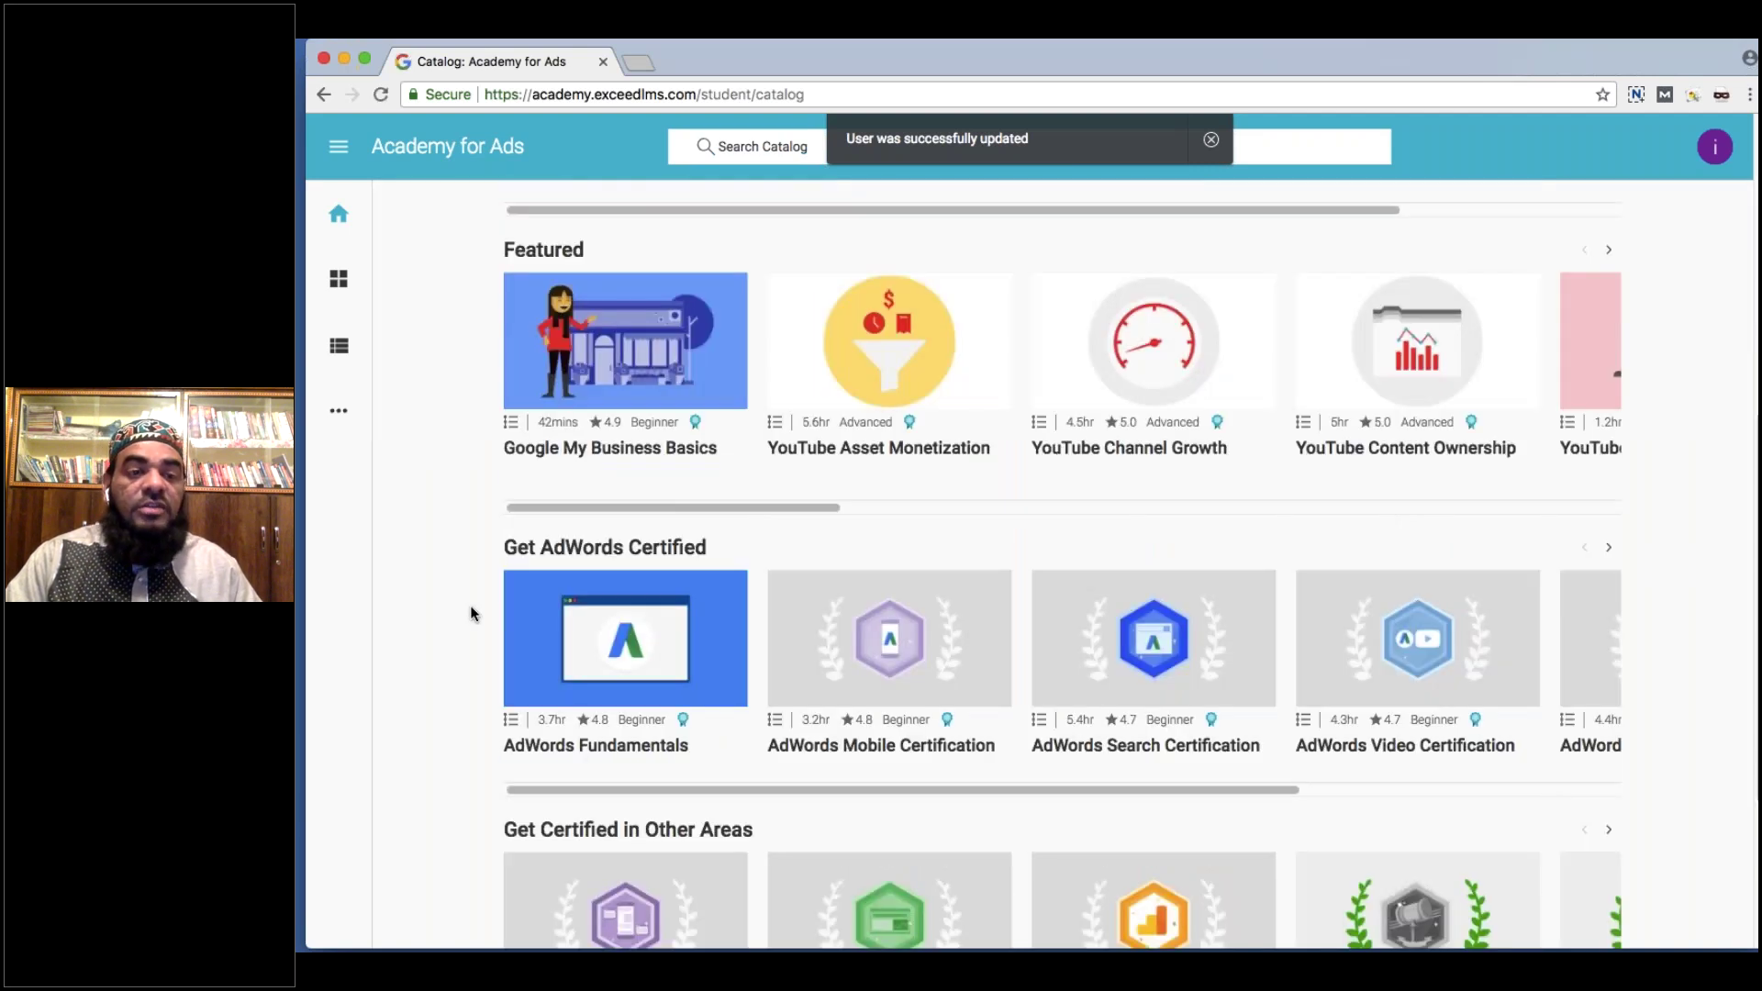
{"action": "scroll", "coordinate": [470, 604], "scroll_direction": "up", "scroll_amount": 5}
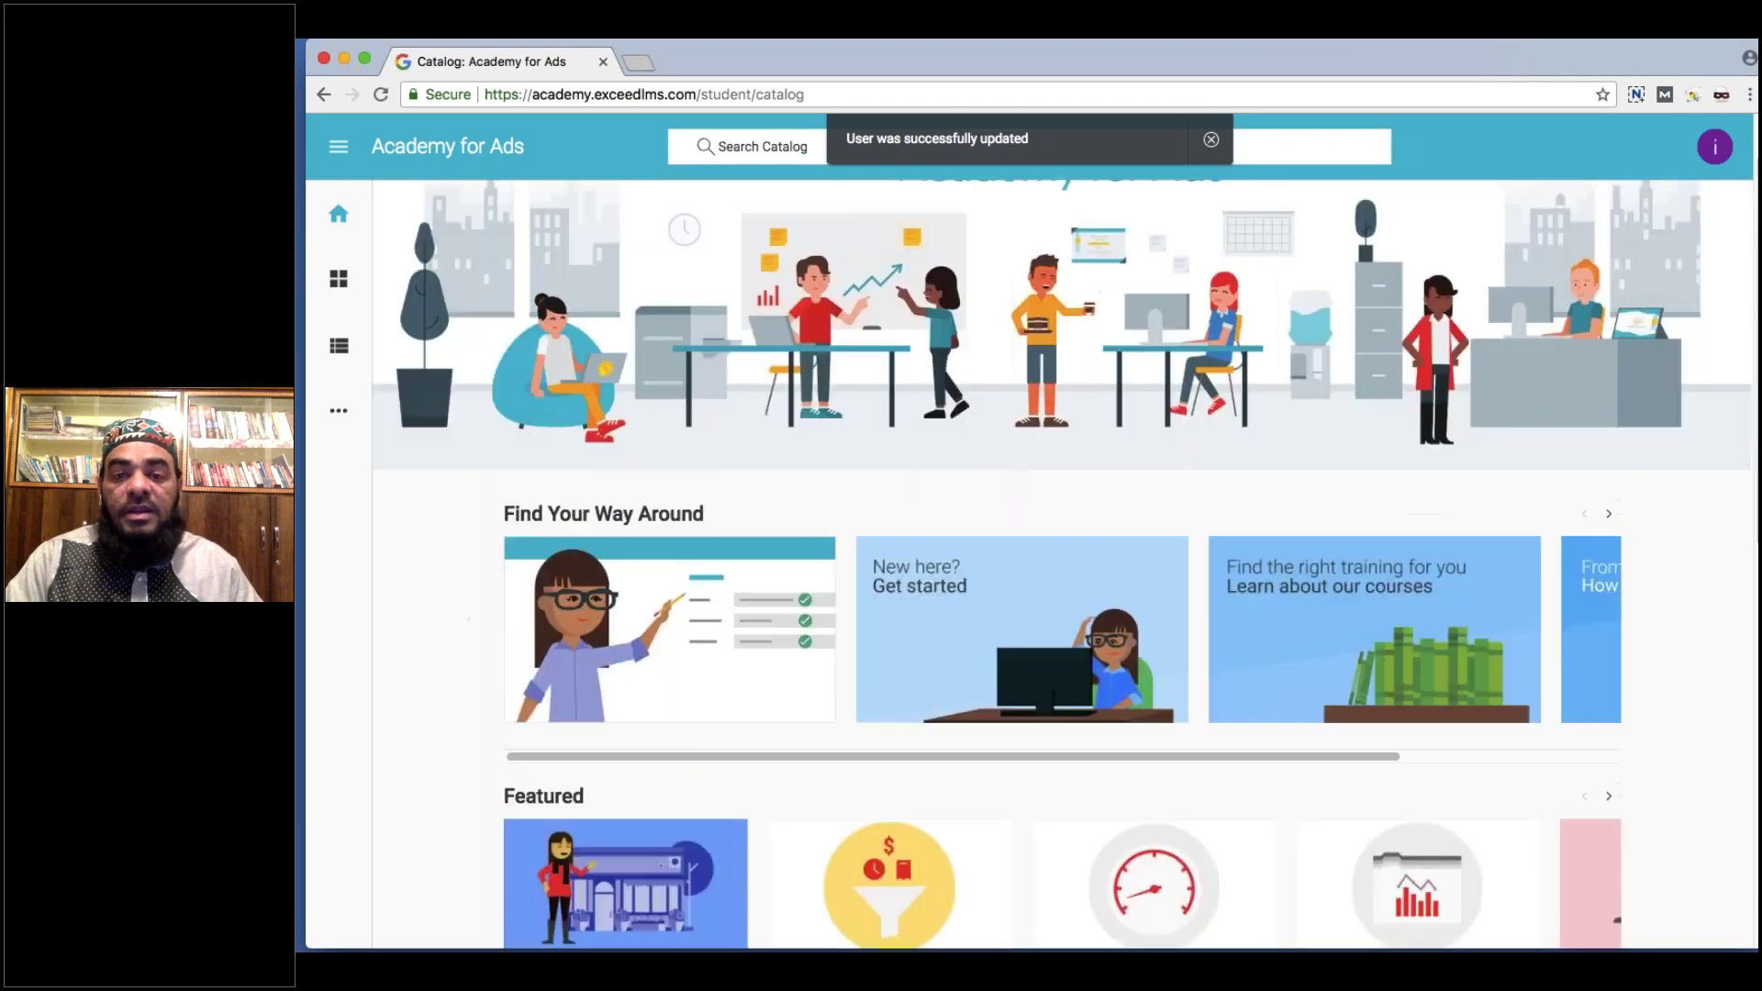
Go through My Library to the Browse page of AdWords, Analytics and YouTube topics.
{"action": "left_click", "coordinate": [393, 347]}
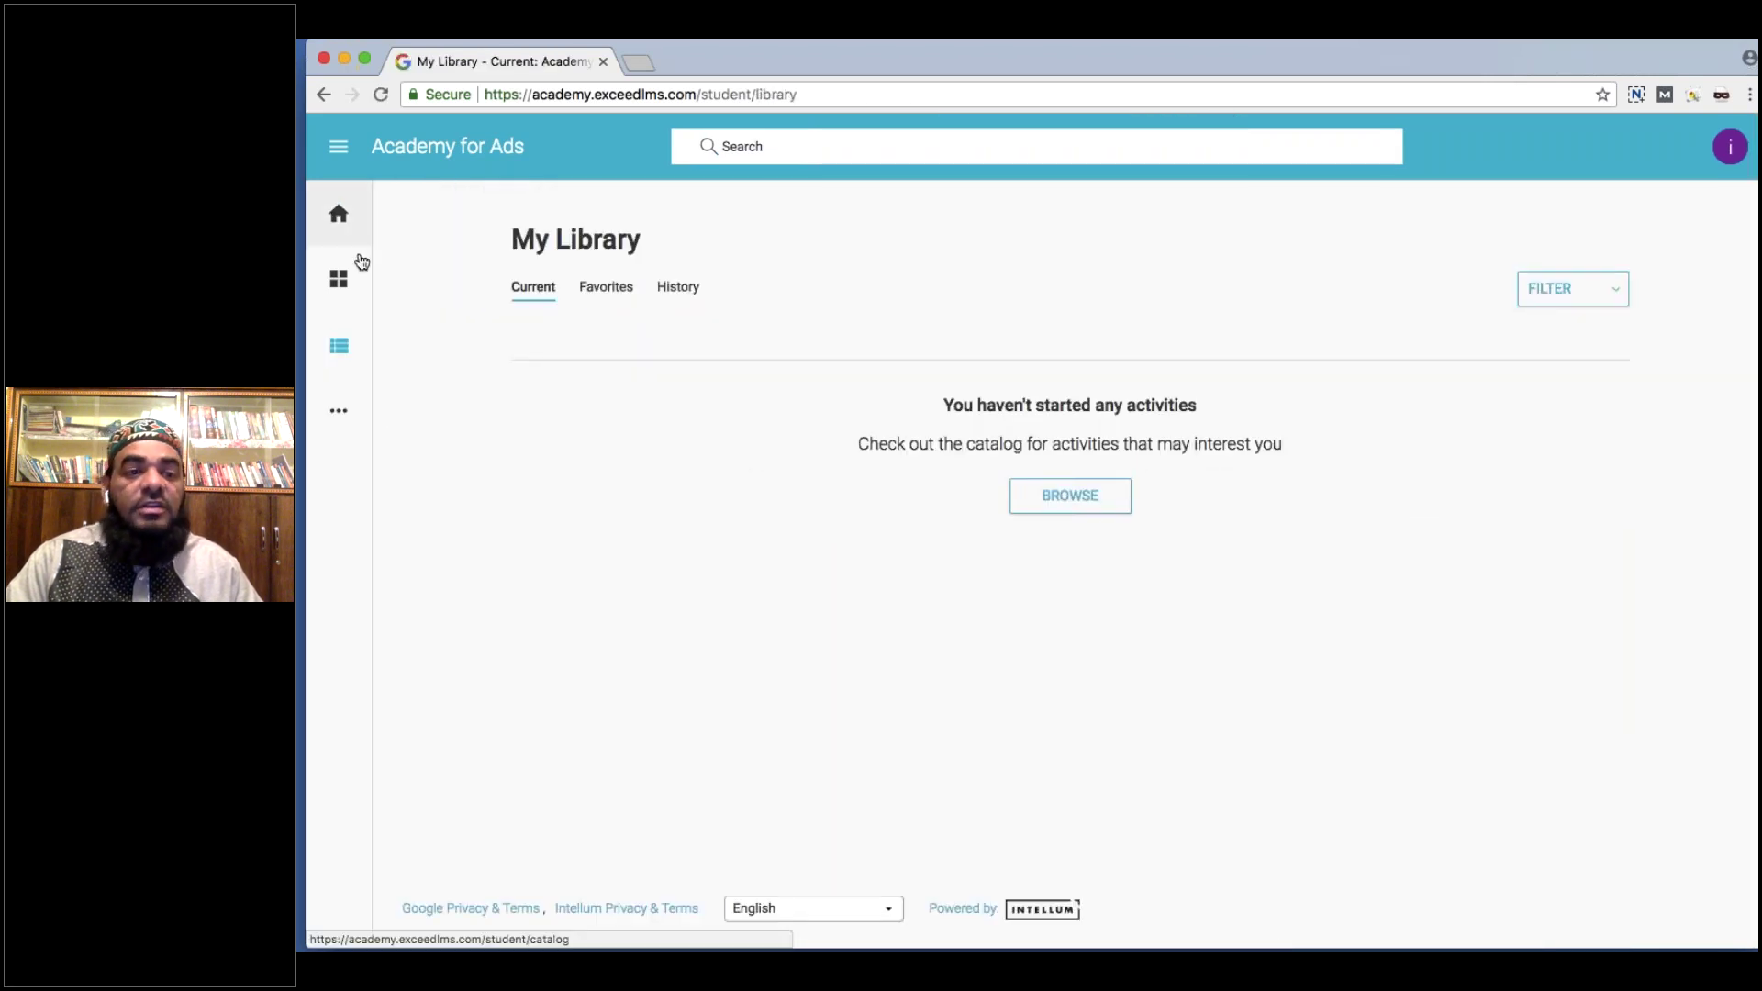
{"action": "left_click", "coordinate": [347, 284]}
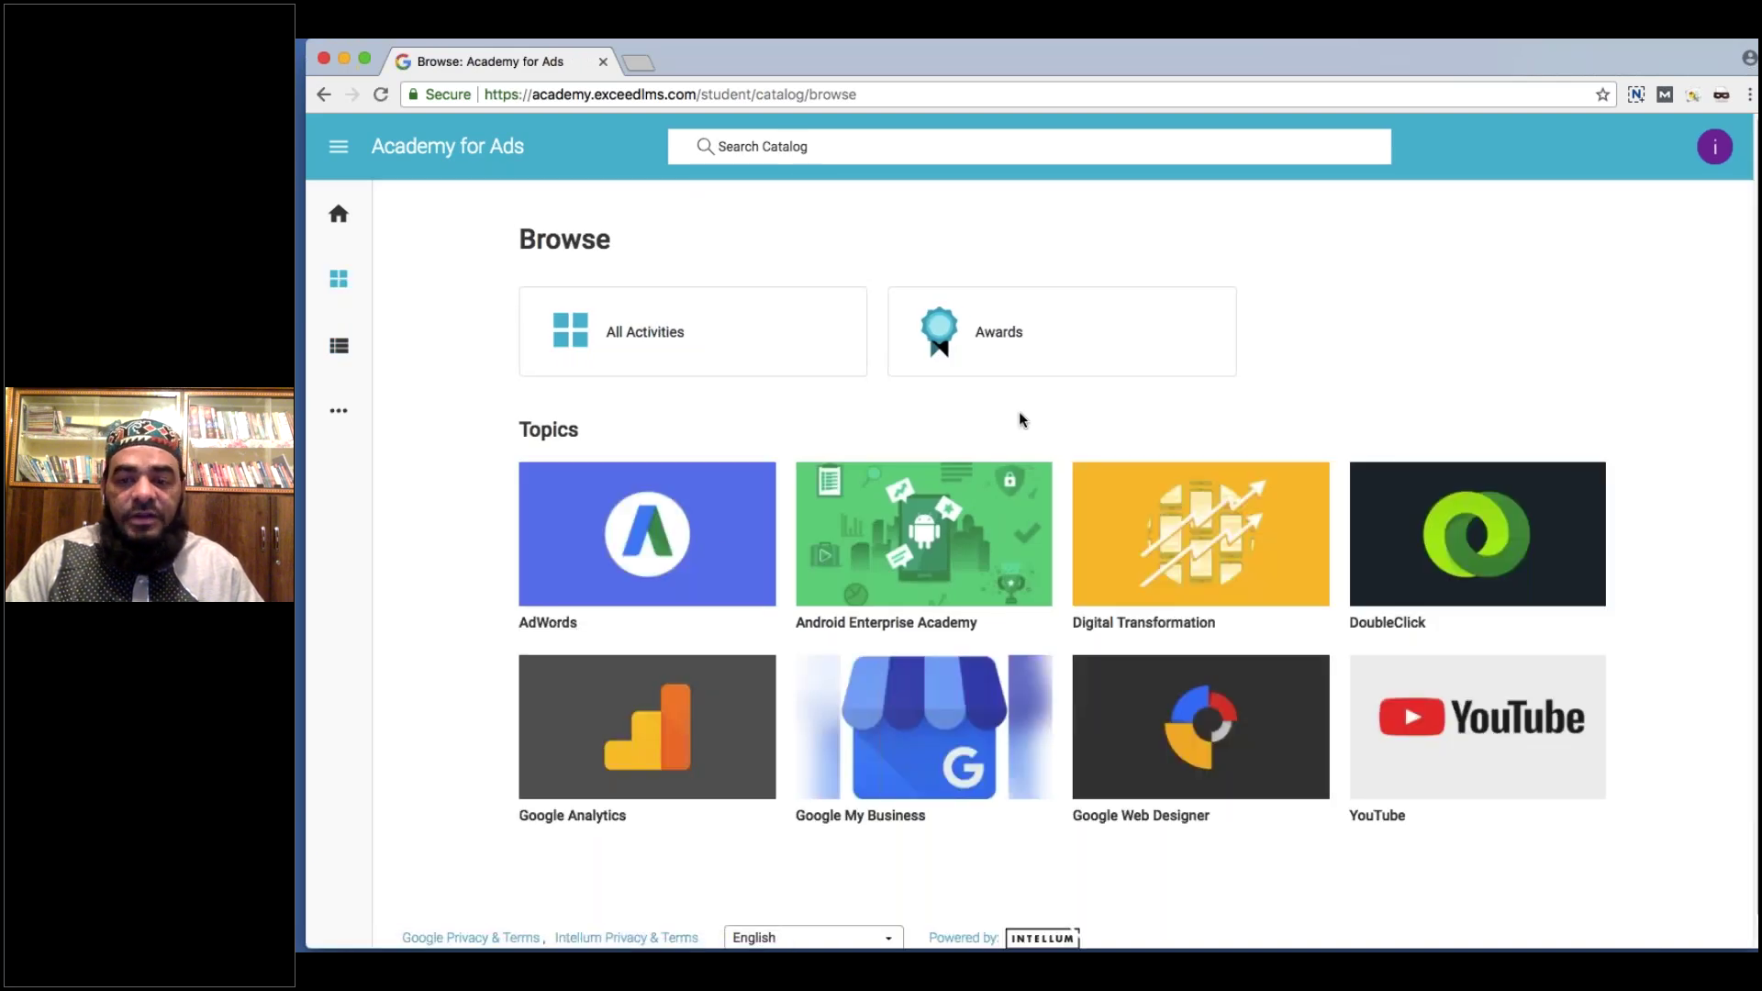
{"action": "scroll", "coordinate": [1019, 420], "scroll_direction": "down", "scroll_amount": 1}
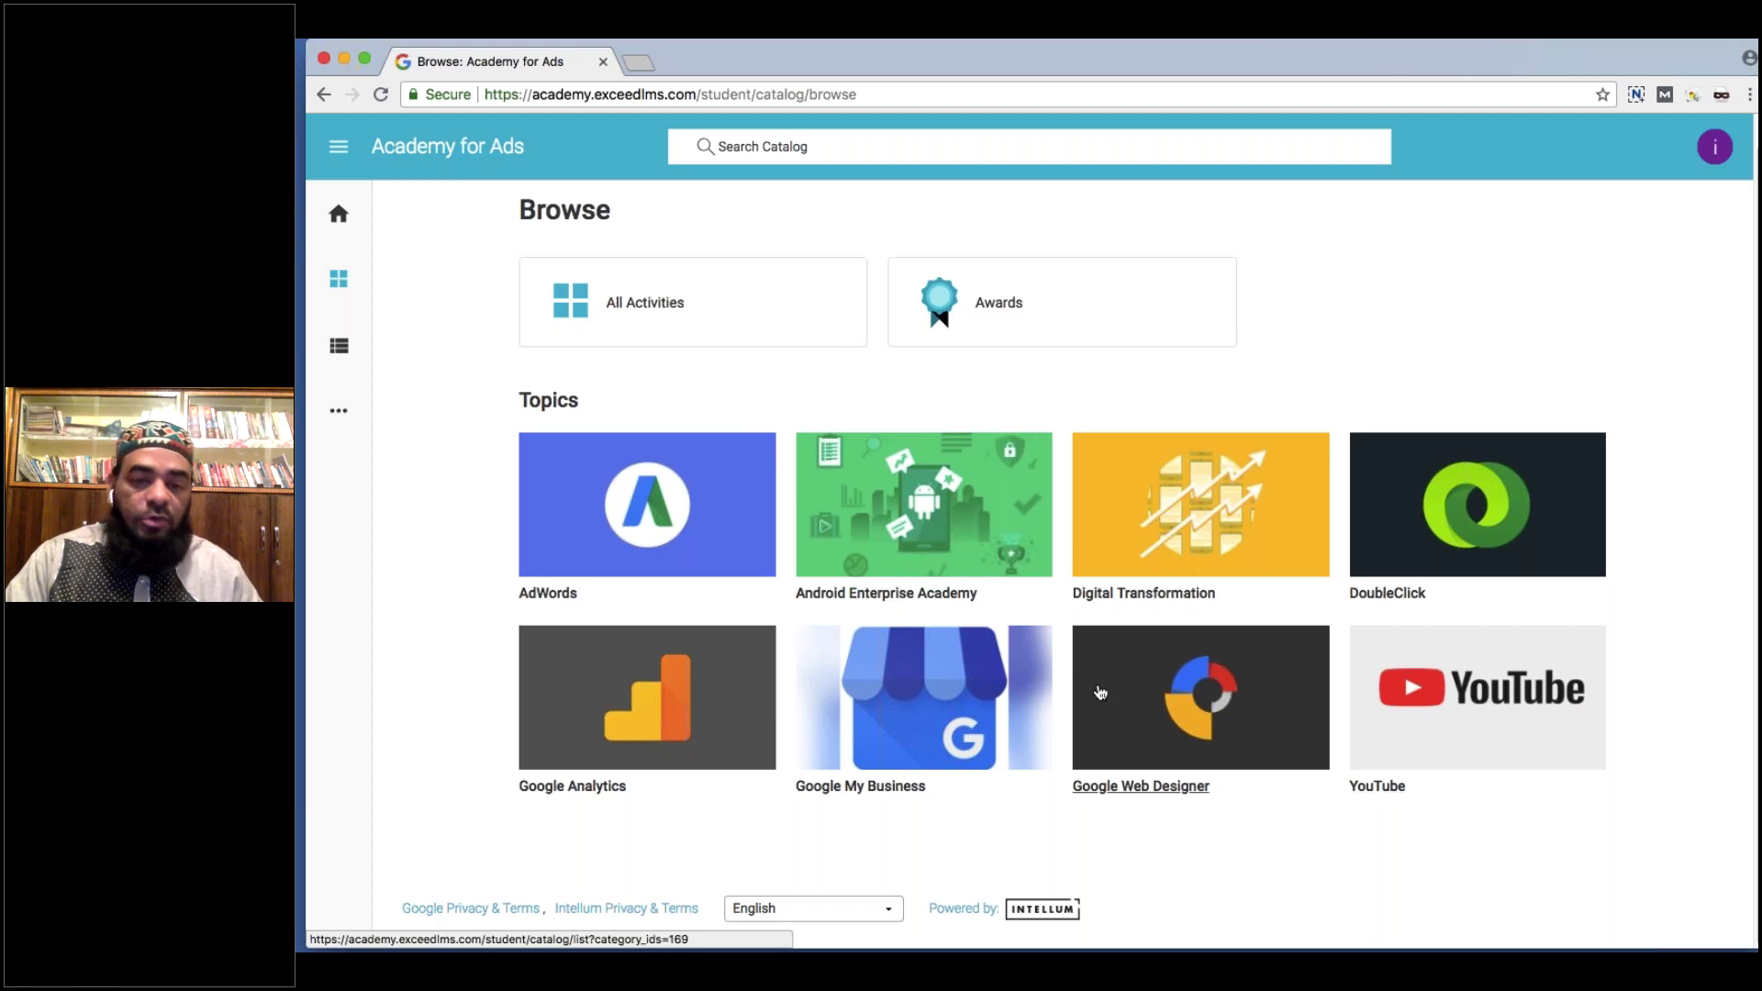
{"action": "left_click", "coordinate": [542, 597]}
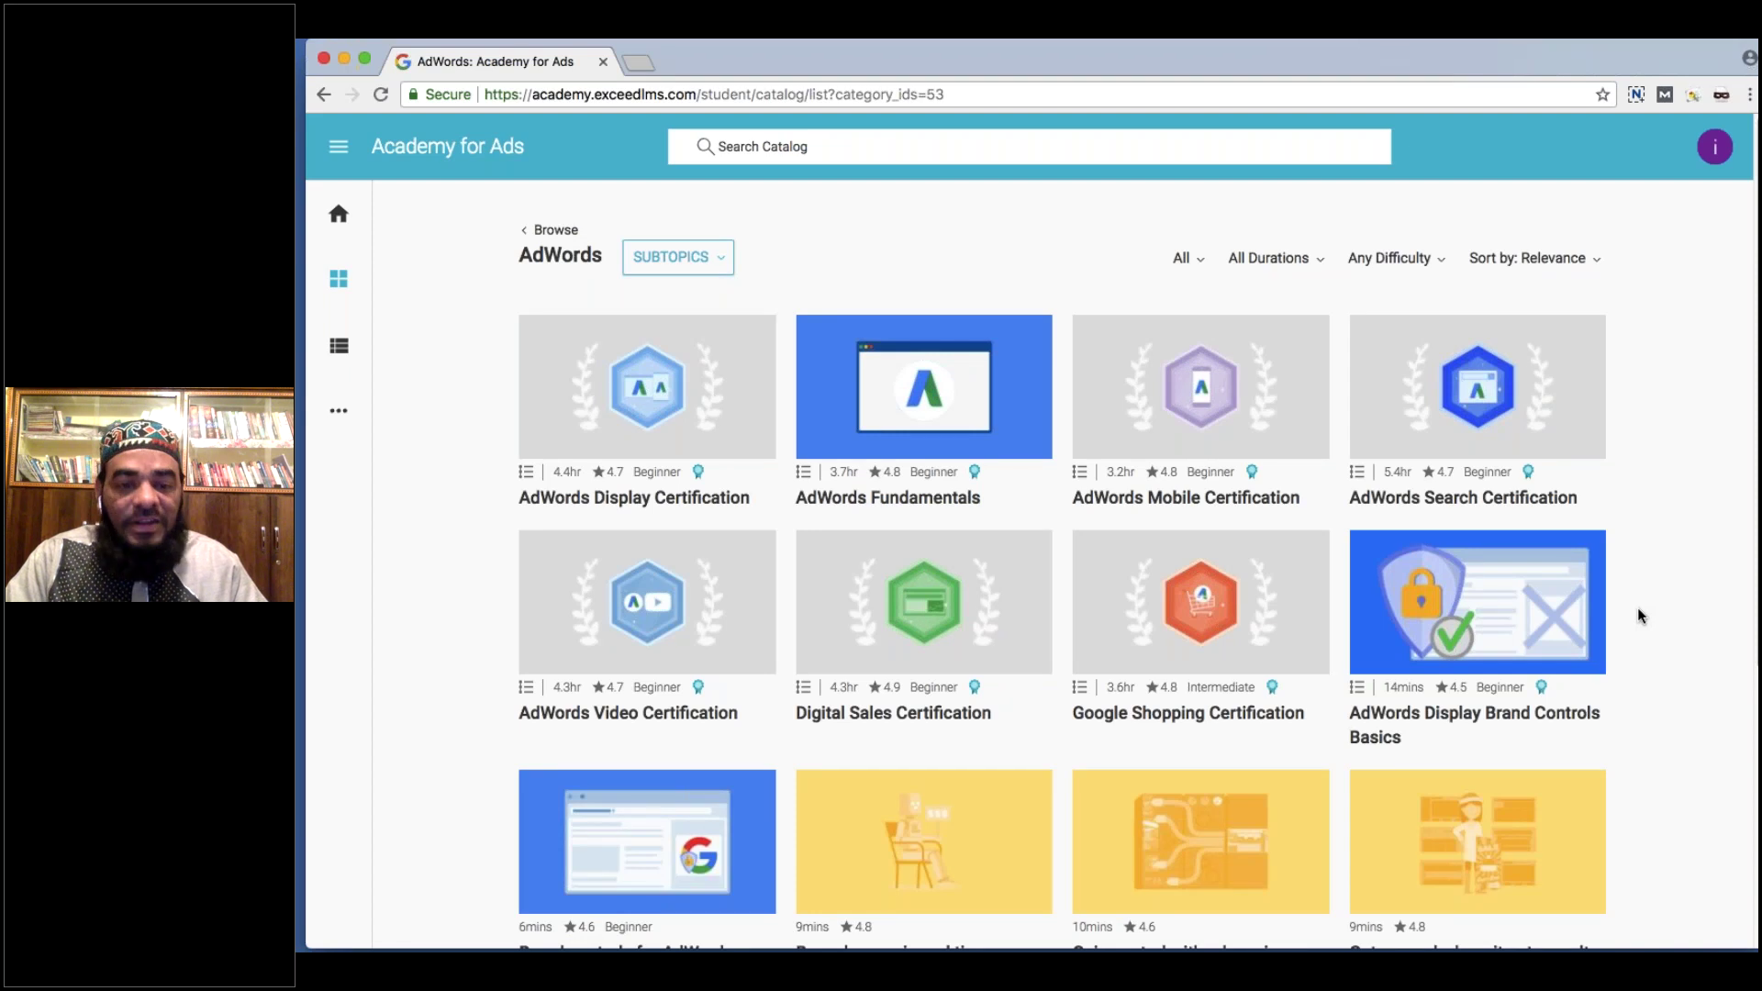
{"action": "scroll", "coordinate": [1638, 615], "scroll_direction": "down", "scroll_amount": 1}
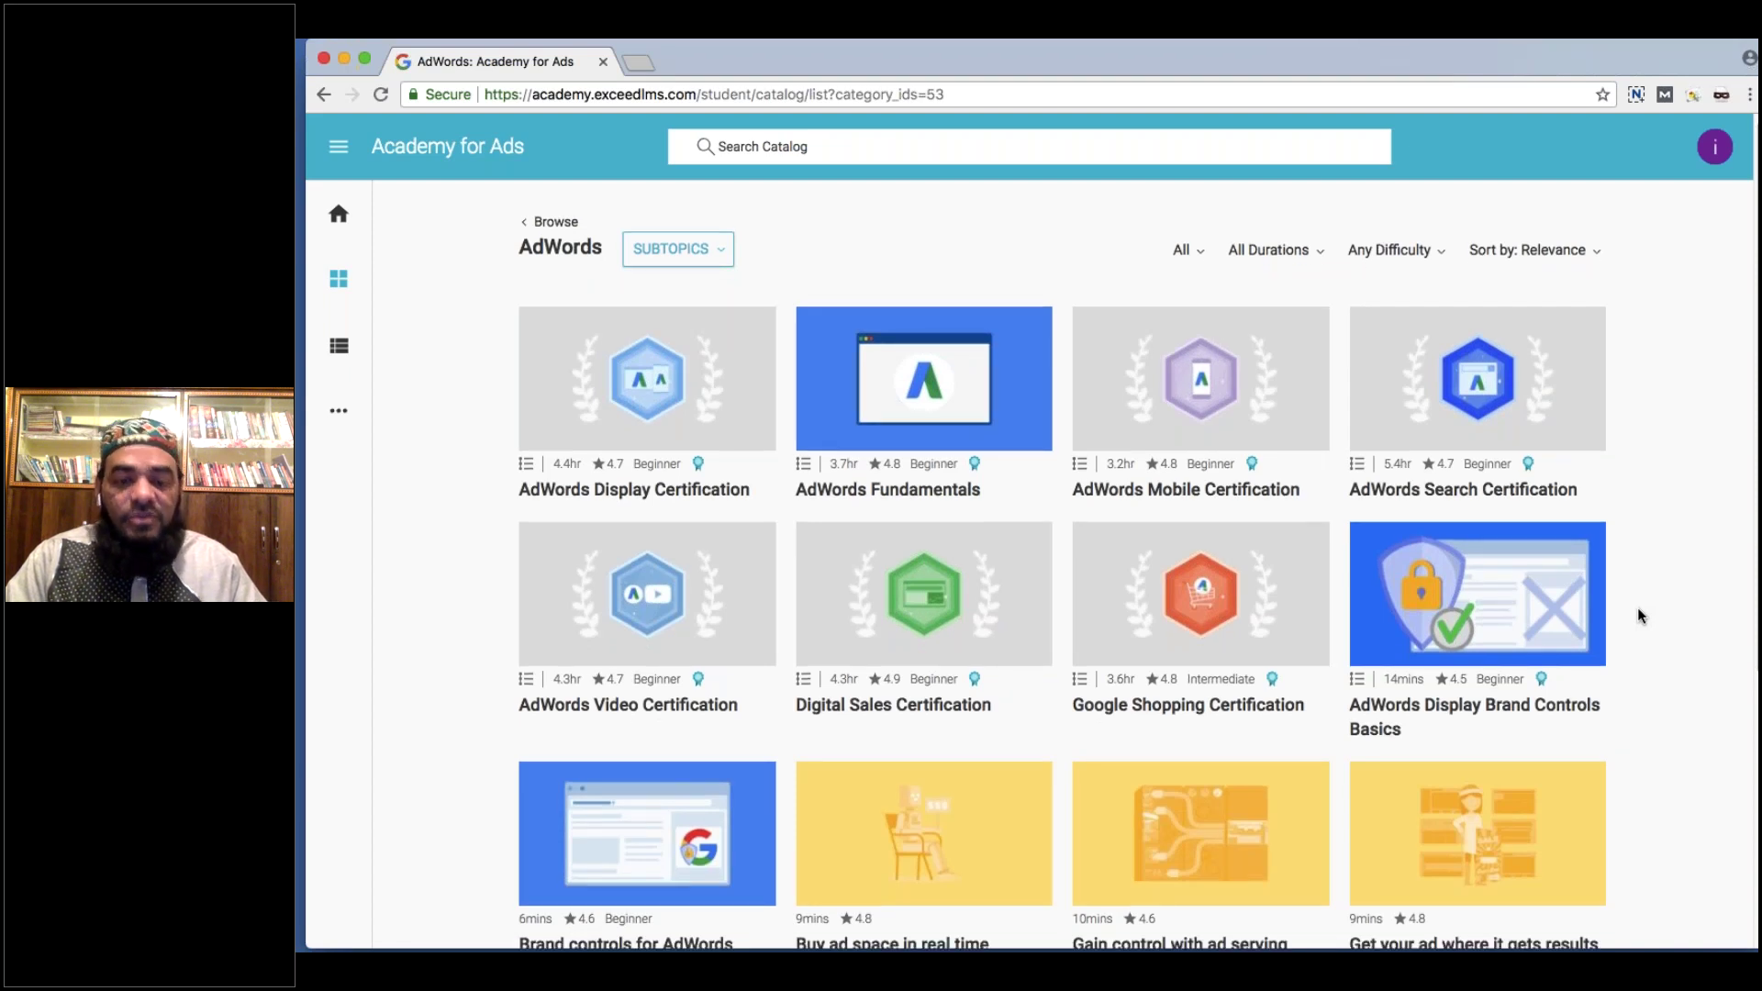
{"action": "scroll", "coordinate": [1636, 608], "scroll_direction": "down", "scroll_amount": 1}
{"action": "scroll", "coordinate": [1637, 605], "scroll_direction": "down", "scroll_amount": 1}
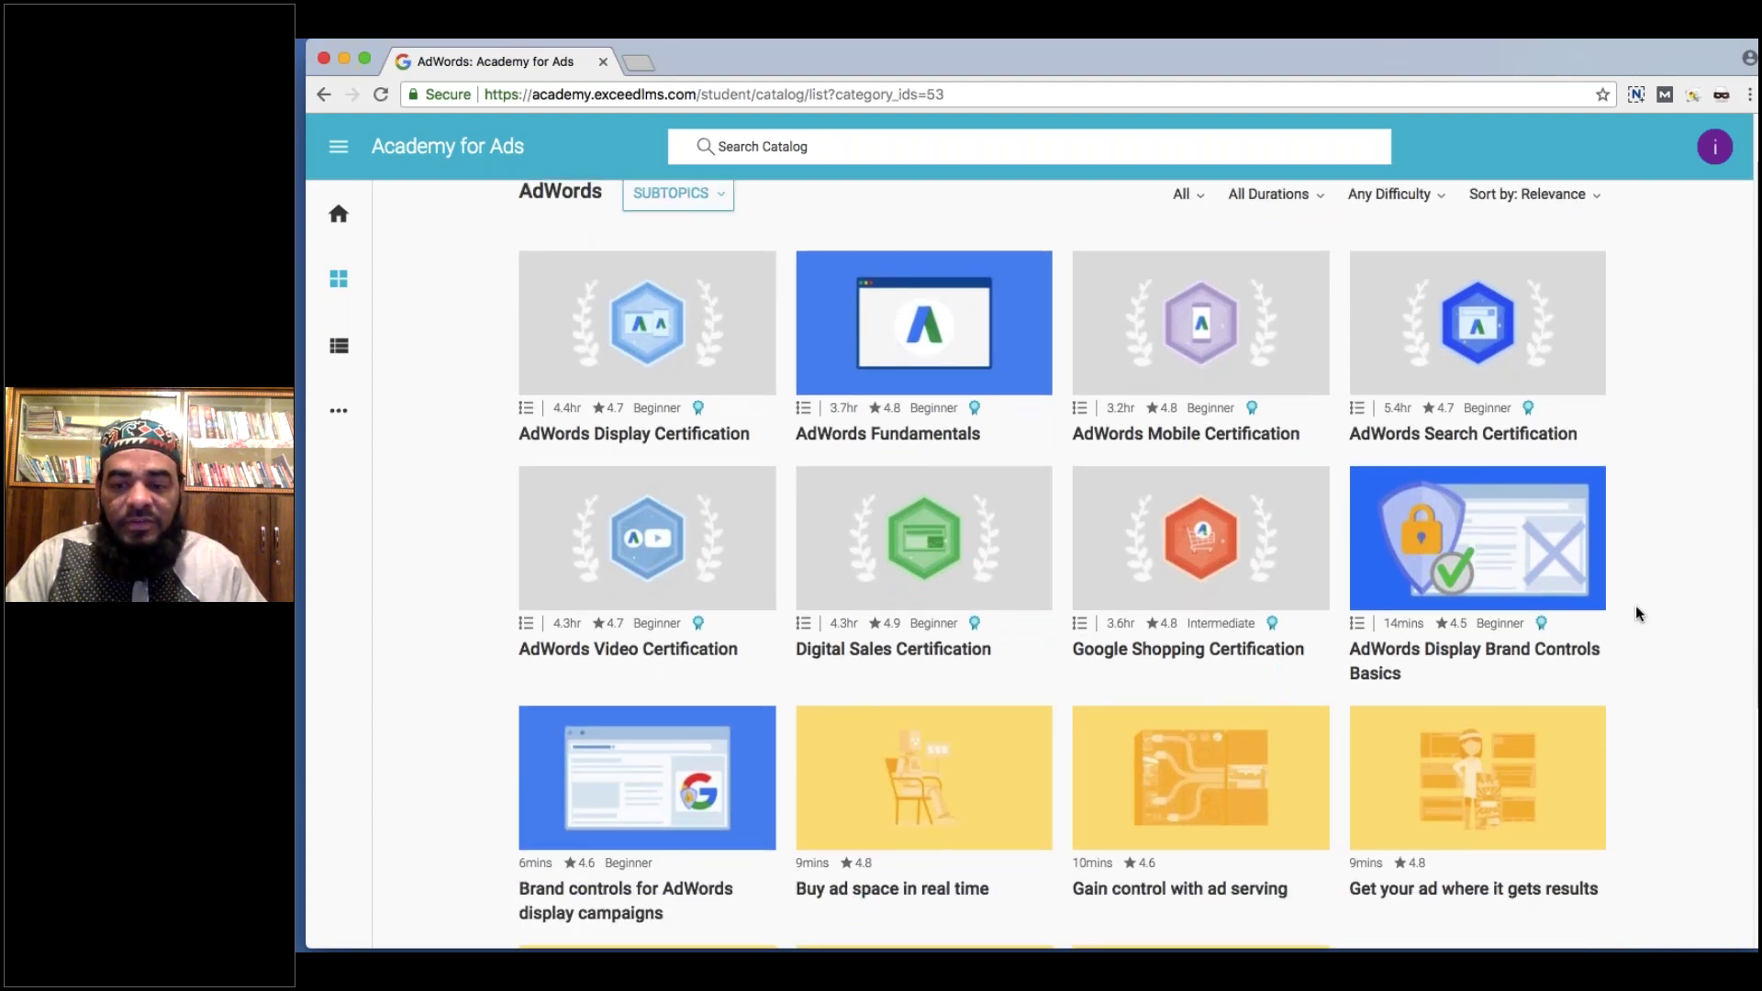
{"action": "scroll", "coordinate": [1636, 604], "scroll_direction": "down", "scroll_amount": 1}
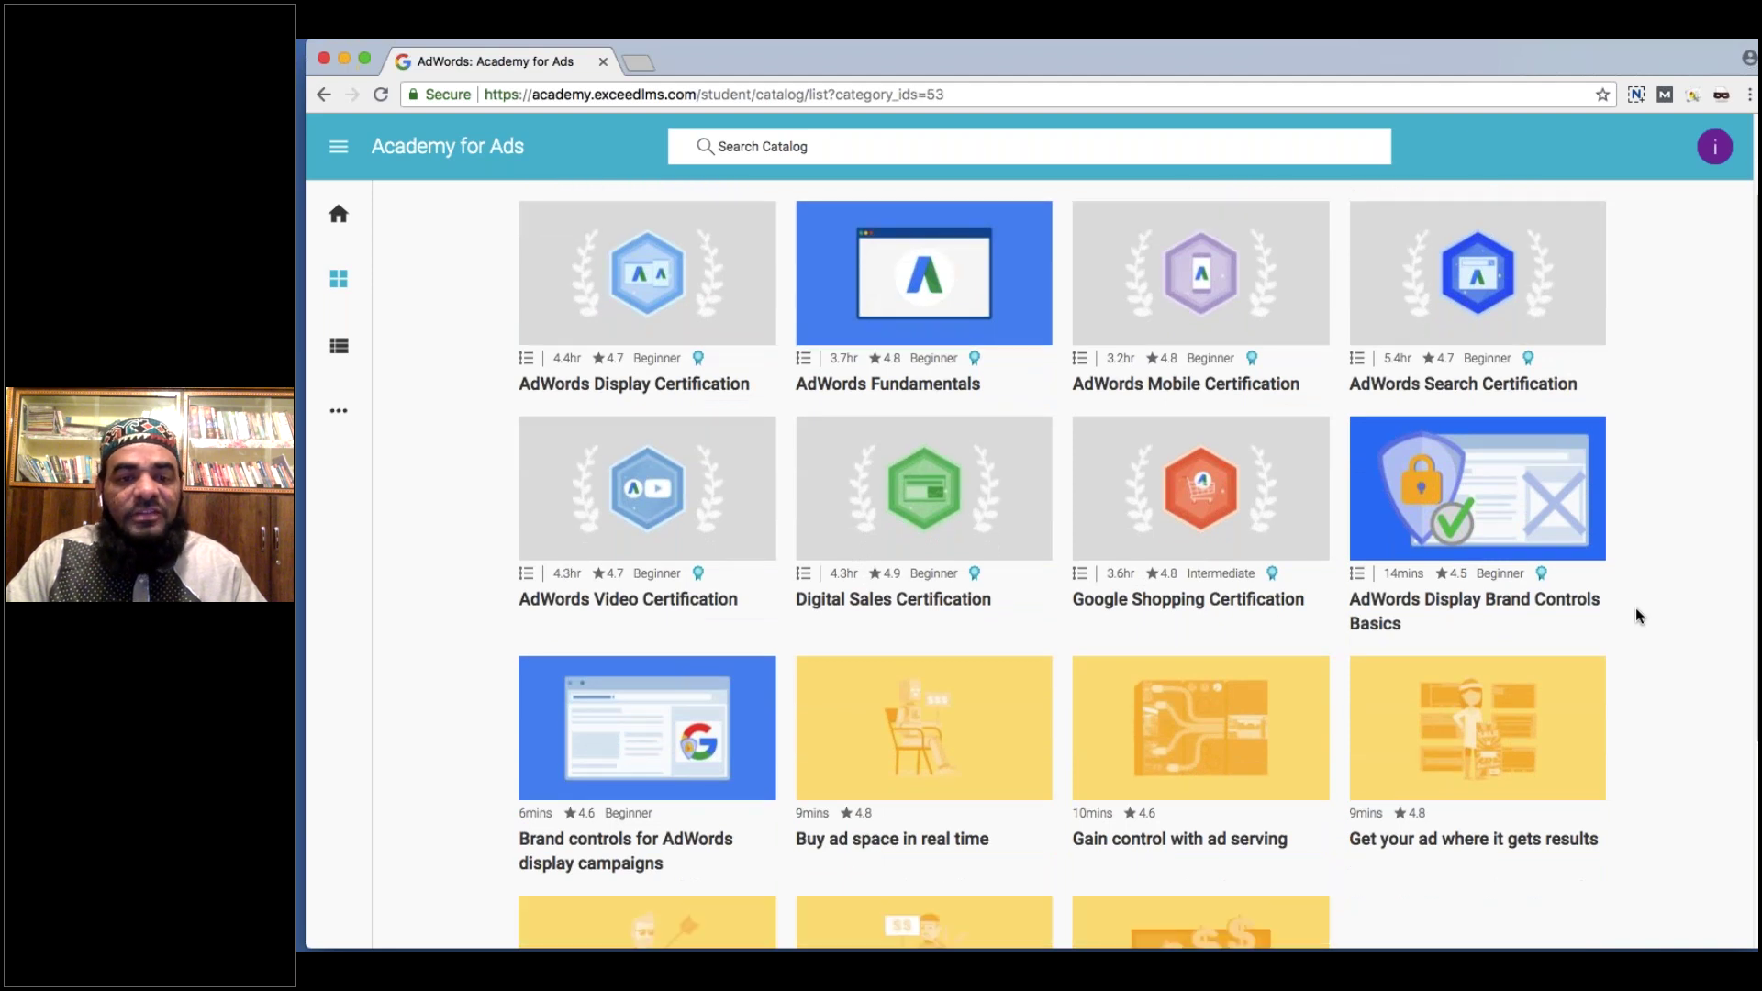
{"action": "scroll", "coordinate": [1635, 607], "scroll_direction": "up", "scroll_amount": 2}
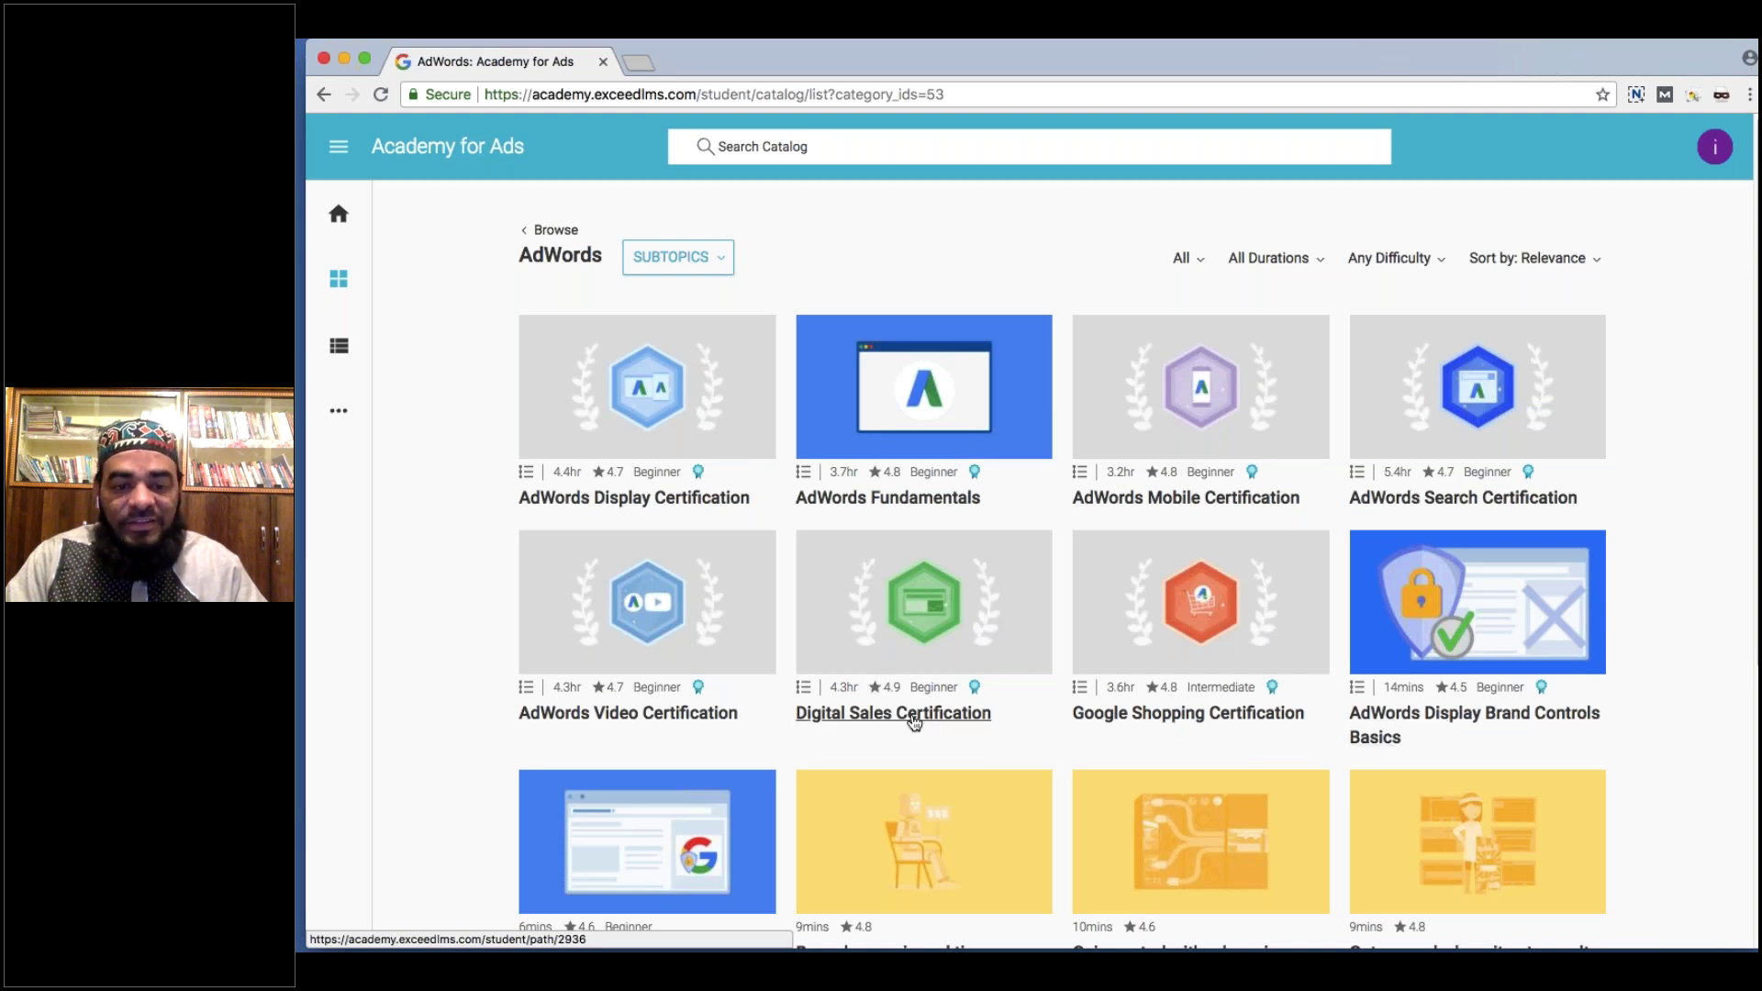
{"action": "scroll", "coordinate": [913, 722], "scroll_direction": "down", "scroll_amount": 1}
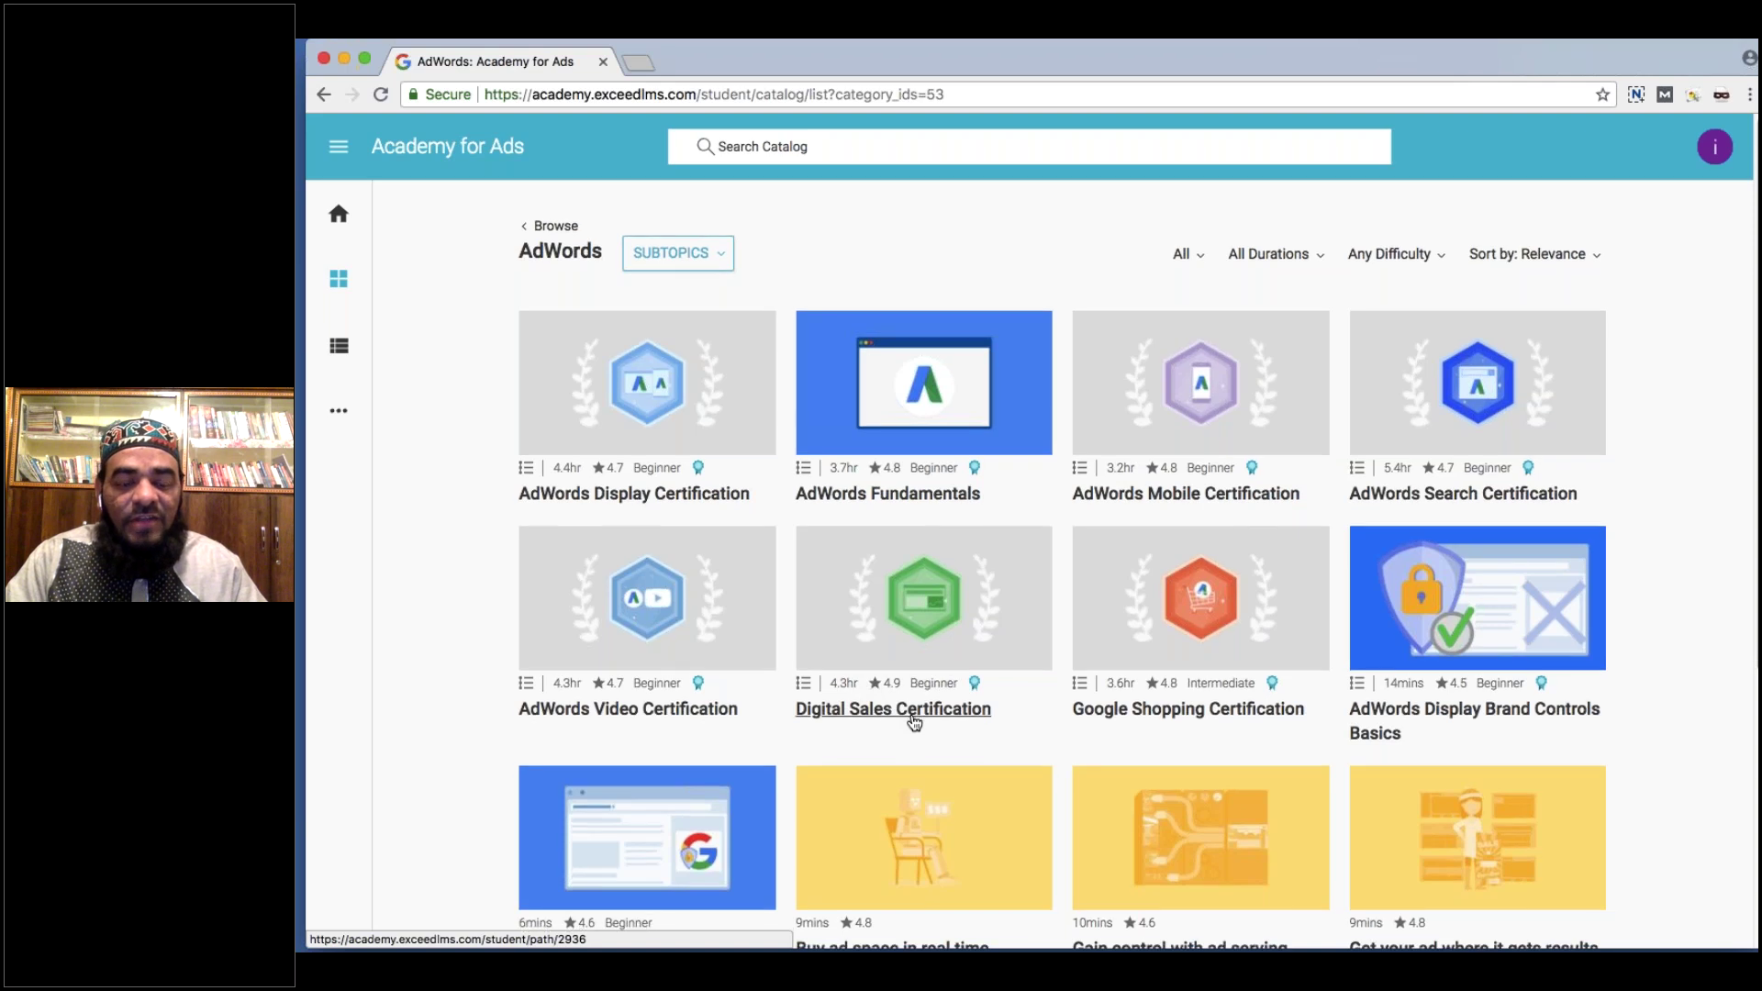
{"action": "scroll", "coordinate": [912, 721], "scroll_direction": "down", "scroll_amount": 2}
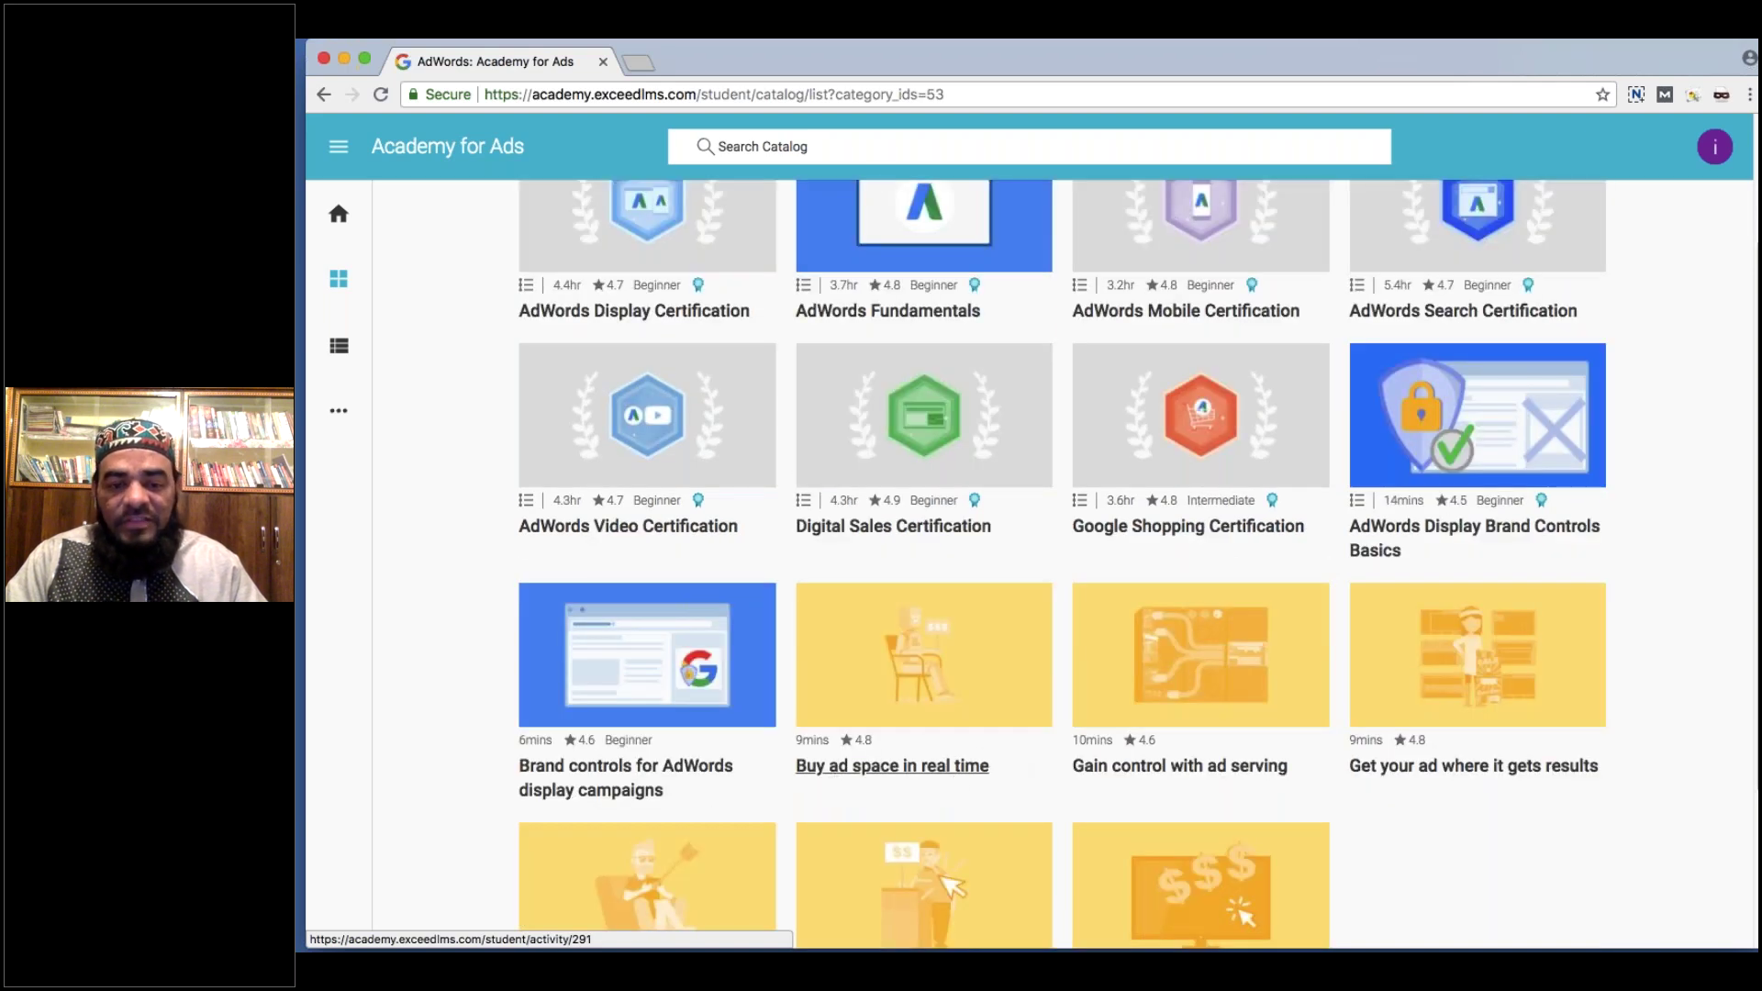
{"action": "scroll", "coordinate": [912, 722], "scroll_direction": "down", "scroll_amount": 1}
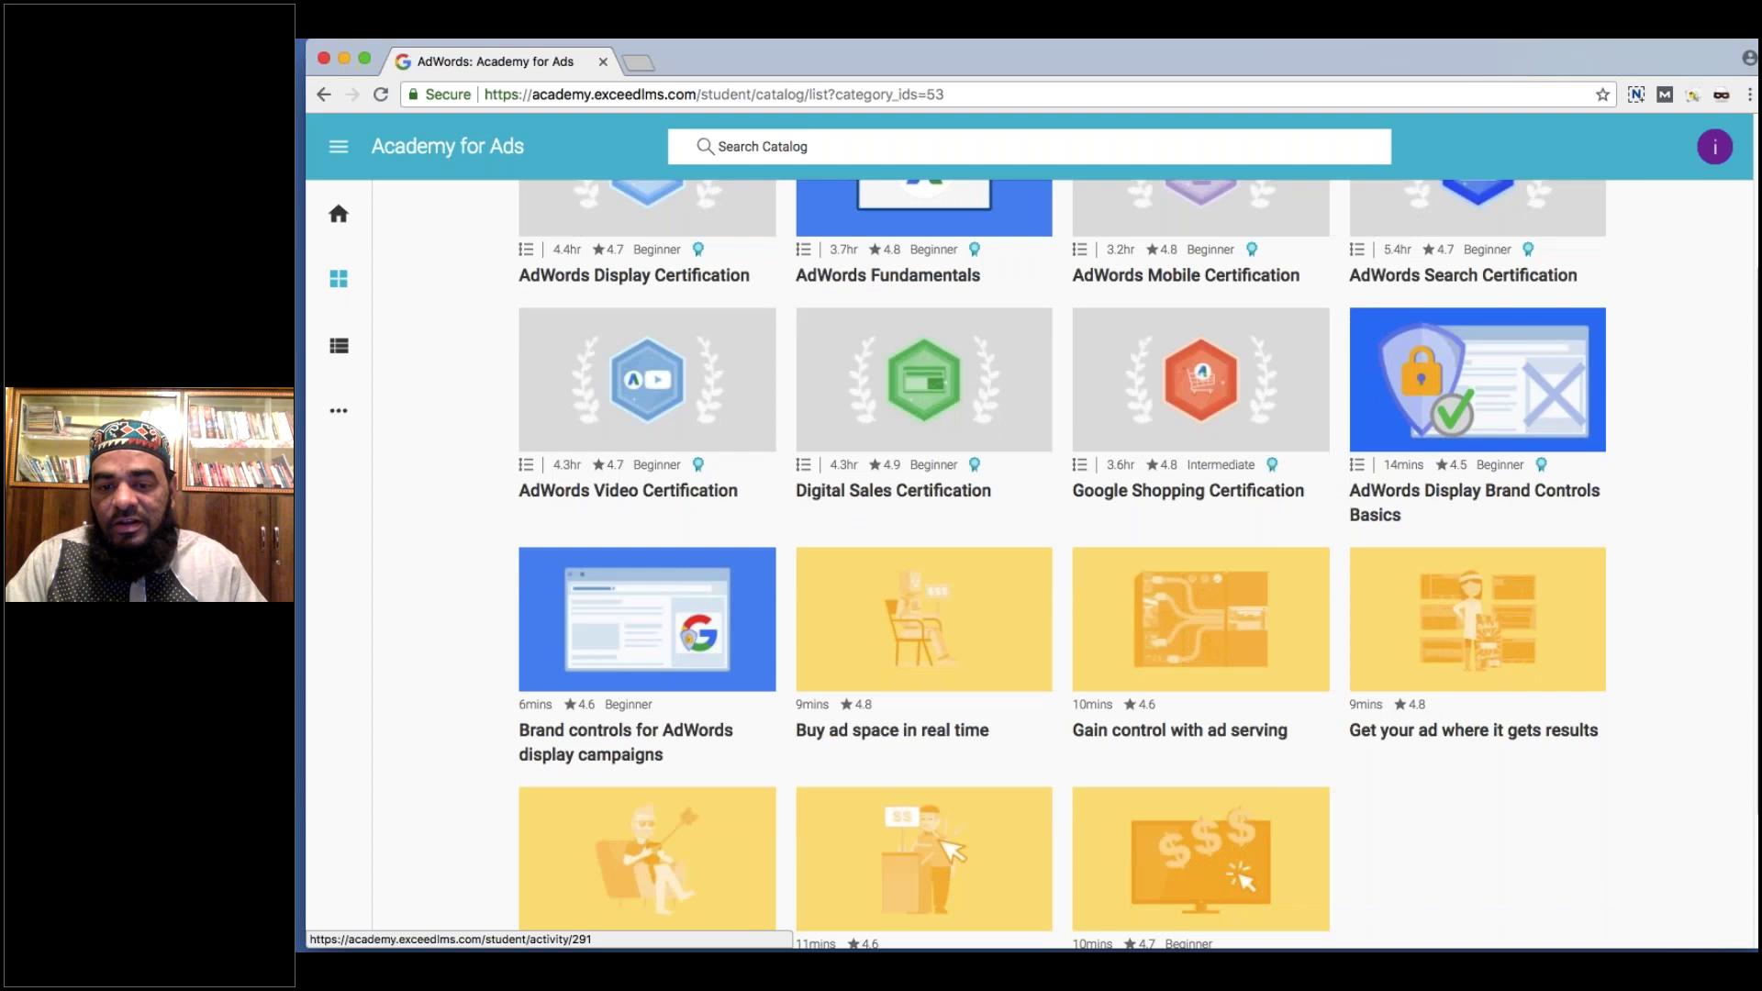
{"action": "scroll", "coordinate": [1514, 579], "scroll_direction": "down", "scroll_amount": 1}
{"action": "scroll", "coordinate": [1514, 579], "scroll_direction": "down", "scroll_amount": 1}
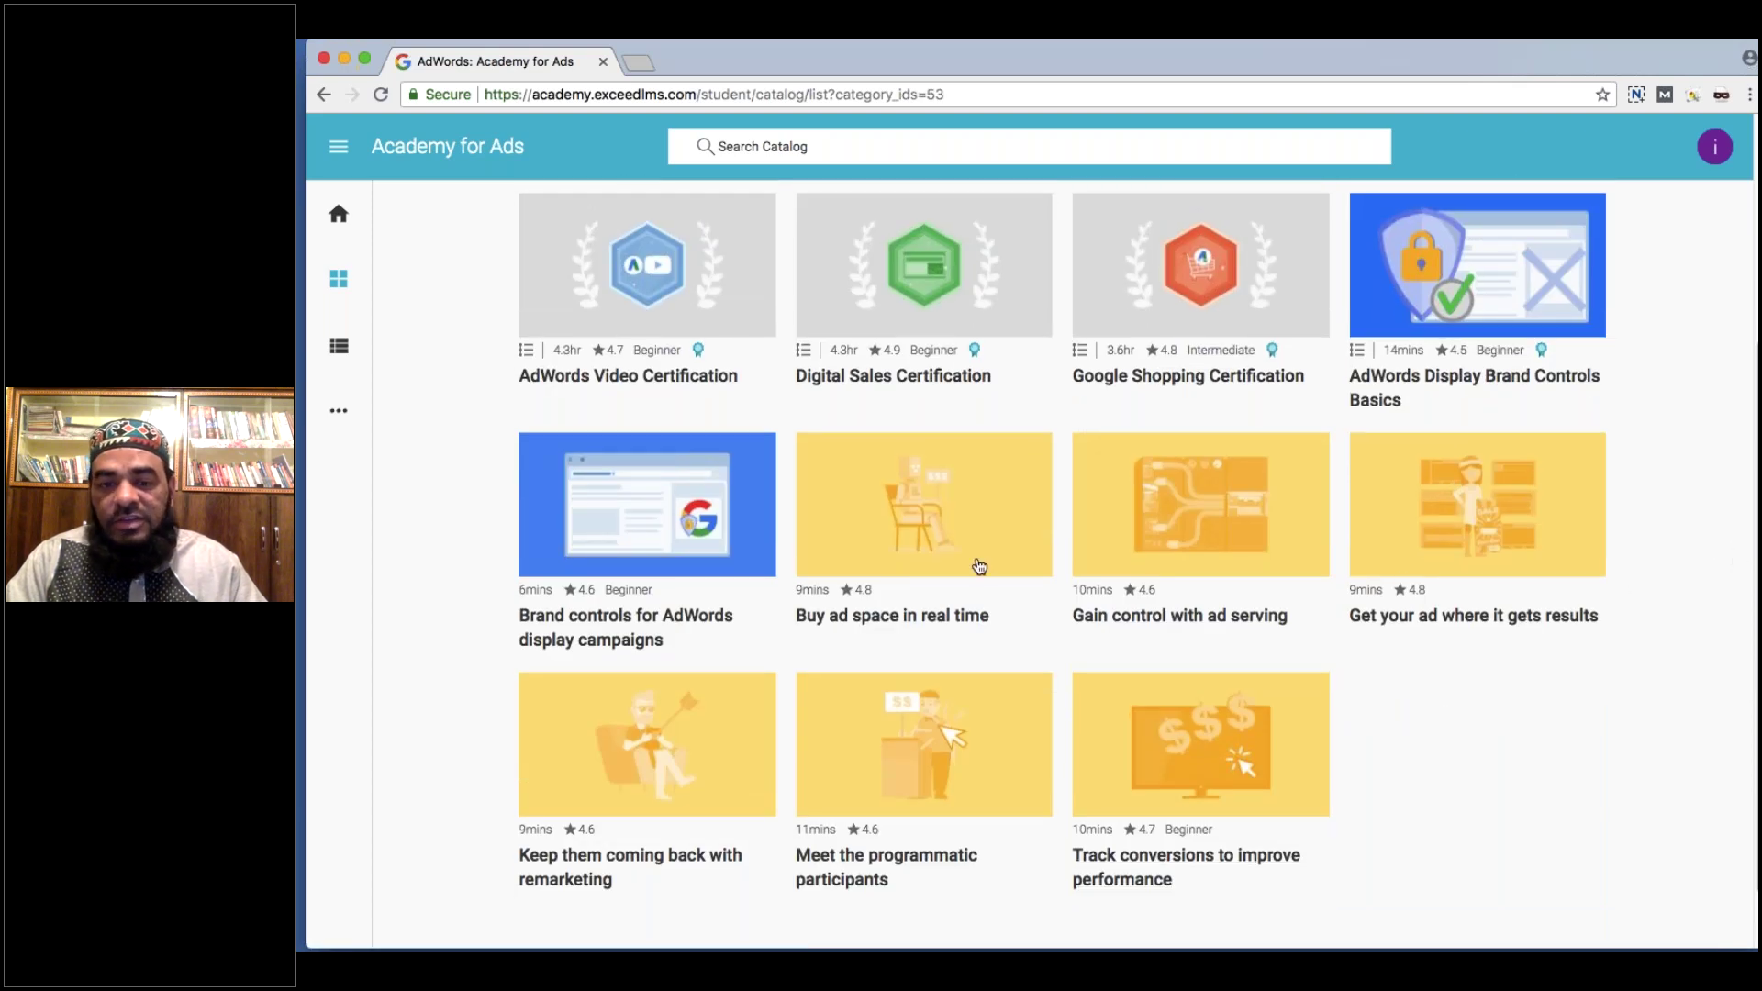
{"action": "mouse_move", "coordinate": [828, 462]}
{"action": "left_mouse_down"}
{"action": "mouse_move", "coordinate": [1224, 504]}
{"action": "mouse_move", "coordinate": [854, 510]}
{"action": "left_mouse_up"}
{"action": "mouse_move", "coordinate": [1425, 696]}
{"action": "left_mouse_down"}
{"action": "mouse_move", "coordinate": [1433, 757]}
{"action": "mouse_move", "coordinate": [1474, 716]}
{"action": "mouse_move", "coordinate": [1552, 751]}
{"action": "mouse_move", "coordinate": [1604, 737]}
{"action": "left_mouse_up"}
{"action": "mouse_move", "coordinate": [618, 567]}
{"action": "left_mouse_down"}
{"action": "mouse_move", "coordinate": [678, 617]}
{"action": "mouse_move", "coordinate": [603, 598]}
{"action": "left_mouse_up"}
{"action": "left_click_drag", "start_coordinate": [1528, 339], "coordinate": [1530, 336]}
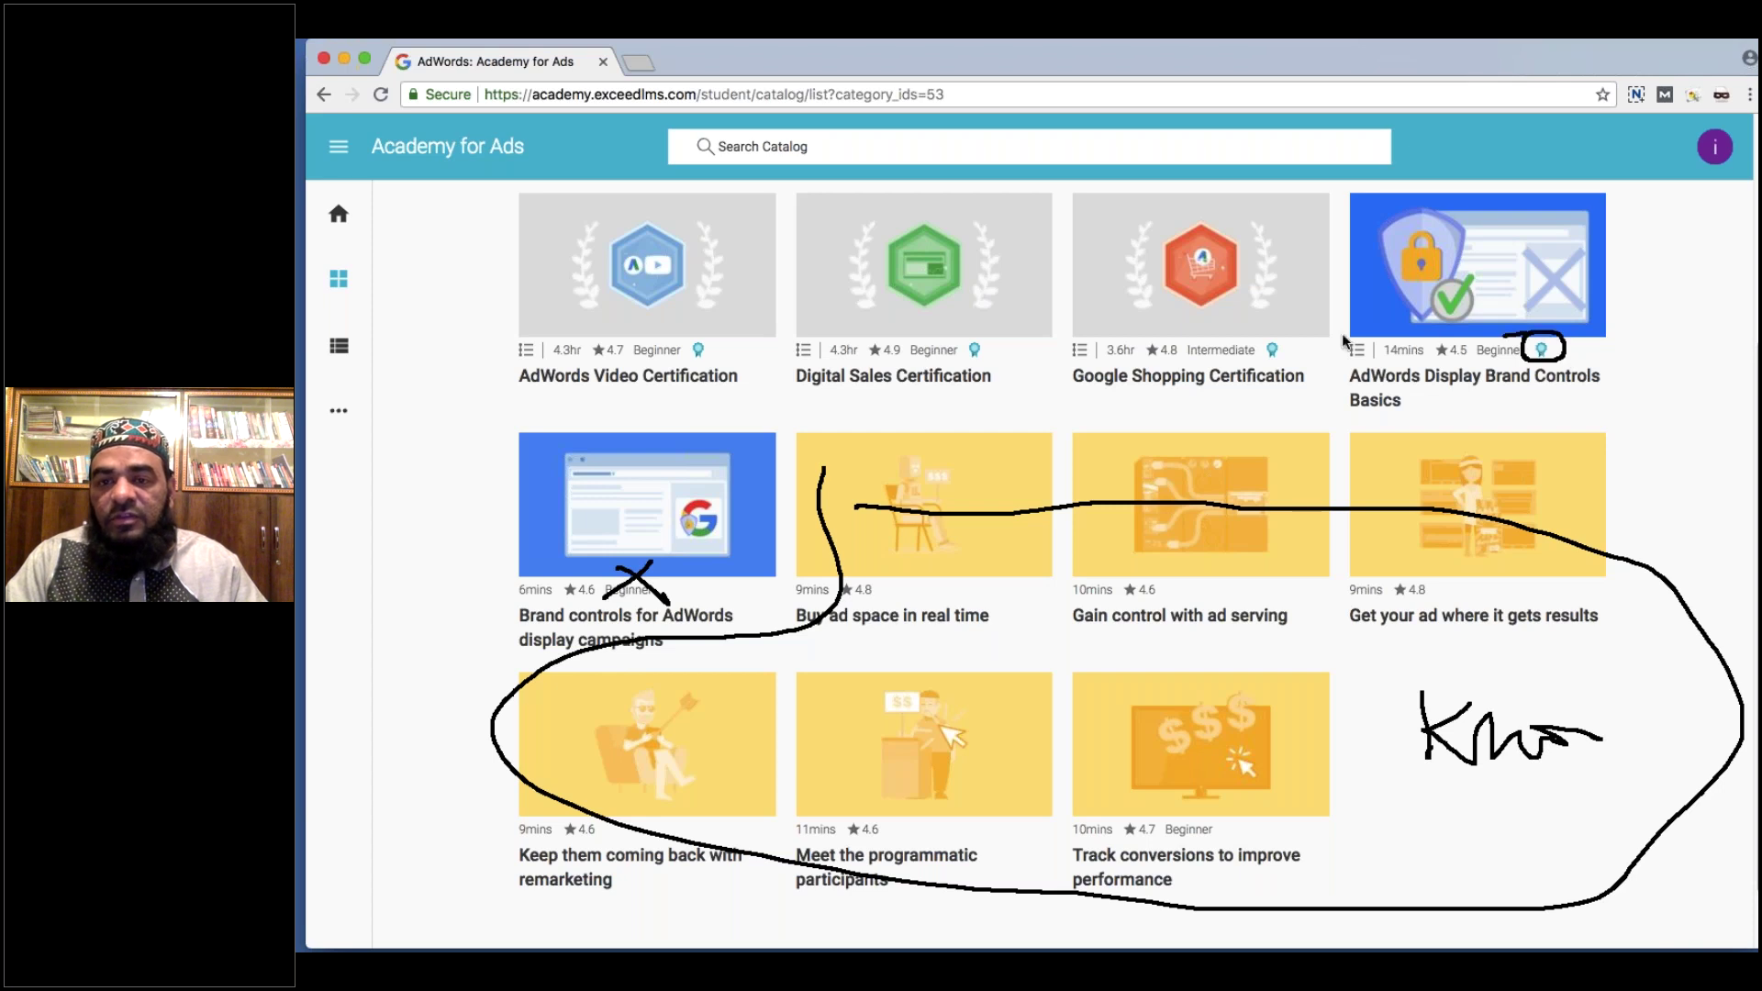
{"action": "left_click_drag", "start_coordinate": [1243, 328], "coordinate": [1246, 325]}
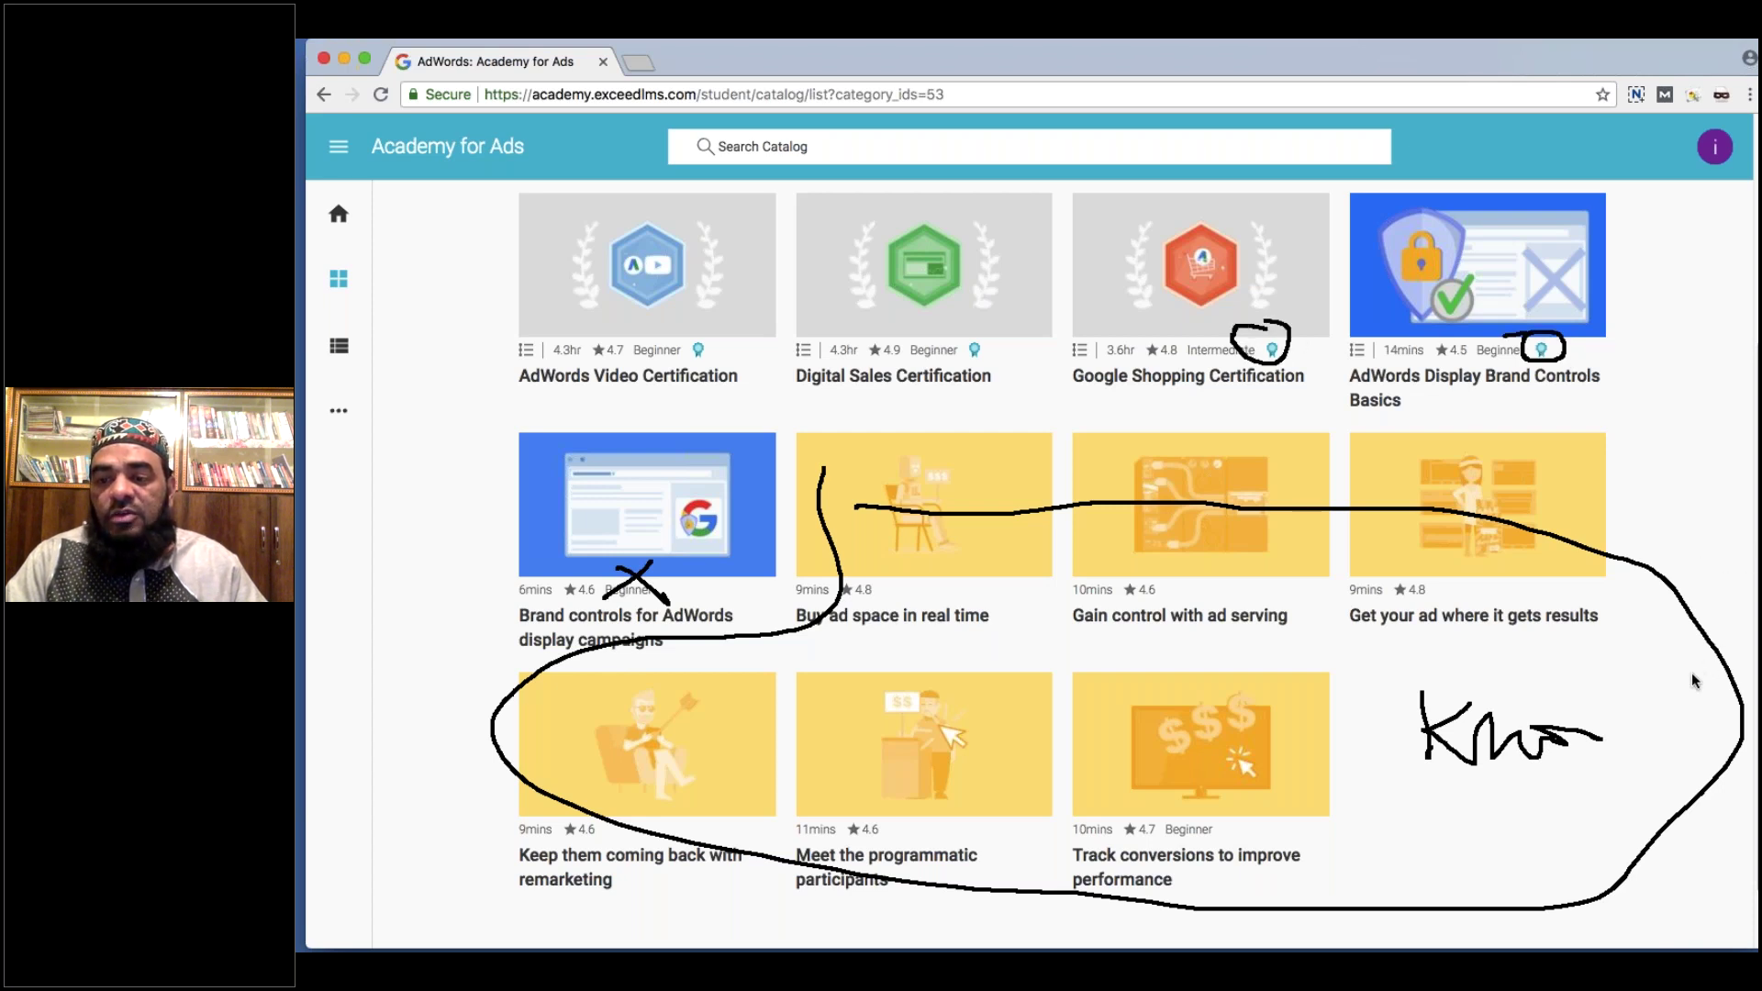
{"action": "key", "text": "Escape"}
{"action": "scroll", "coordinate": [1124, 593], "scroll_direction": "up", "scroll_amount": 5}
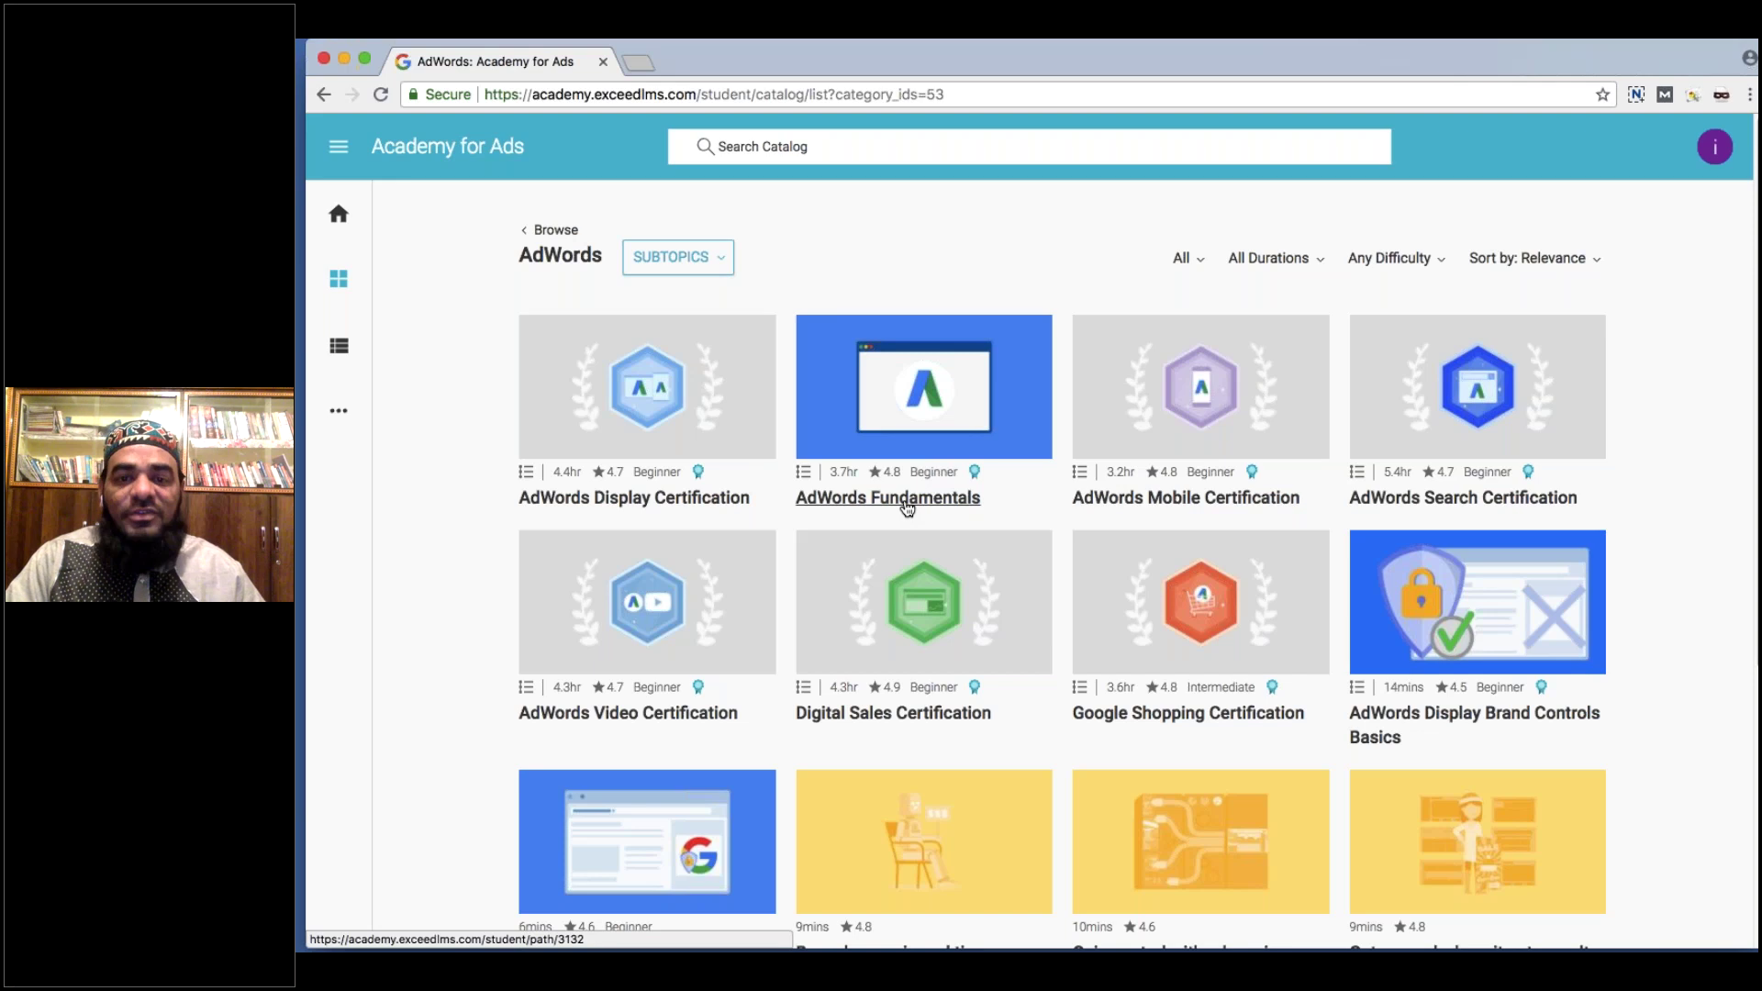
Open the AdWords Fundamentals course and its 'Learn the basics of AdWords' lesson.
{"action": "left_click", "coordinate": [906, 504]}
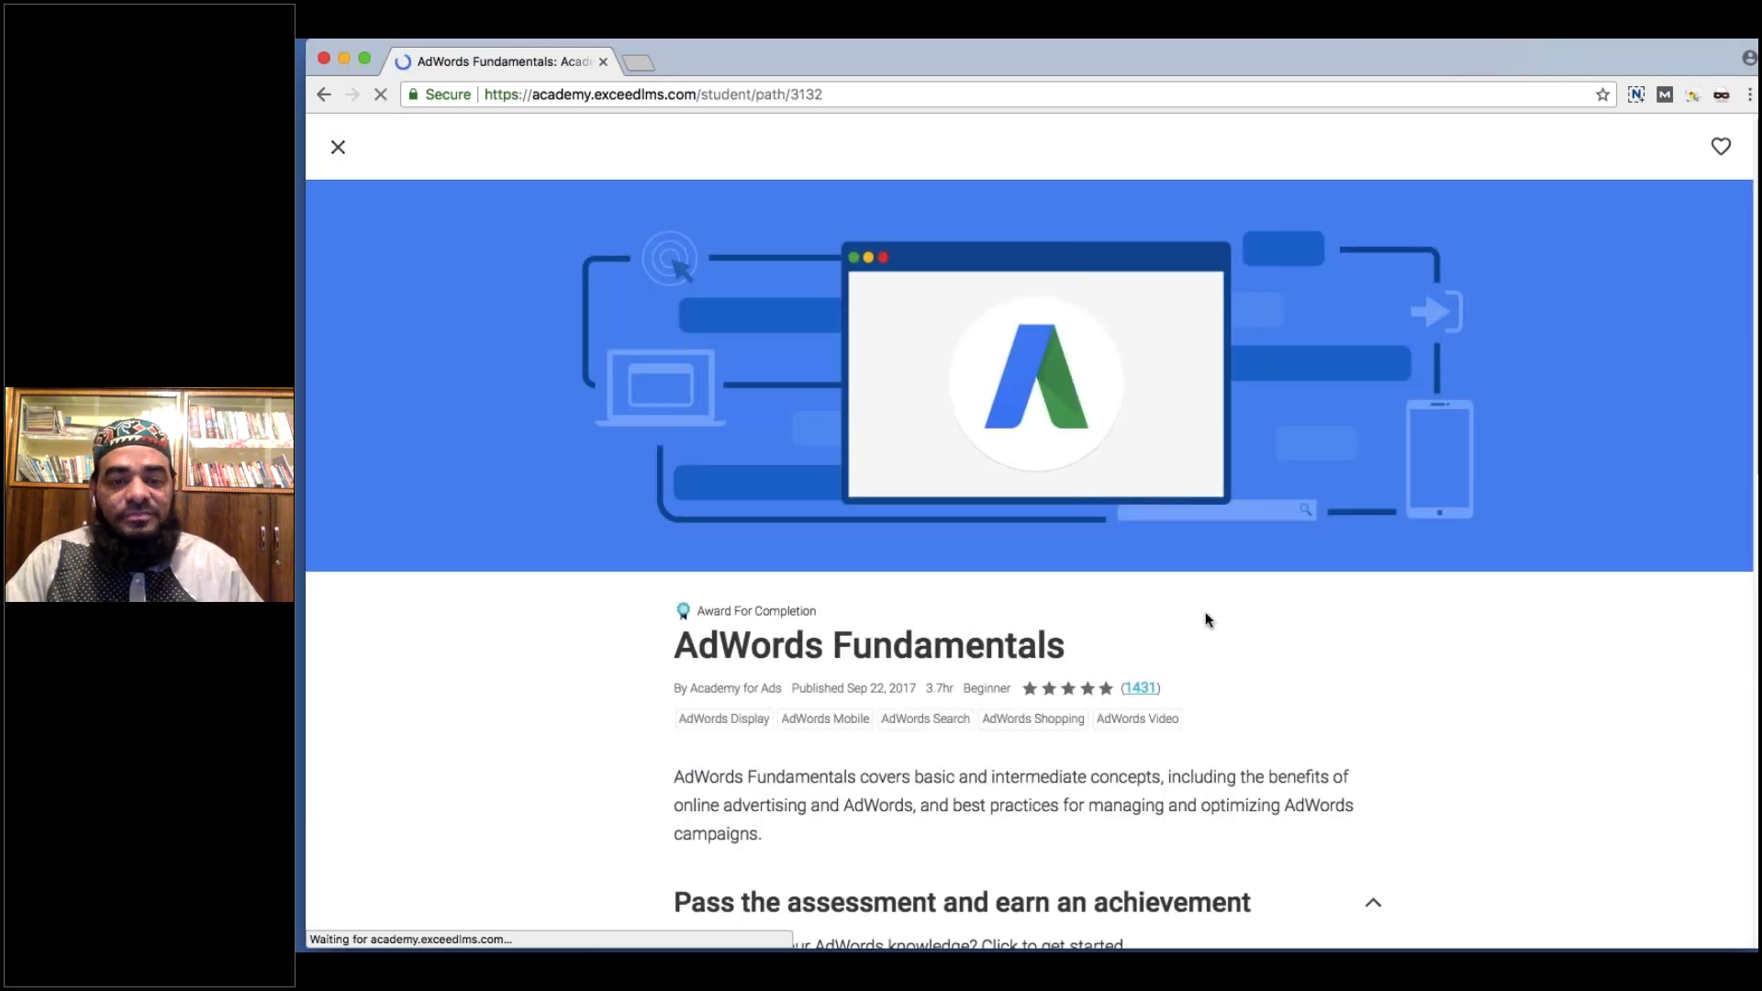
{"action": "scroll", "coordinate": [1205, 612], "scroll_direction": "down", "scroll_amount": 2}
{"action": "scroll", "coordinate": [1187, 613], "scroll_direction": "down", "scroll_amount": 3}
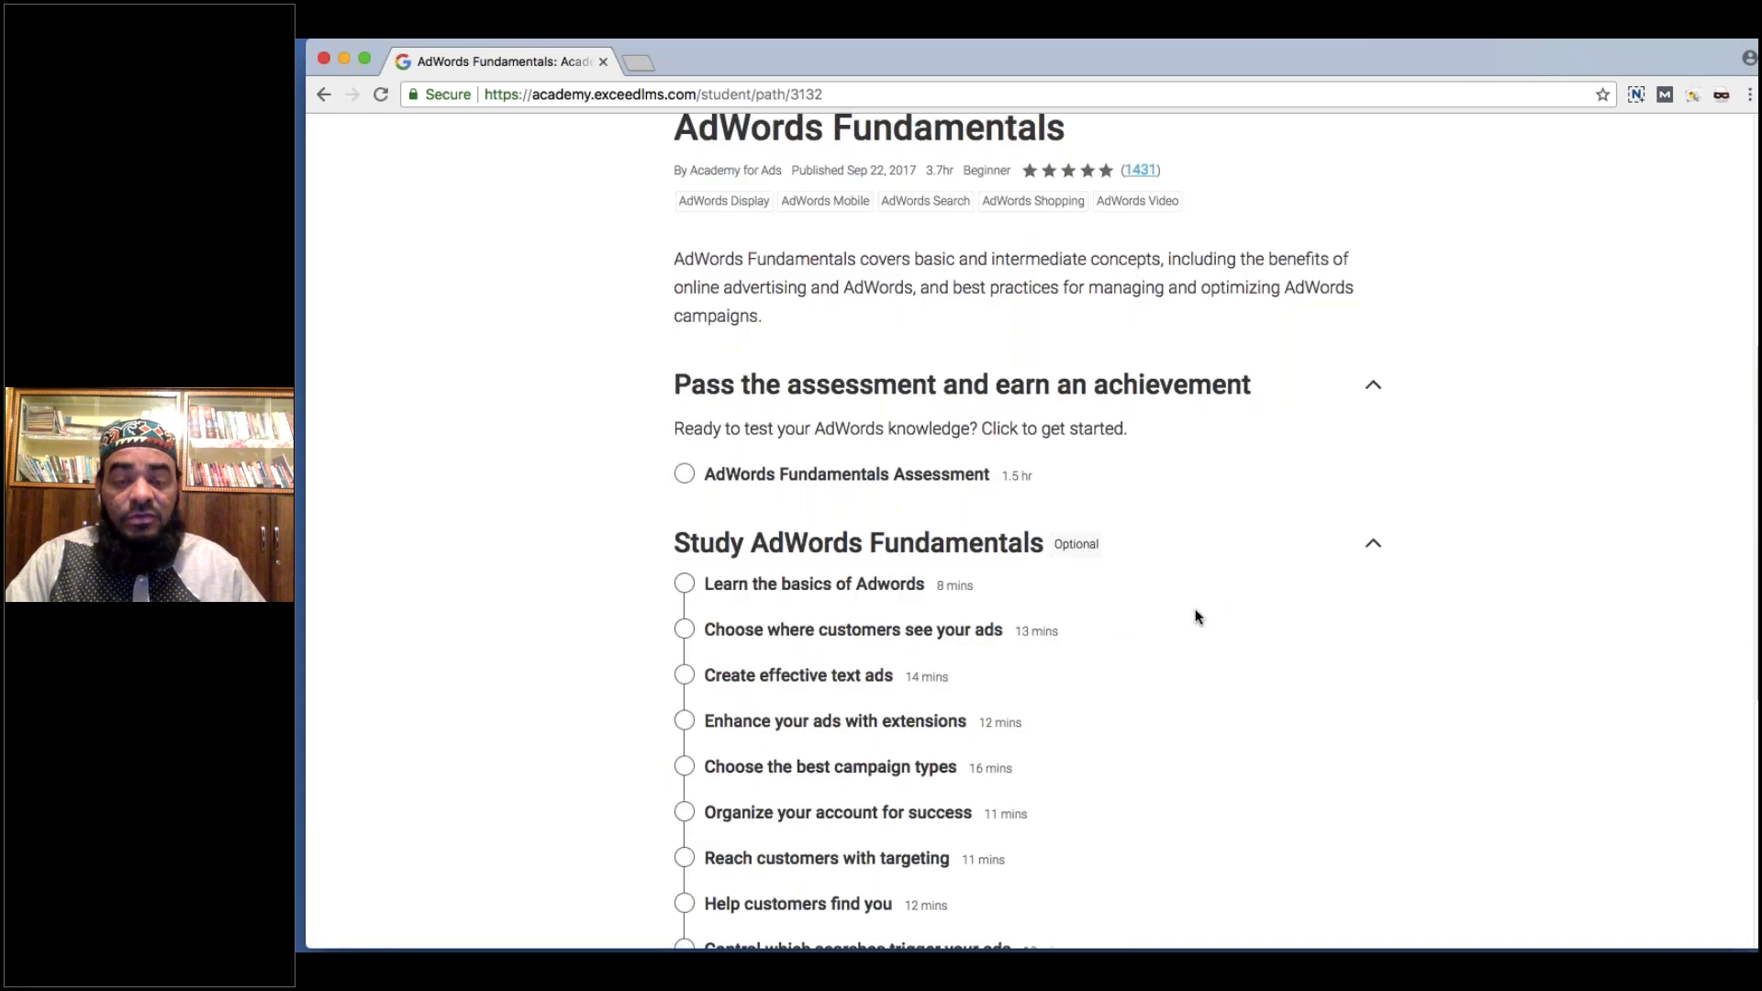
{"action": "scroll", "coordinate": [1194, 608], "scroll_direction": "down", "scroll_amount": 2}
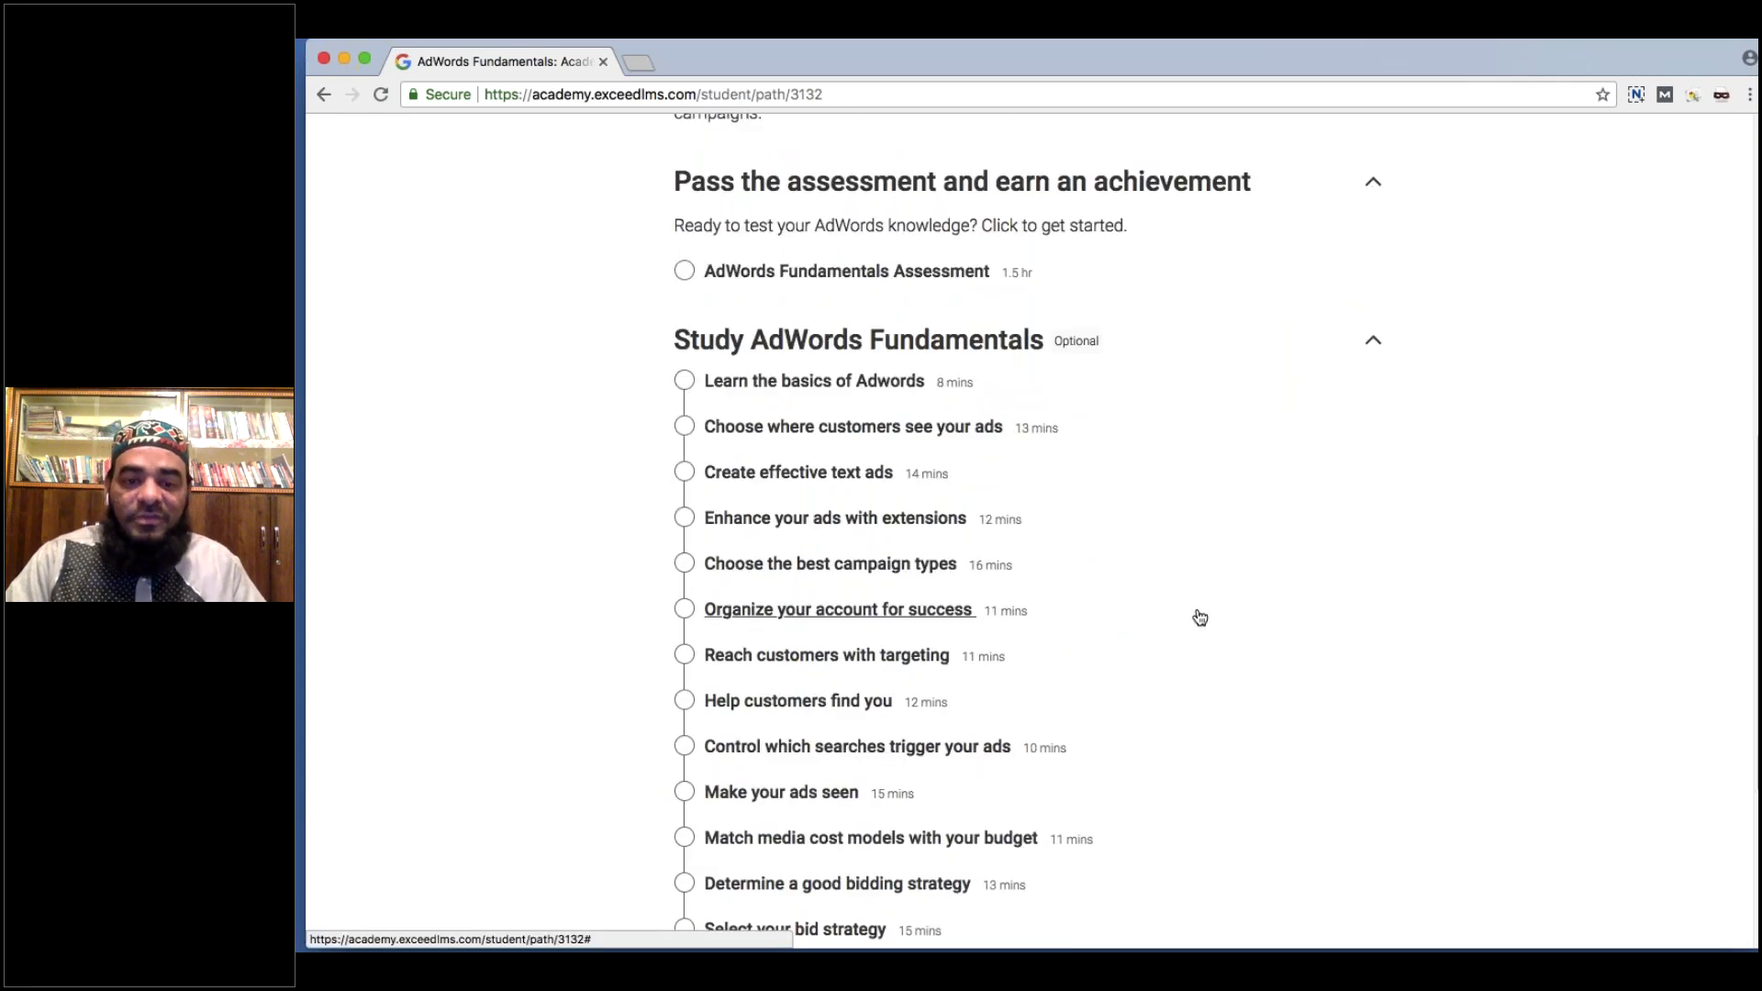
{"action": "left_click", "coordinate": [774, 393]}
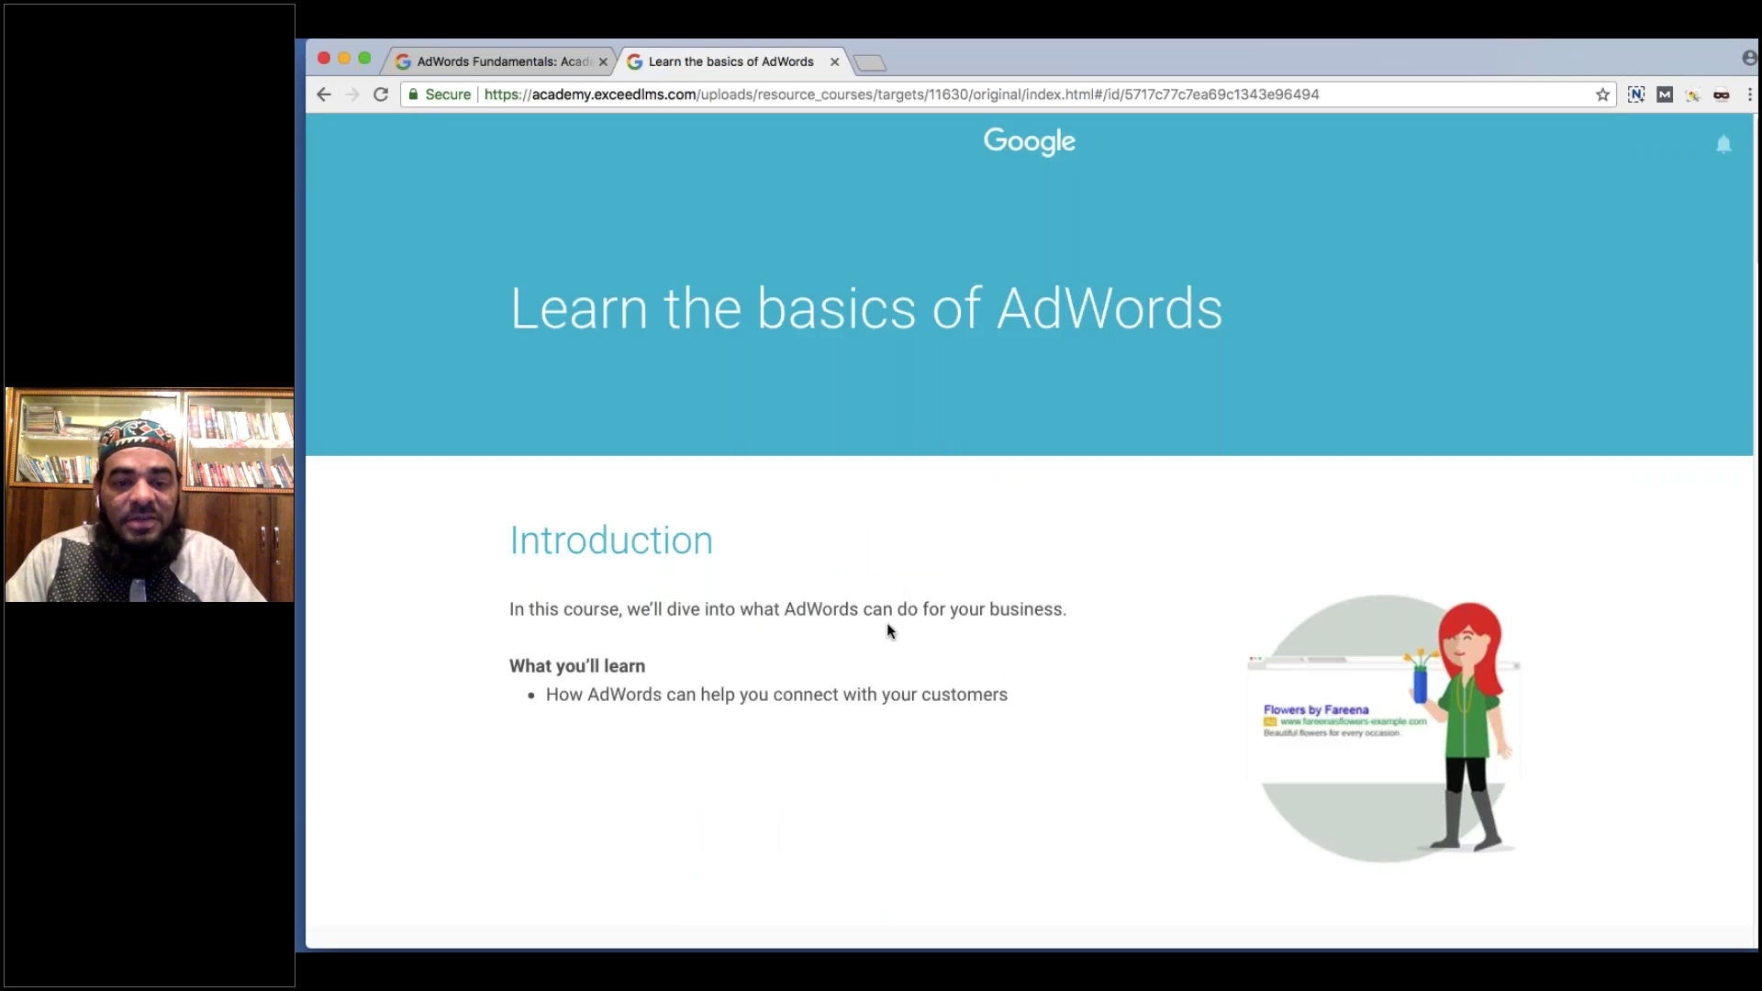
{"action": "scroll", "coordinate": [886, 622], "scroll_direction": "down", "scroll_amount": 8}
{"action": "scroll", "coordinate": [887, 622], "scroll_direction": "down", "scroll_amount": 3}
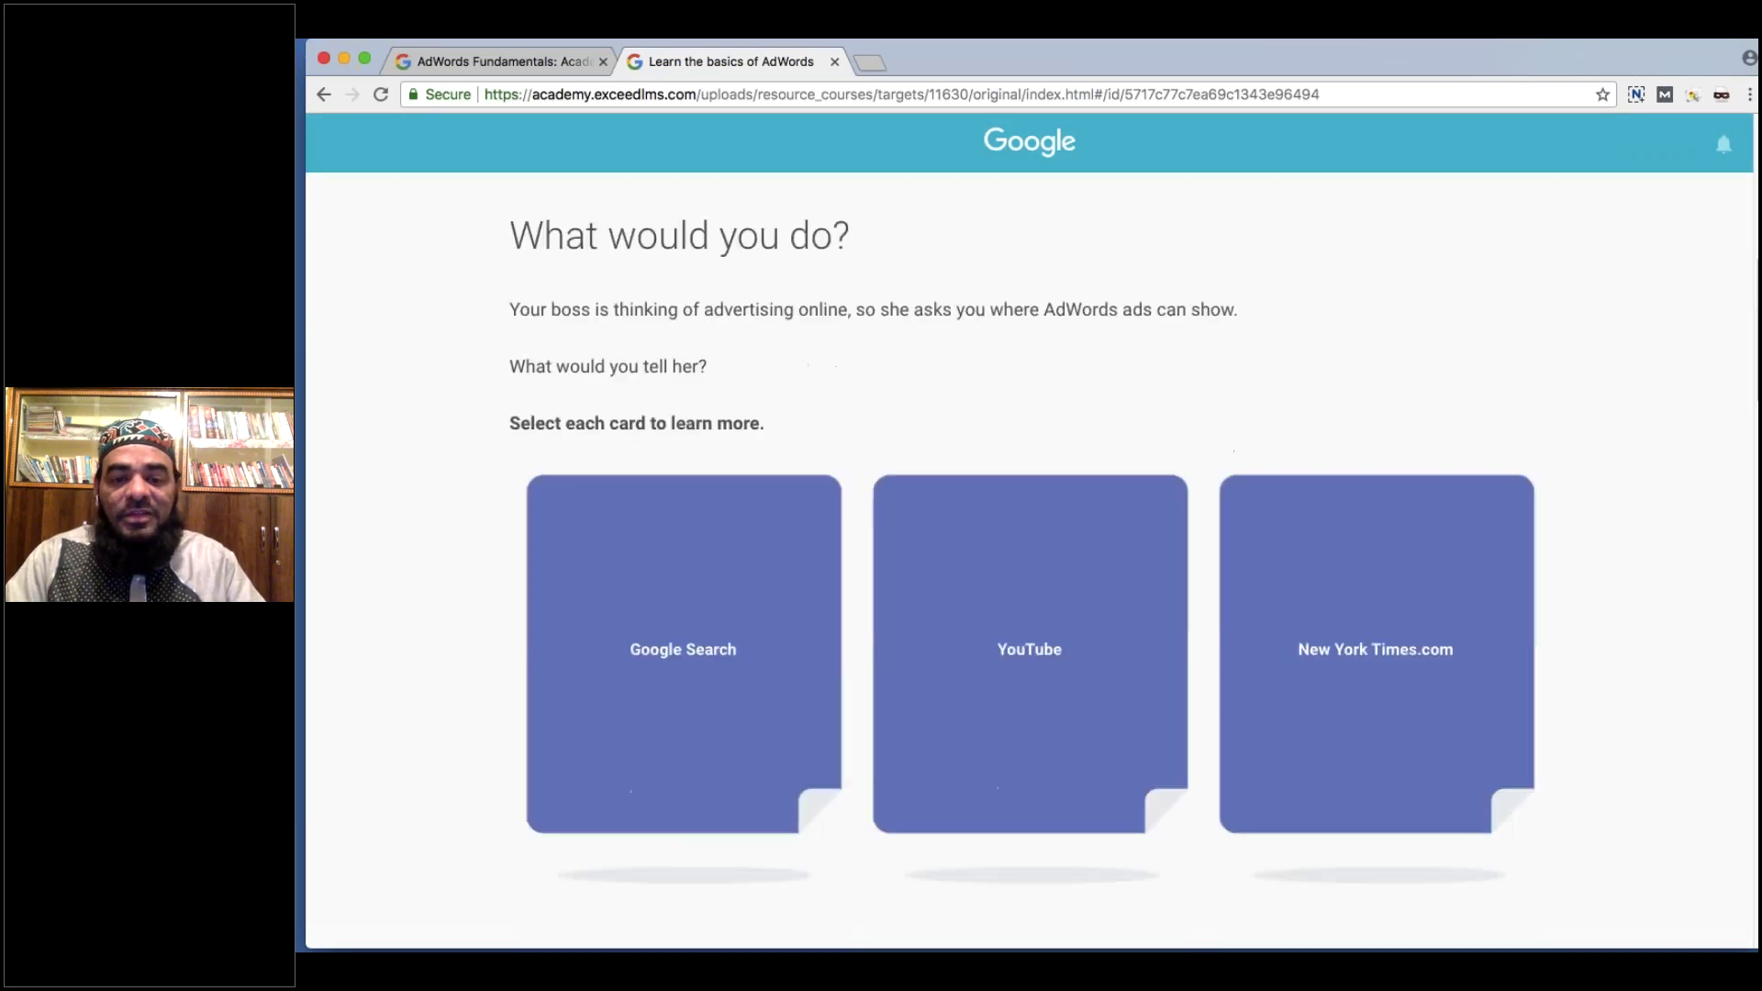
{"action": "scroll", "coordinate": [887, 623], "scroll_direction": "down", "scroll_amount": 5}
{"action": "scroll", "coordinate": [886, 622], "scroll_direction": "down", "scroll_amount": 4}
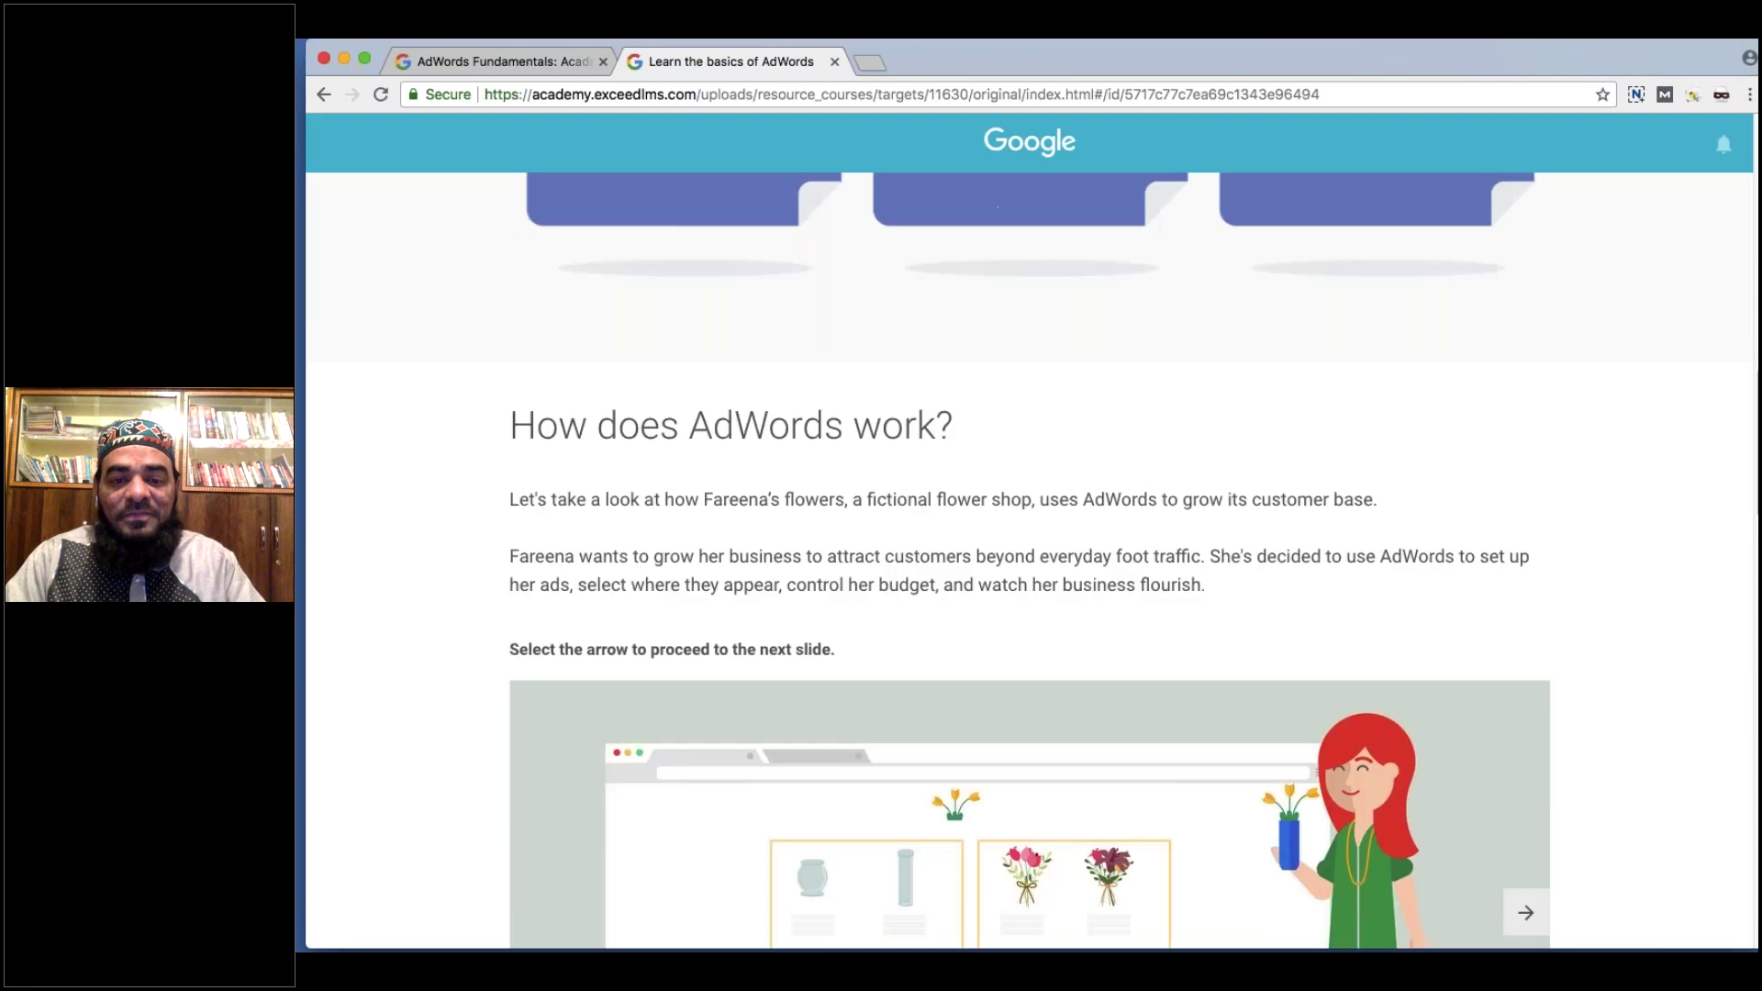
{"action": "scroll", "coordinate": [886, 622], "scroll_direction": "down", "scroll_amount": 8}
{"action": "scroll", "coordinate": [888, 622], "scroll_direction": "down", "scroll_amount": 5}
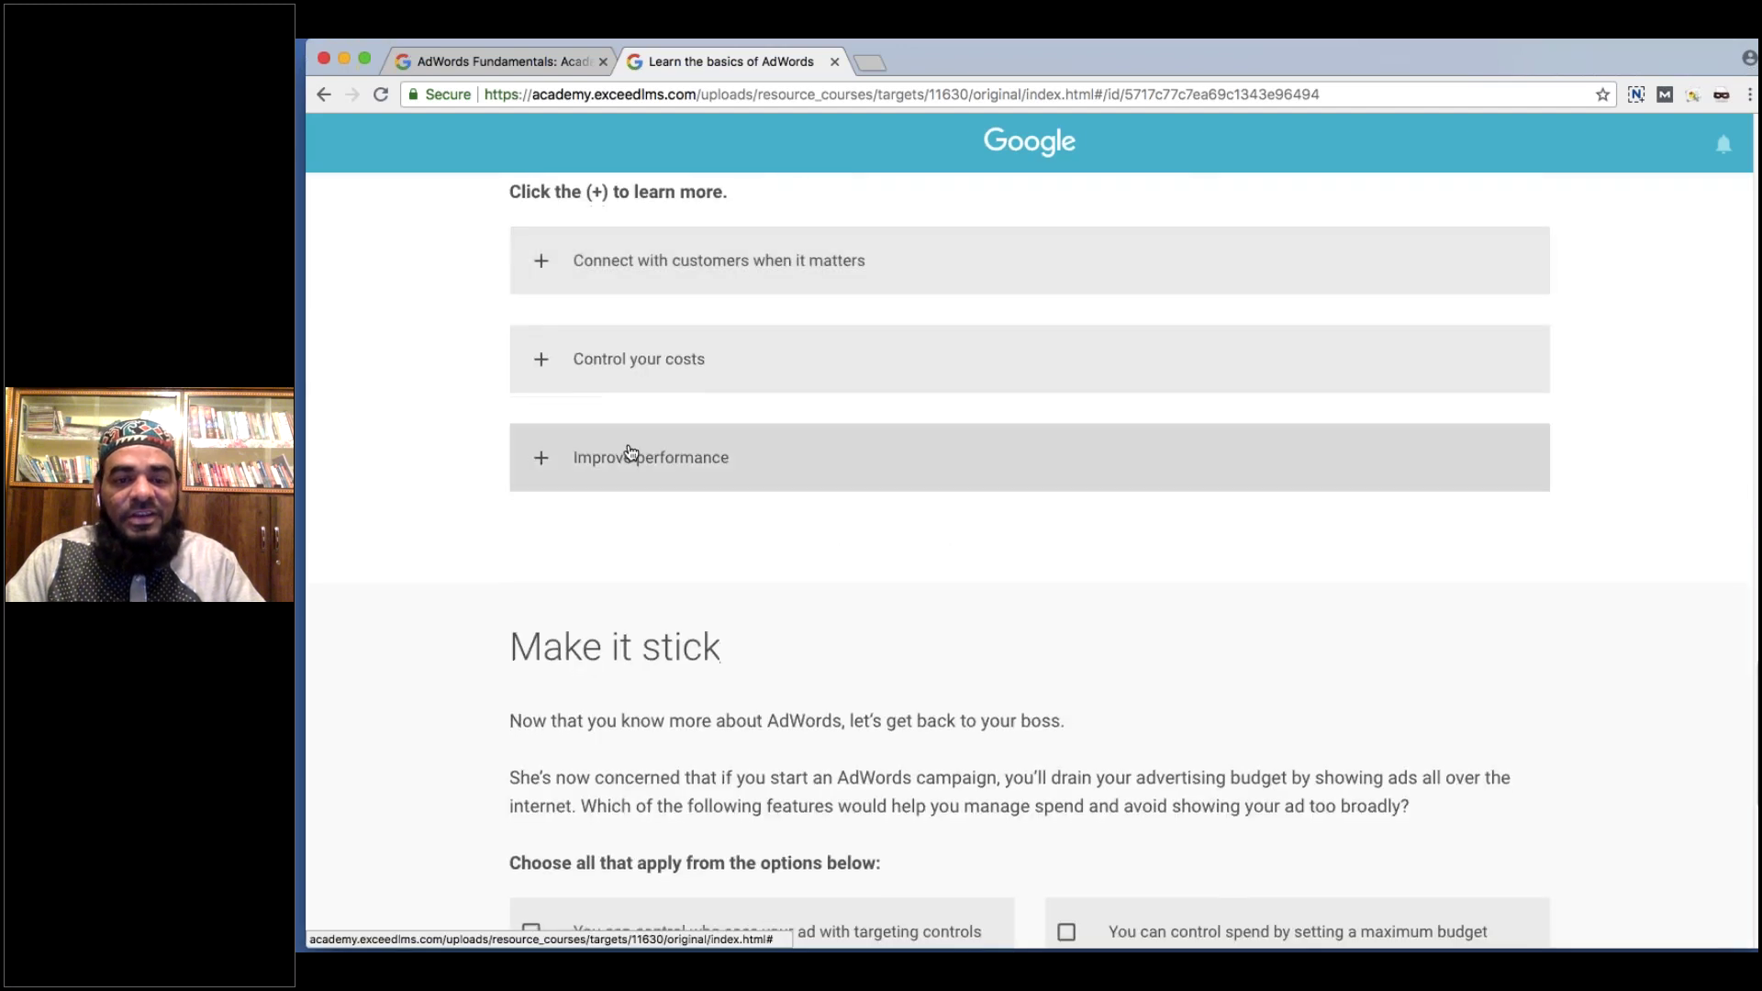
Expand the Improve performance, Control your costs and Connect with customers sections, then go back.
{"action": "left_click", "coordinate": [633, 454]}
{"action": "left_click", "coordinate": [619, 361]}
{"action": "left_click", "coordinate": [679, 276]}
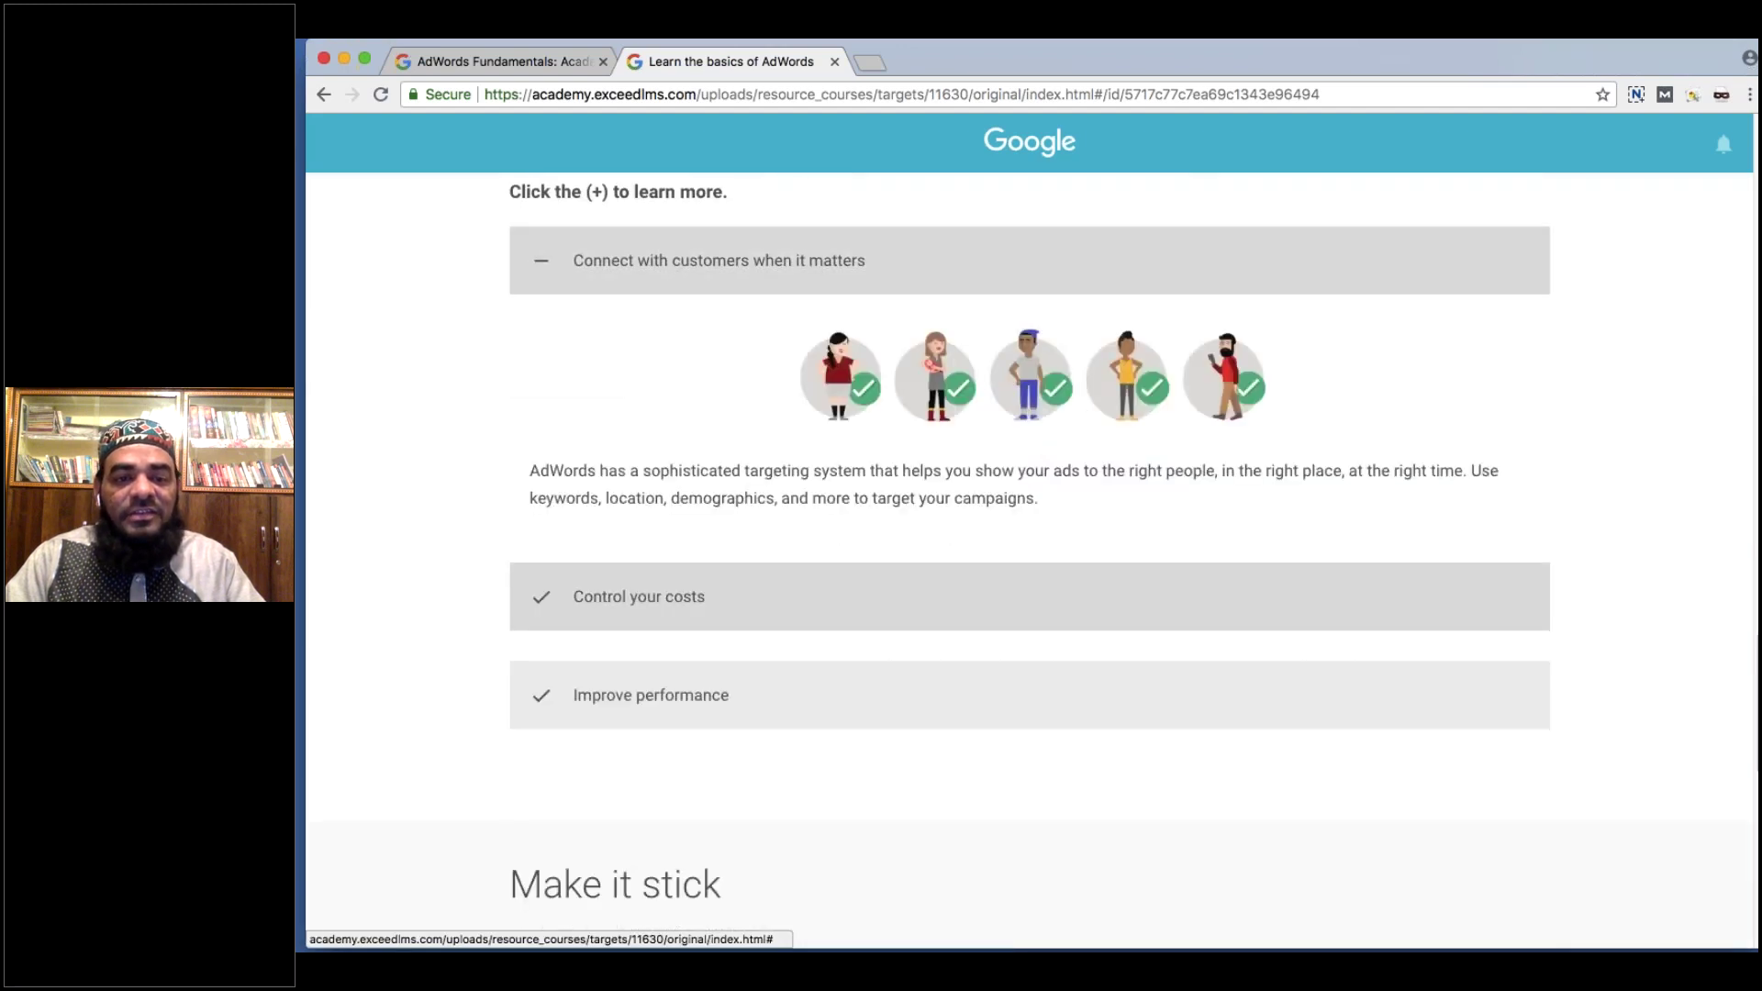
{"action": "left_click", "coordinate": [674, 276]}
{"action": "left_click", "coordinate": [639, 605]}
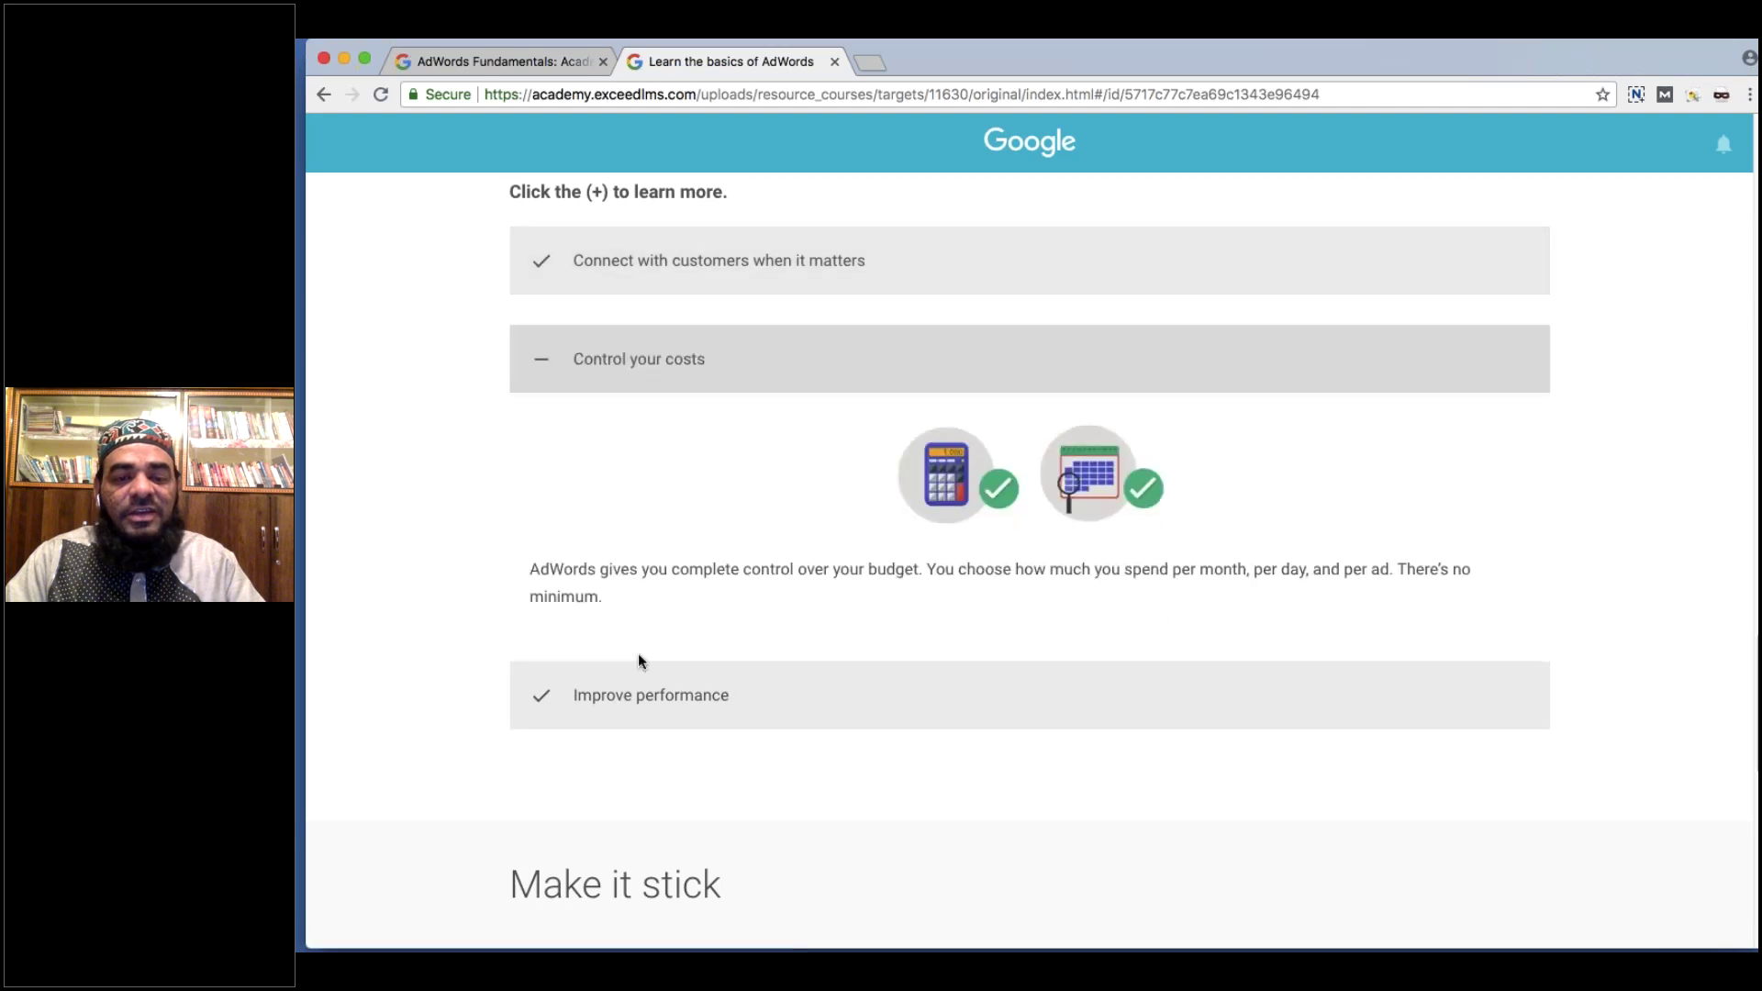
{"action": "left_click", "coordinate": [641, 696]}
{"action": "scroll", "coordinate": [646, 646], "scroll_direction": "down", "scroll_amount": 10}
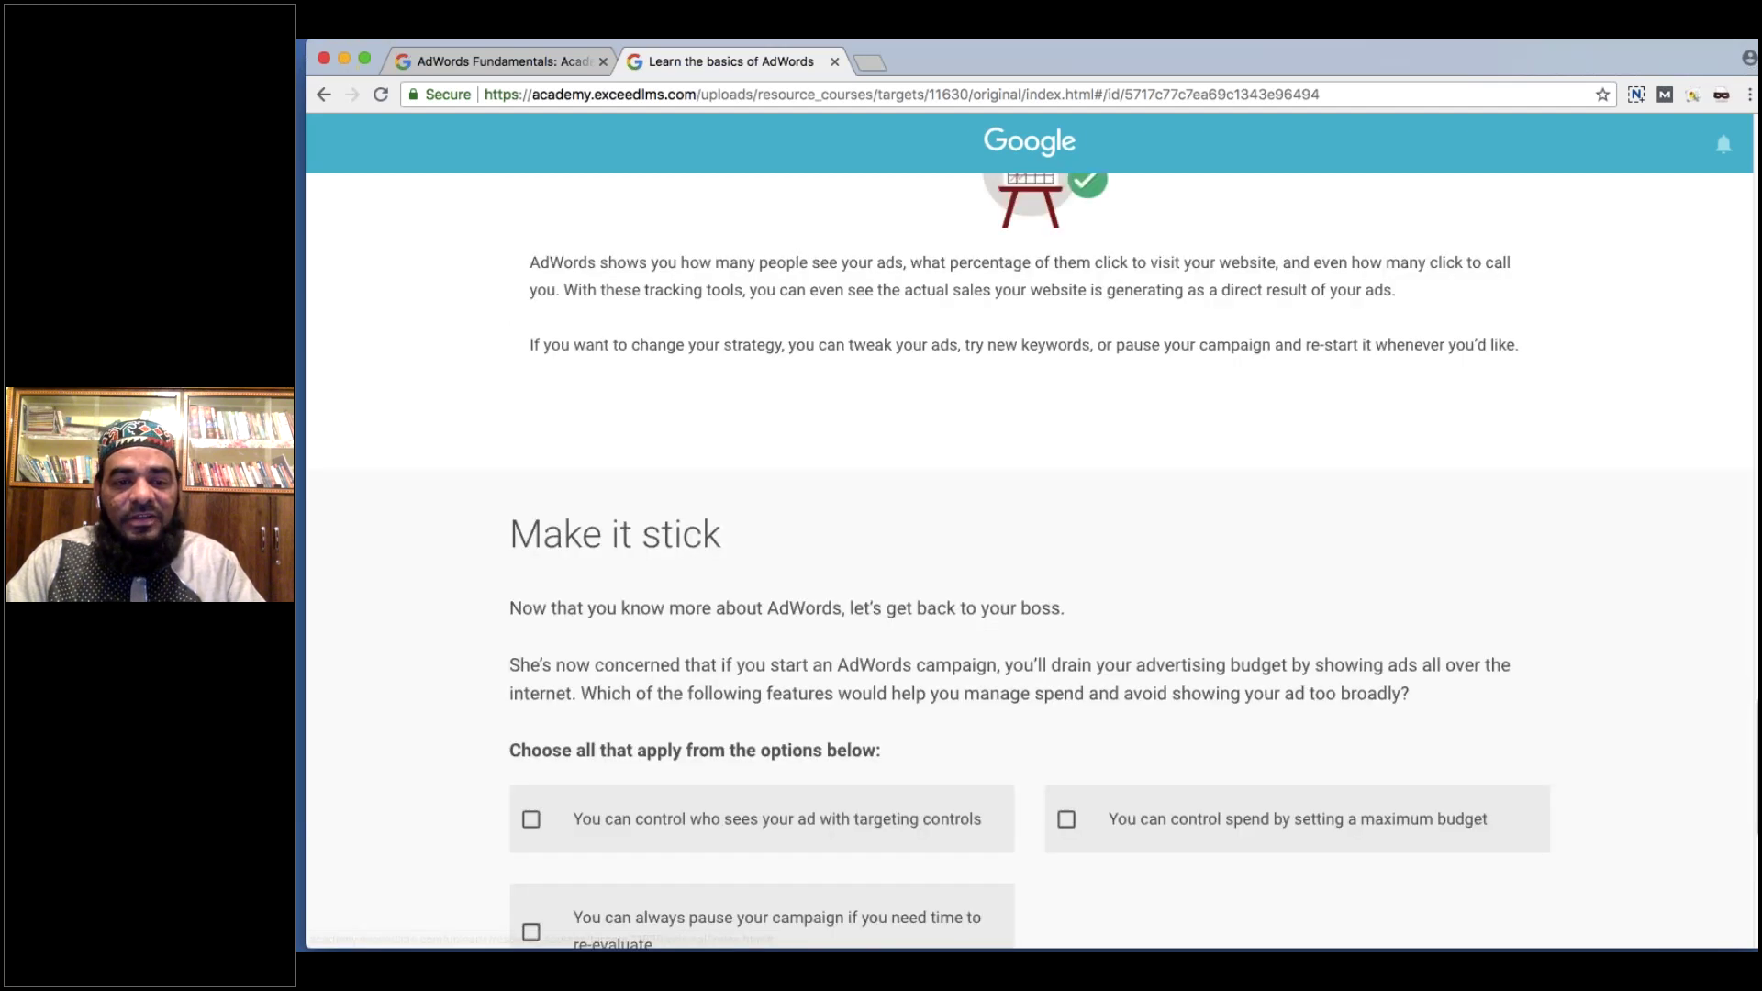
{"action": "scroll", "coordinate": [646, 646], "scroll_direction": "down", "scroll_amount": 5}
{"action": "scroll", "coordinate": [645, 646], "scroll_direction": "up", "scroll_amount": 1}
{"action": "scroll", "coordinate": [646, 645], "scroll_direction": "up", "scroll_amount": 4}
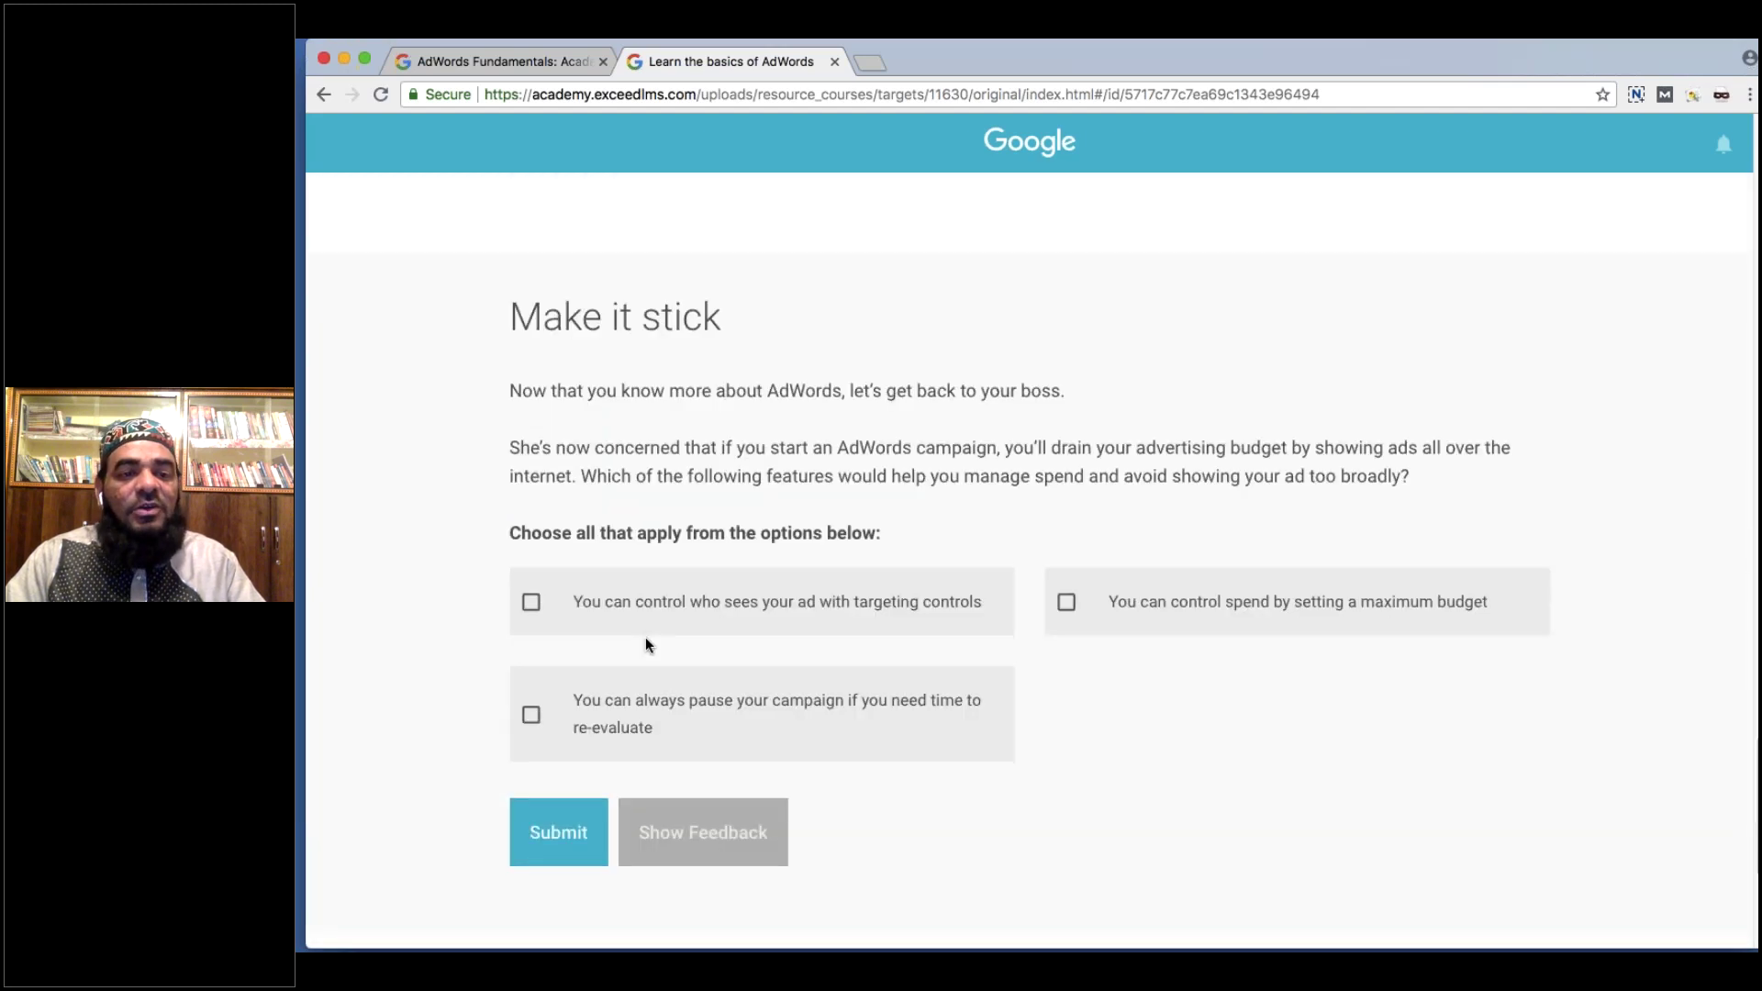
{"action": "scroll", "coordinate": [646, 646], "scroll_direction": "up", "scroll_amount": 10}
{"action": "scroll", "coordinate": [714, 514], "scroll_direction": "up", "scroll_amount": 10}
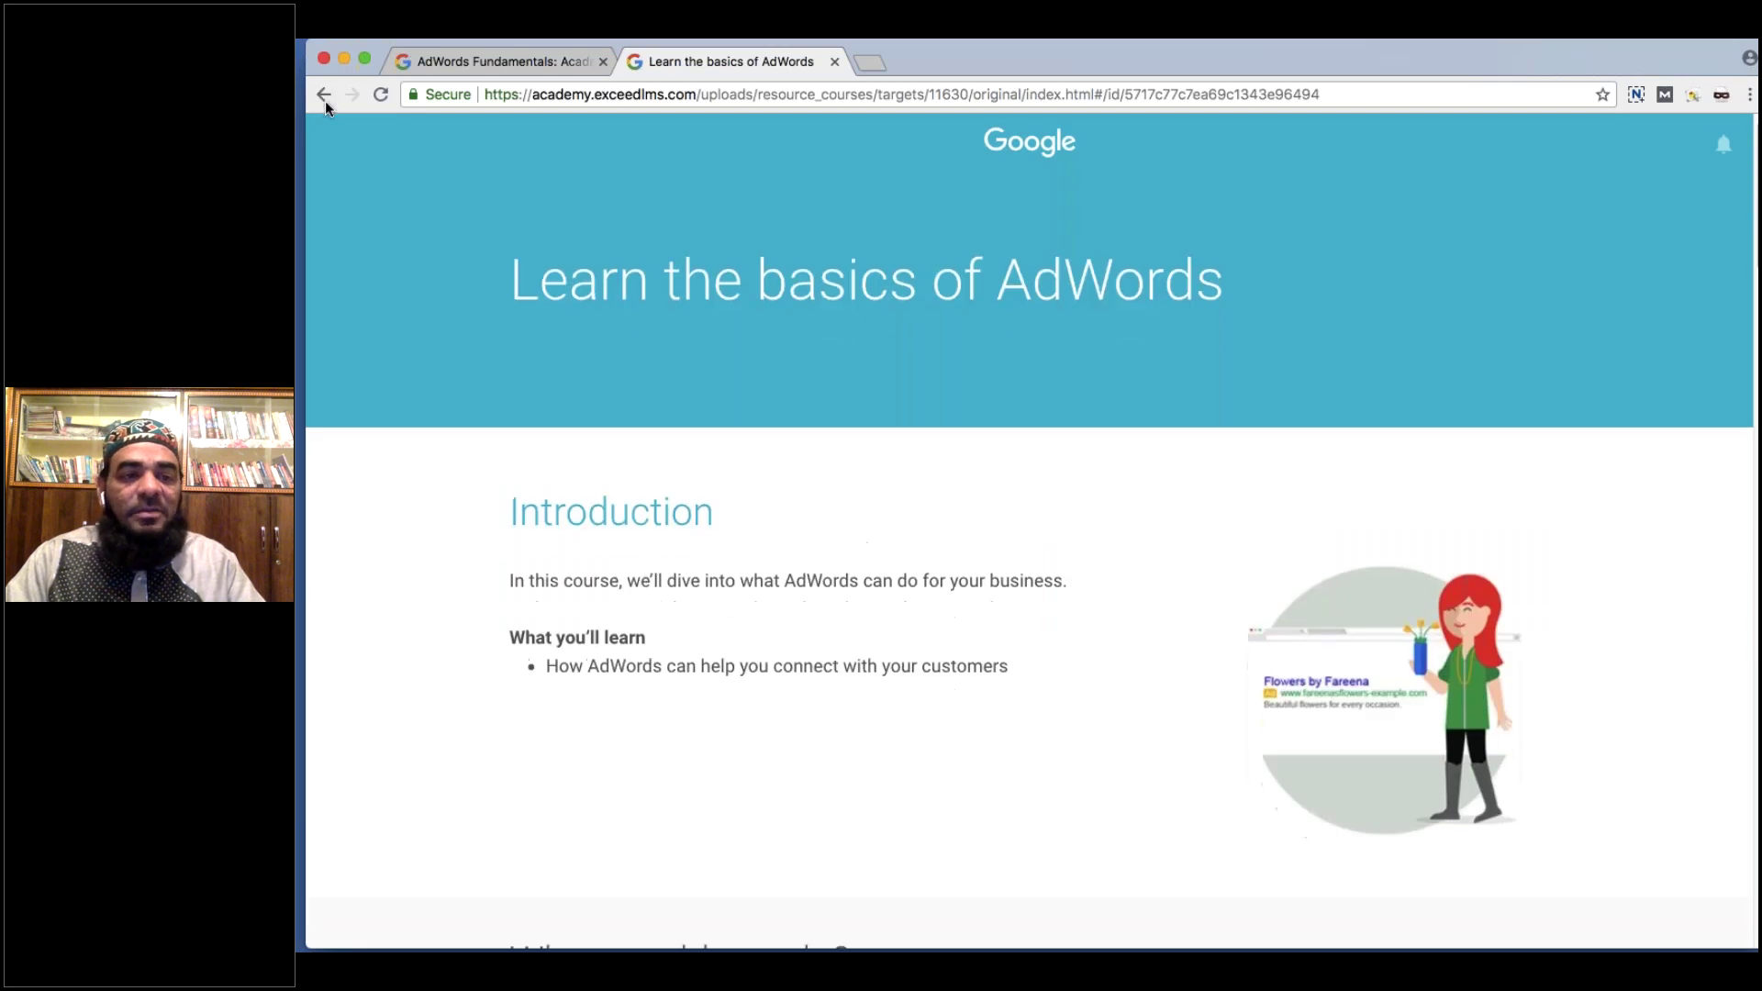
{"action": "left_click", "coordinate": [325, 96]}
{"action": "scroll", "coordinate": [877, 623], "scroll_direction": "down", "scroll_amount": 5}
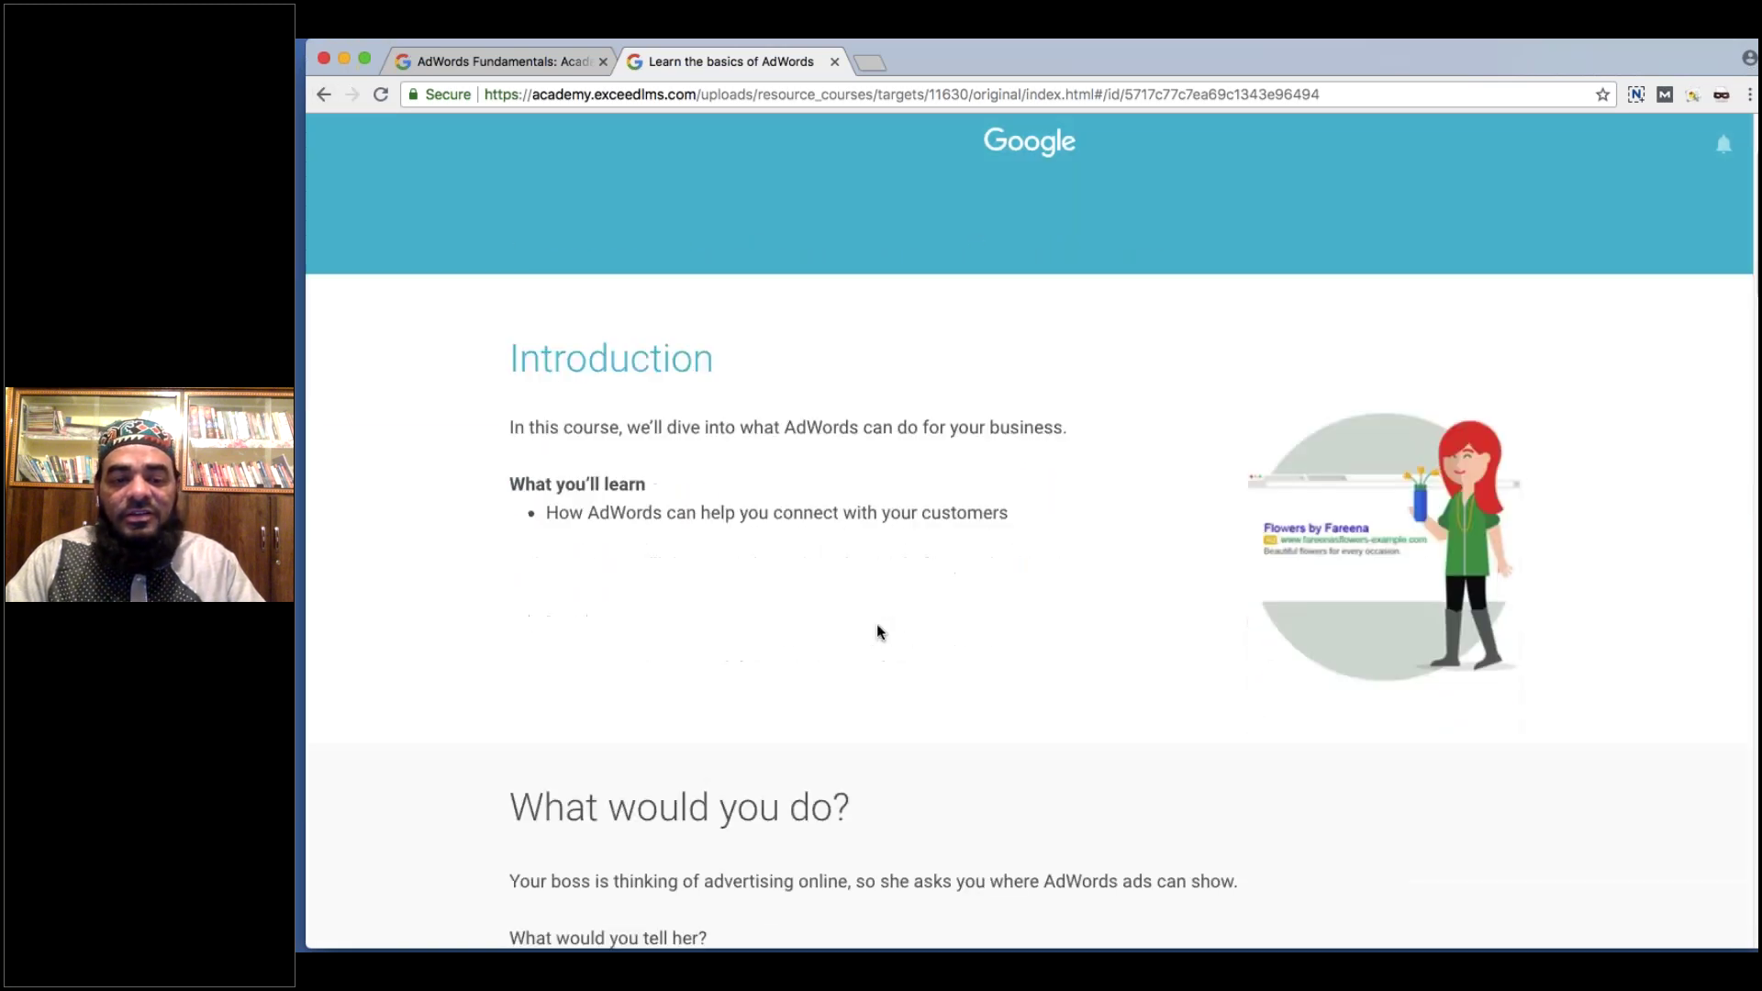
{"action": "scroll", "coordinate": [877, 624], "scroll_direction": "down", "scroll_amount": 8}
{"action": "left_click", "coordinate": [323, 93]}
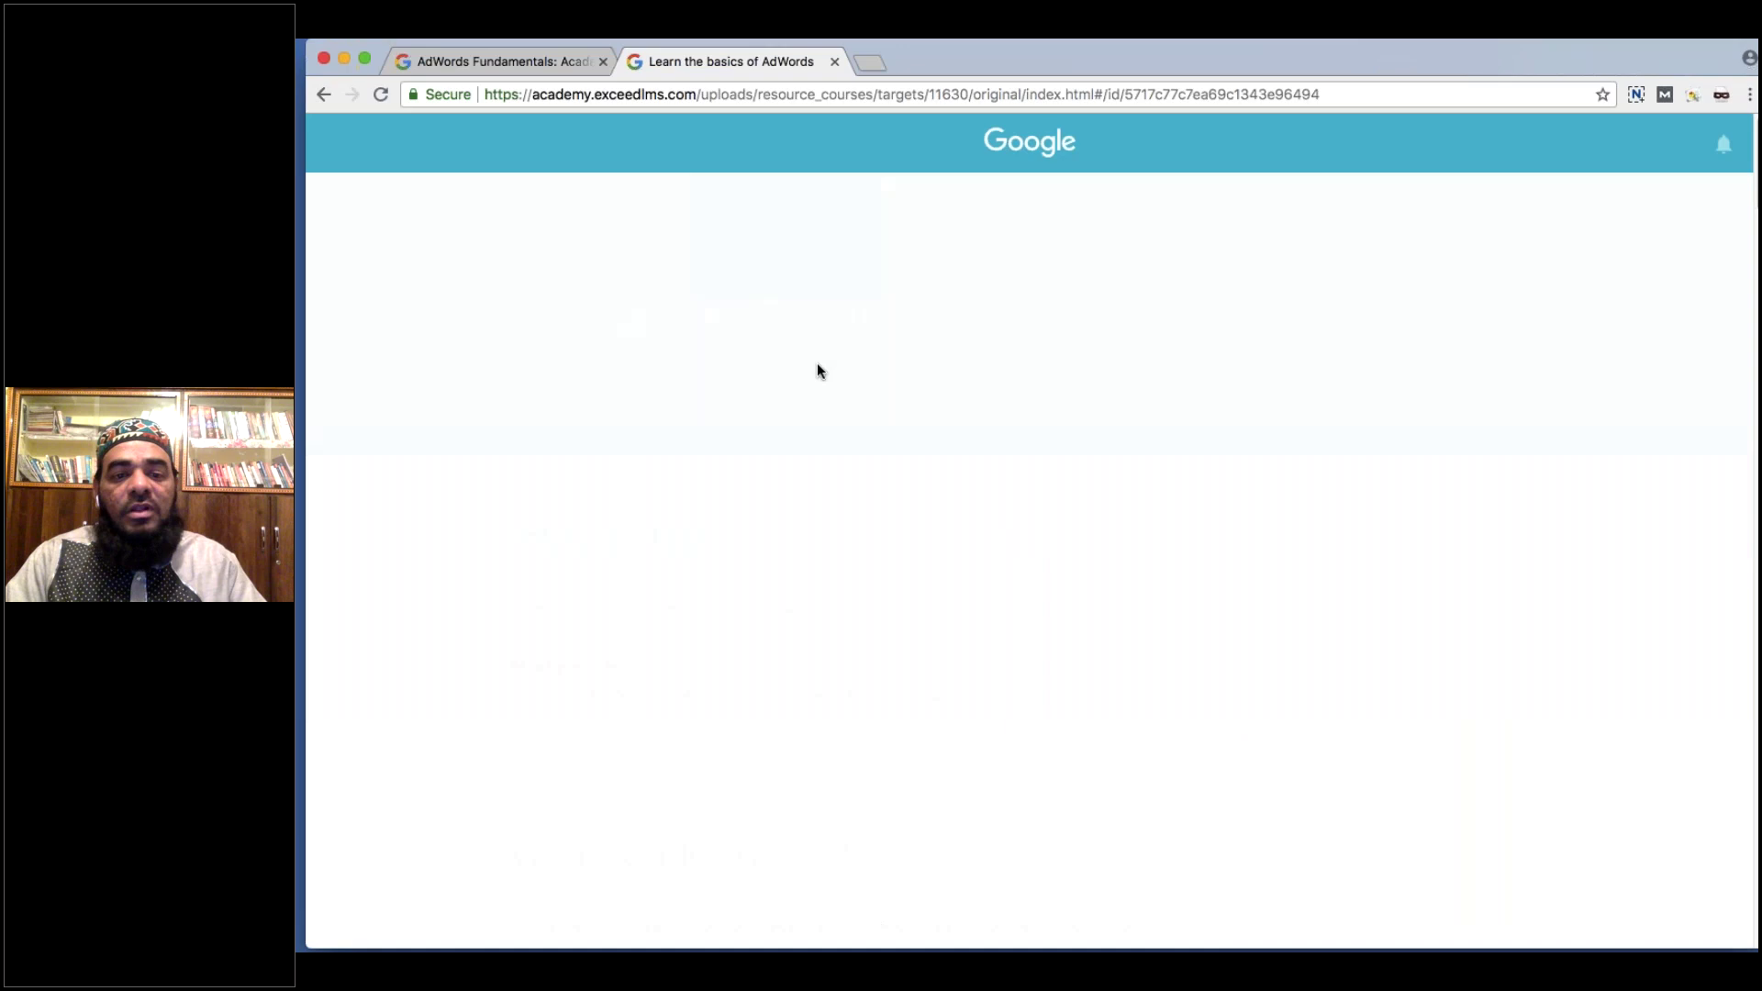
Return to the activity and close the 'Learn the basics of AdWords' lesson tab.
{"action": "left_click", "coordinate": [502, 60]}
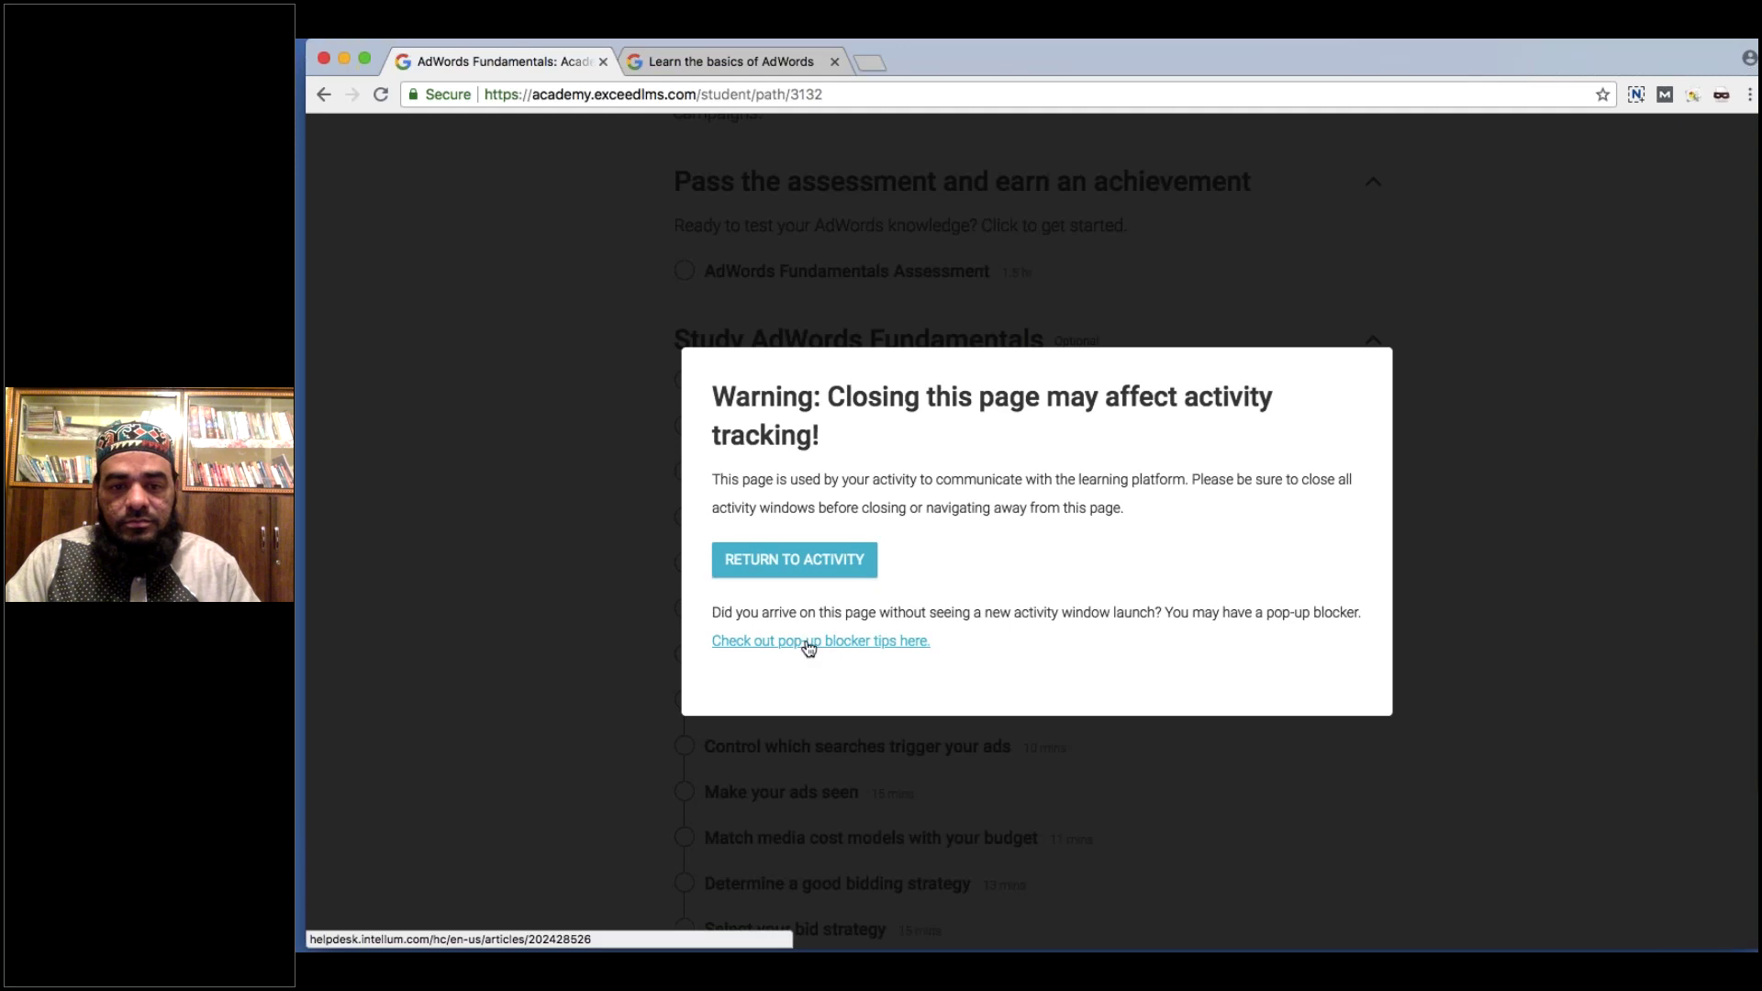
{"action": "left_click", "coordinate": [764, 562]}
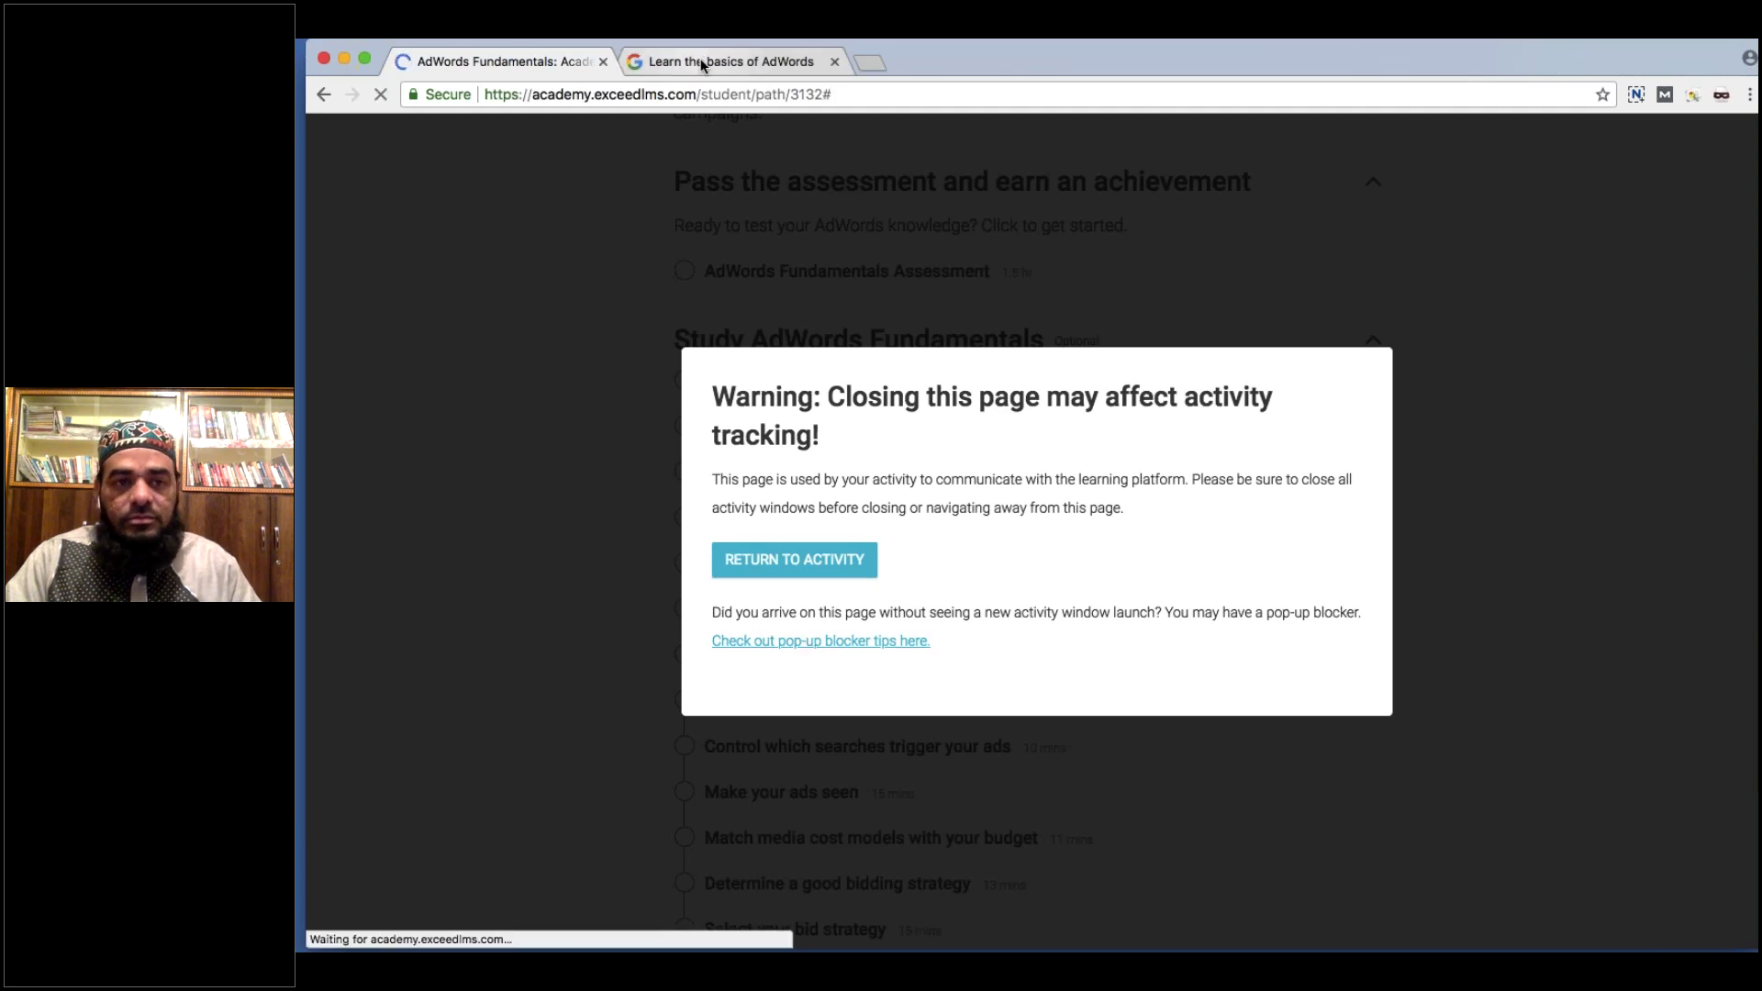
{"action": "left_click", "coordinate": [729, 60]}
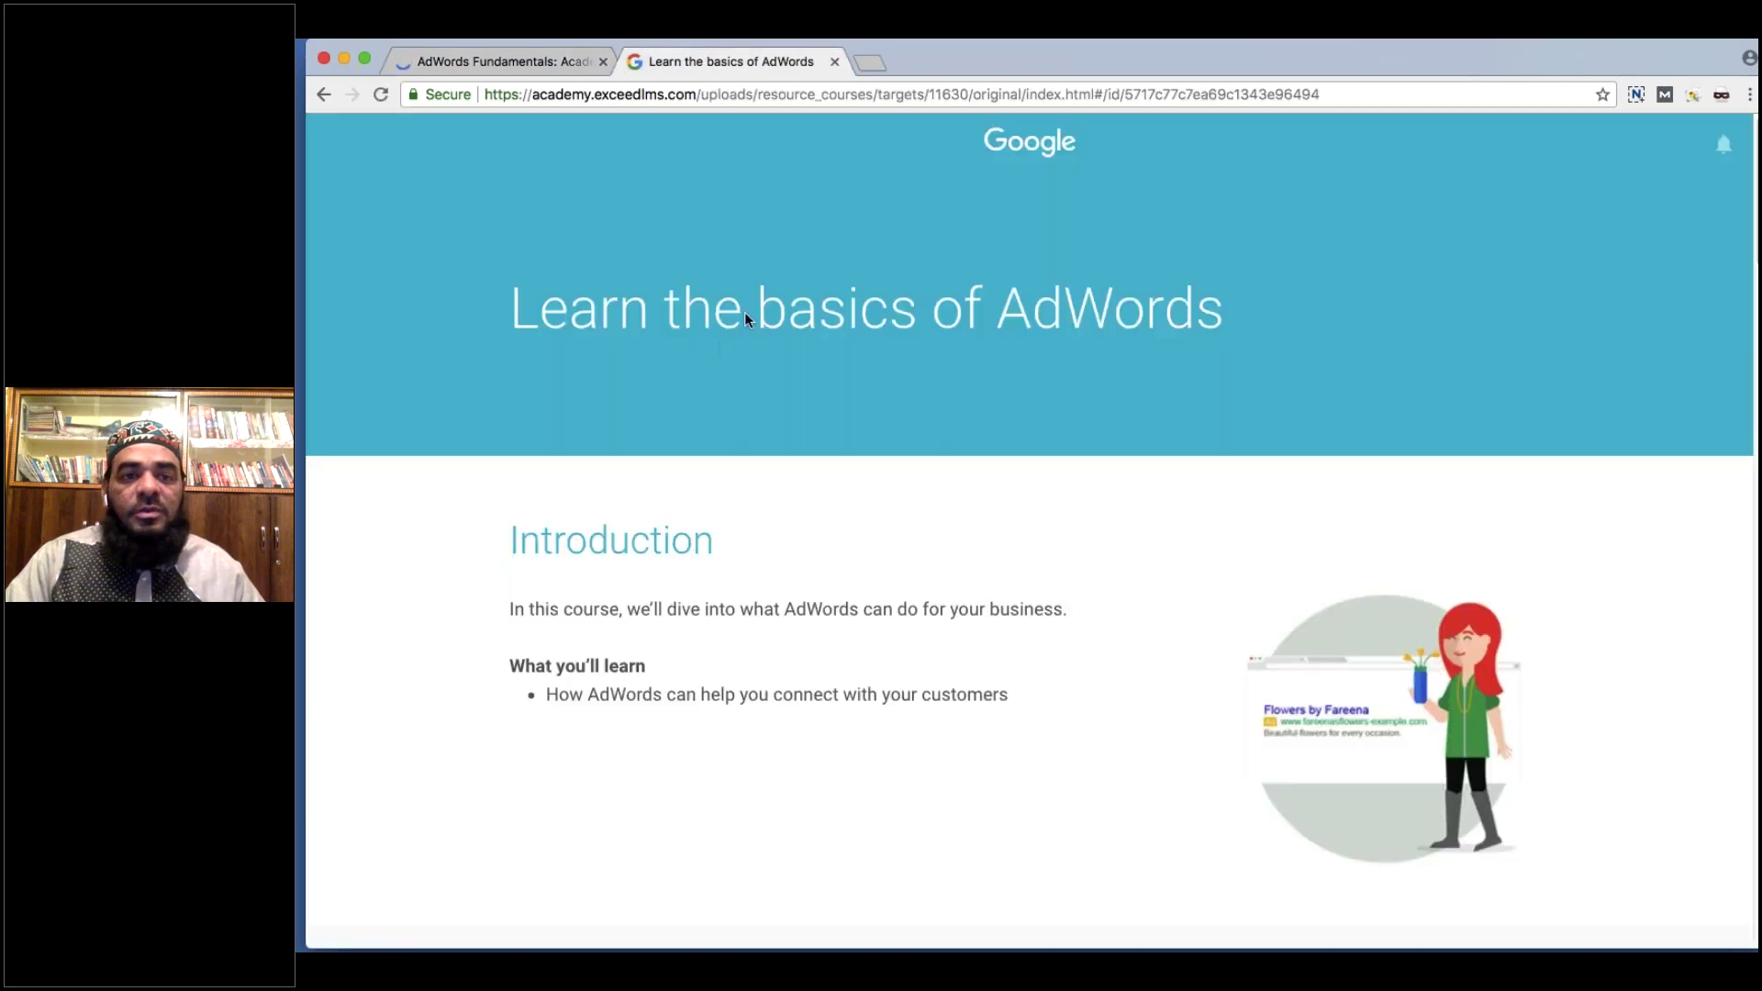
{"action": "left_click", "coordinate": [834, 60]}
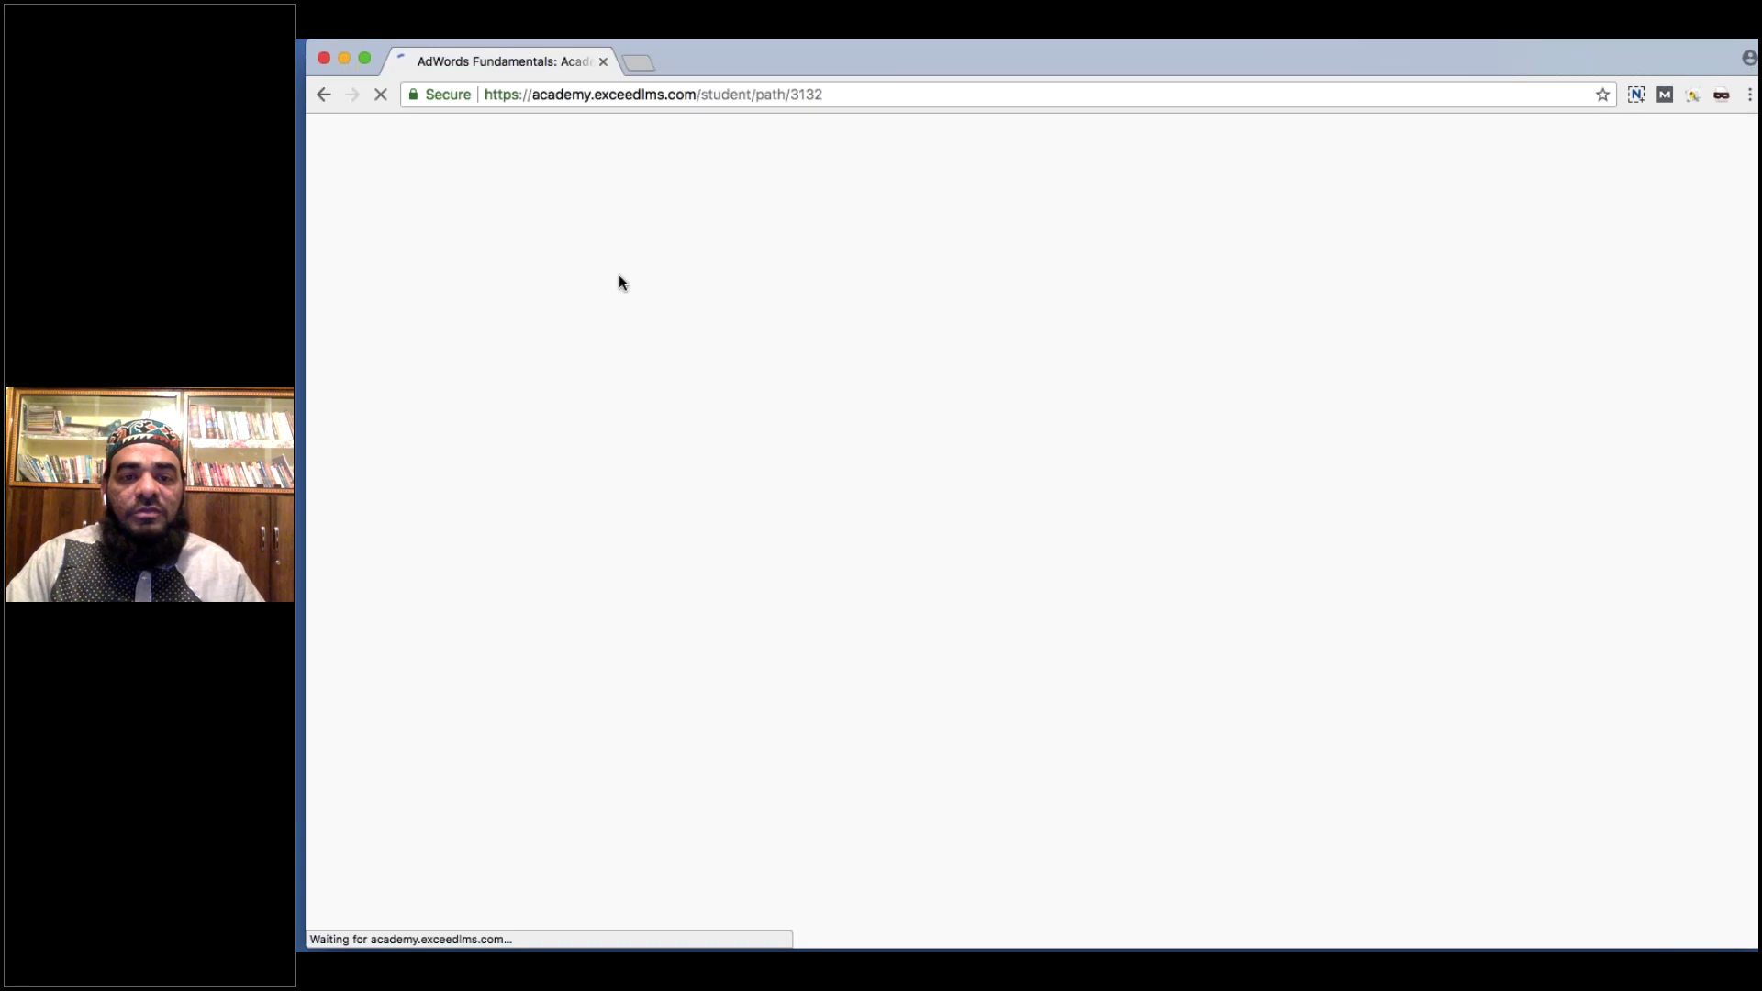
{"action": "scroll", "coordinate": [628, 412], "scroll_direction": "down", "scroll_amount": 1}
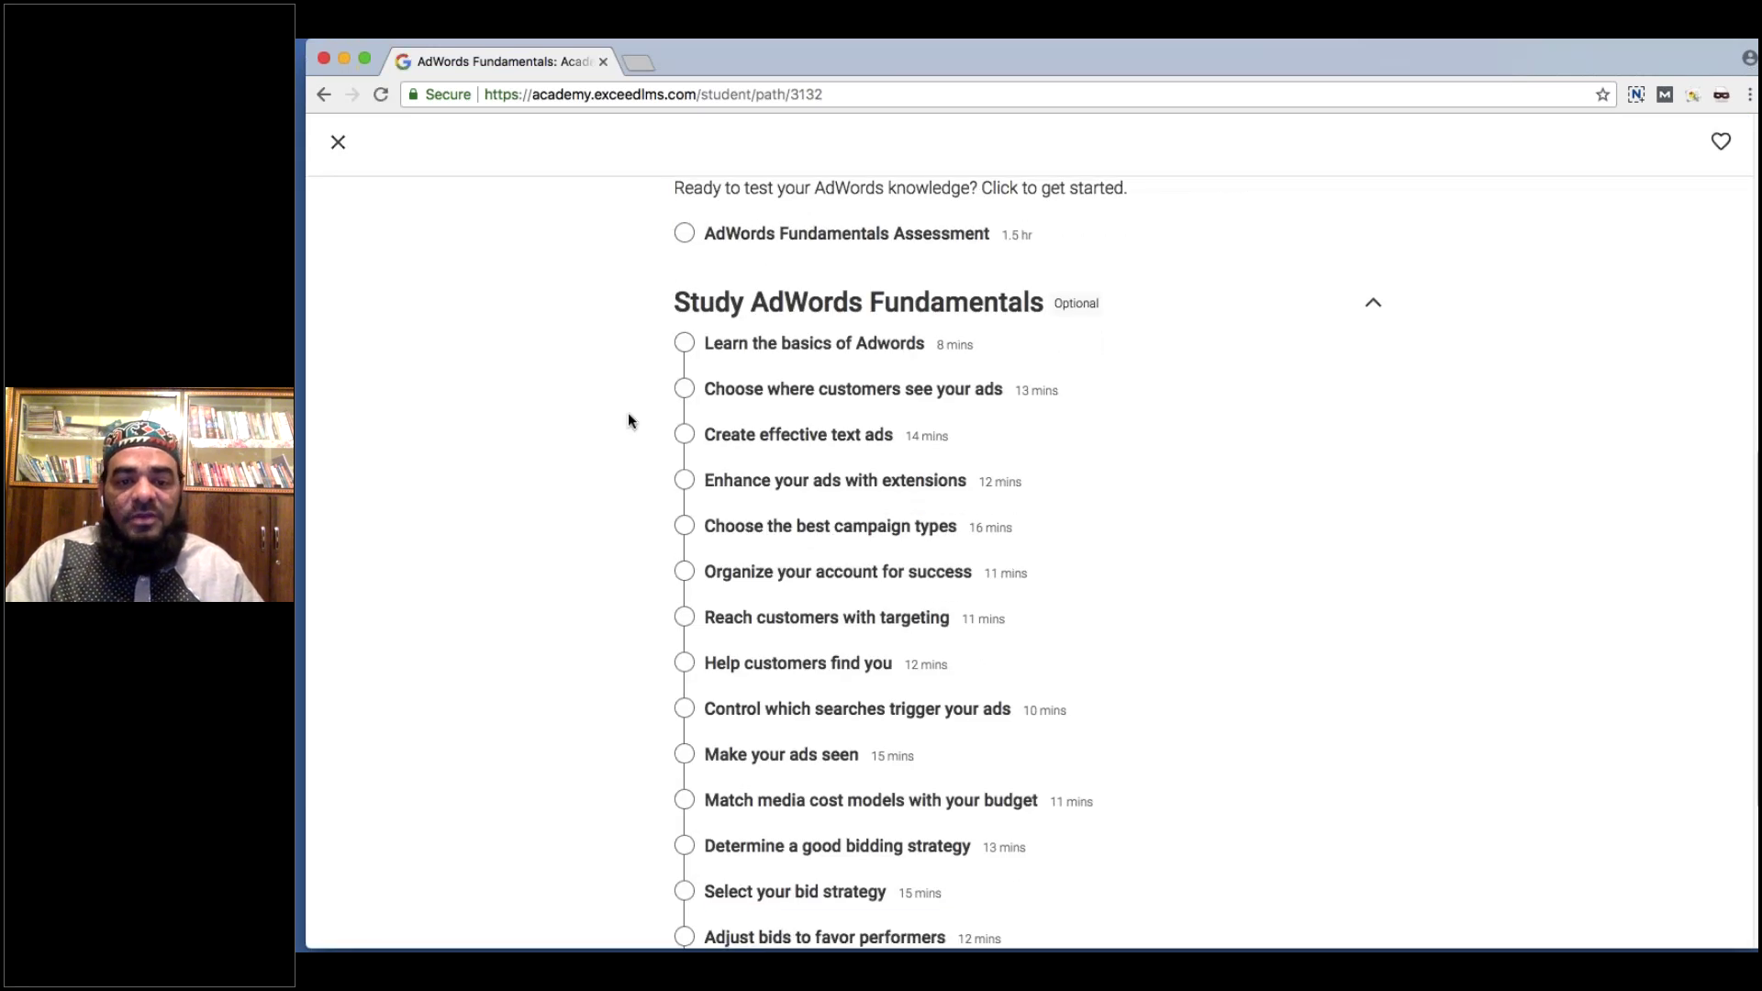
{"action": "scroll", "coordinate": [628, 411], "scroll_direction": "down", "scroll_amount": 5}
{"action": "scroll", "coordinate": [745, 476], "scroll_direction": "down", "scroll_amount": 1}
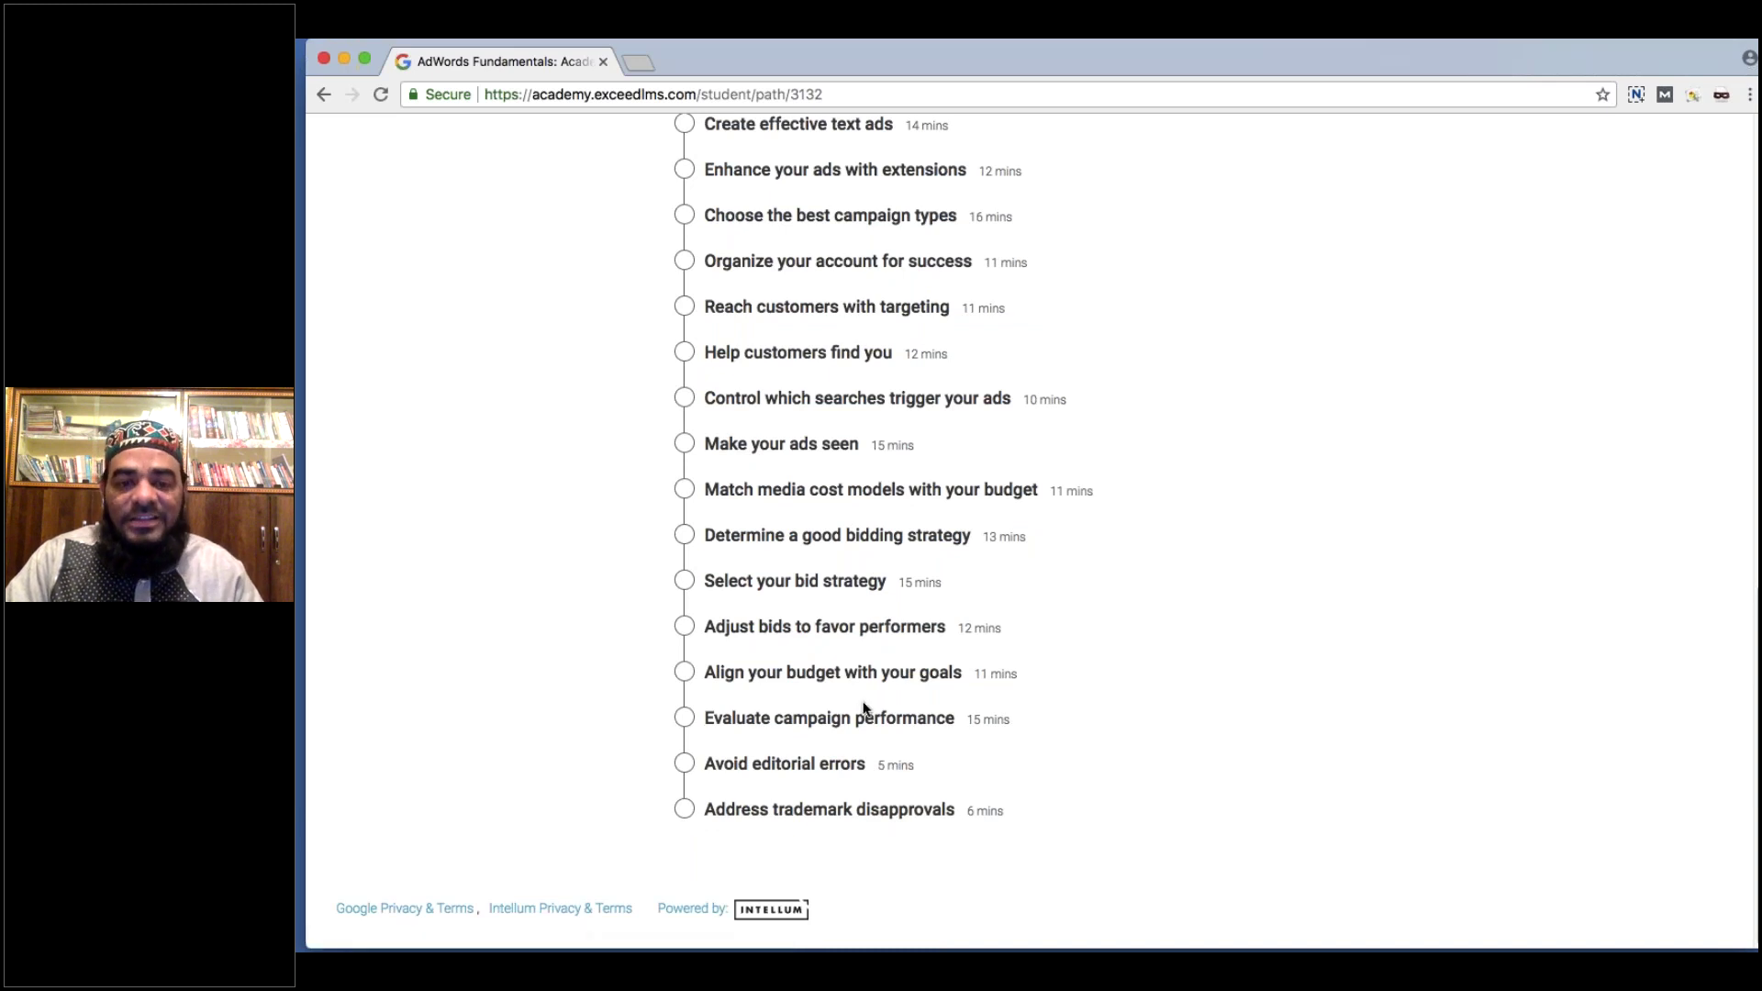
{"action": "scroll", "coordinate": [1145, 635], "scroll_direction": "up", "scroll_amount": 3}
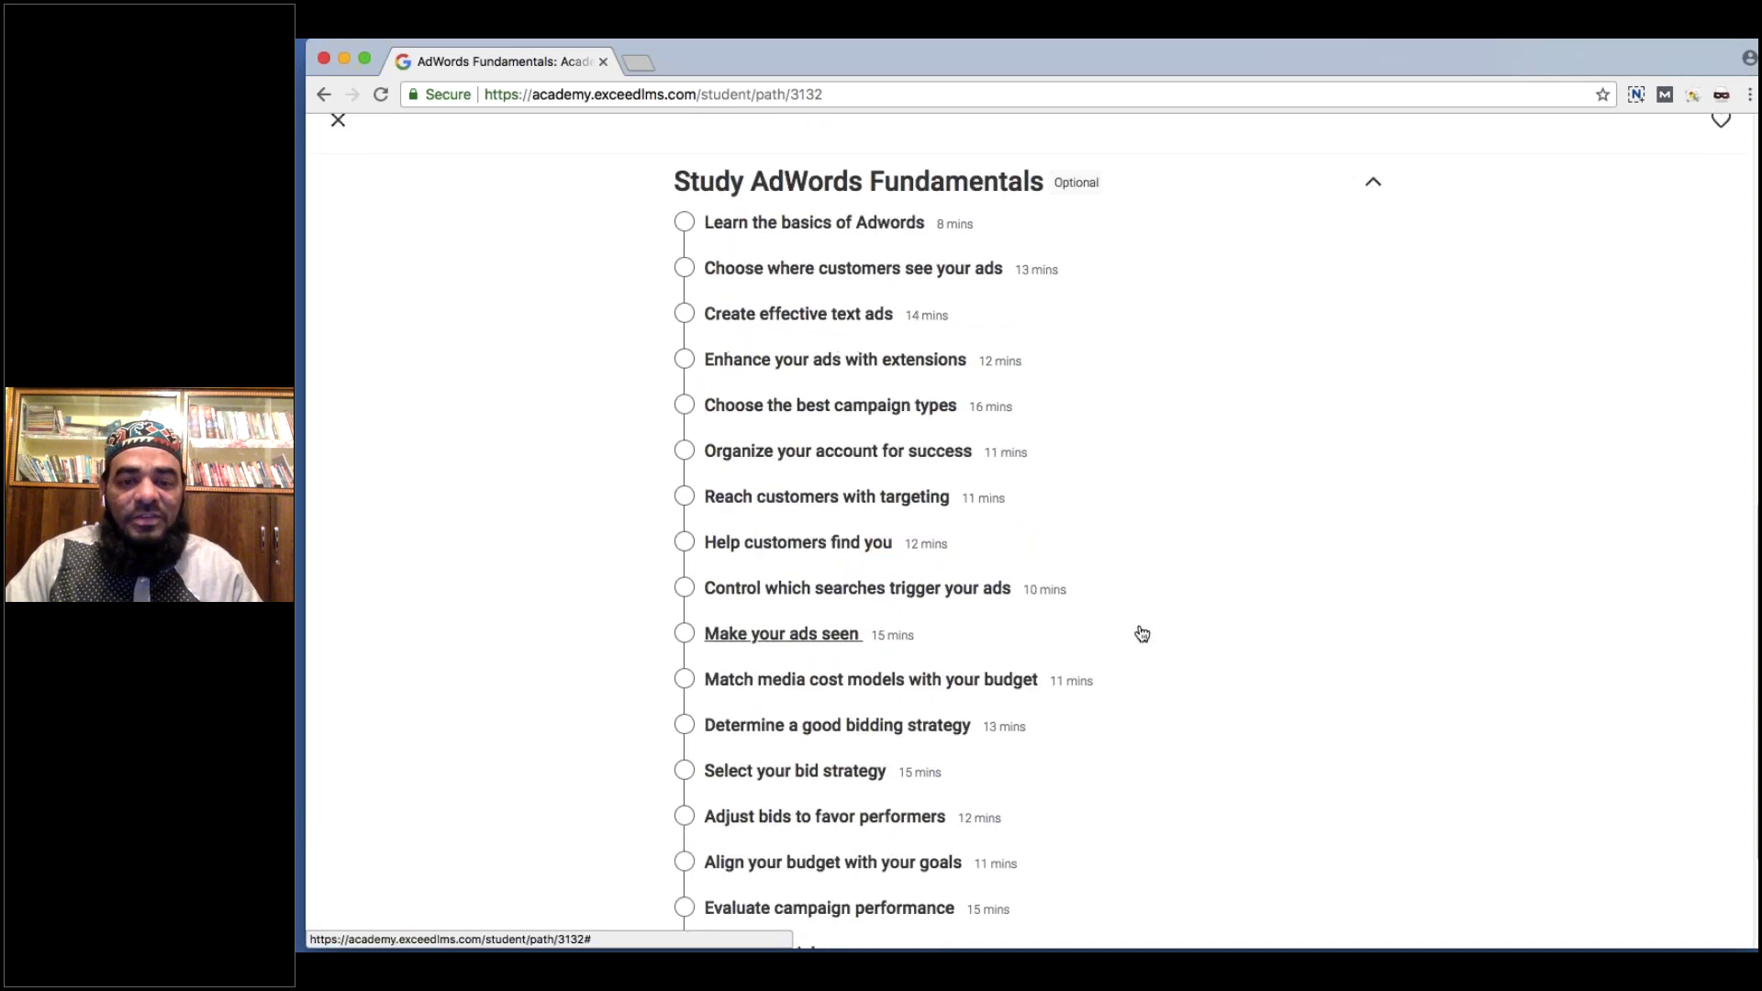
{"action": "scroll", "coordinate": [1141, 635], "scroll_direction": "up", "scroll_amount": 5}
{"action": "scroll", "coordinate": [1142, 633], "scroll_direction": "down", "scroll_amount": 1}
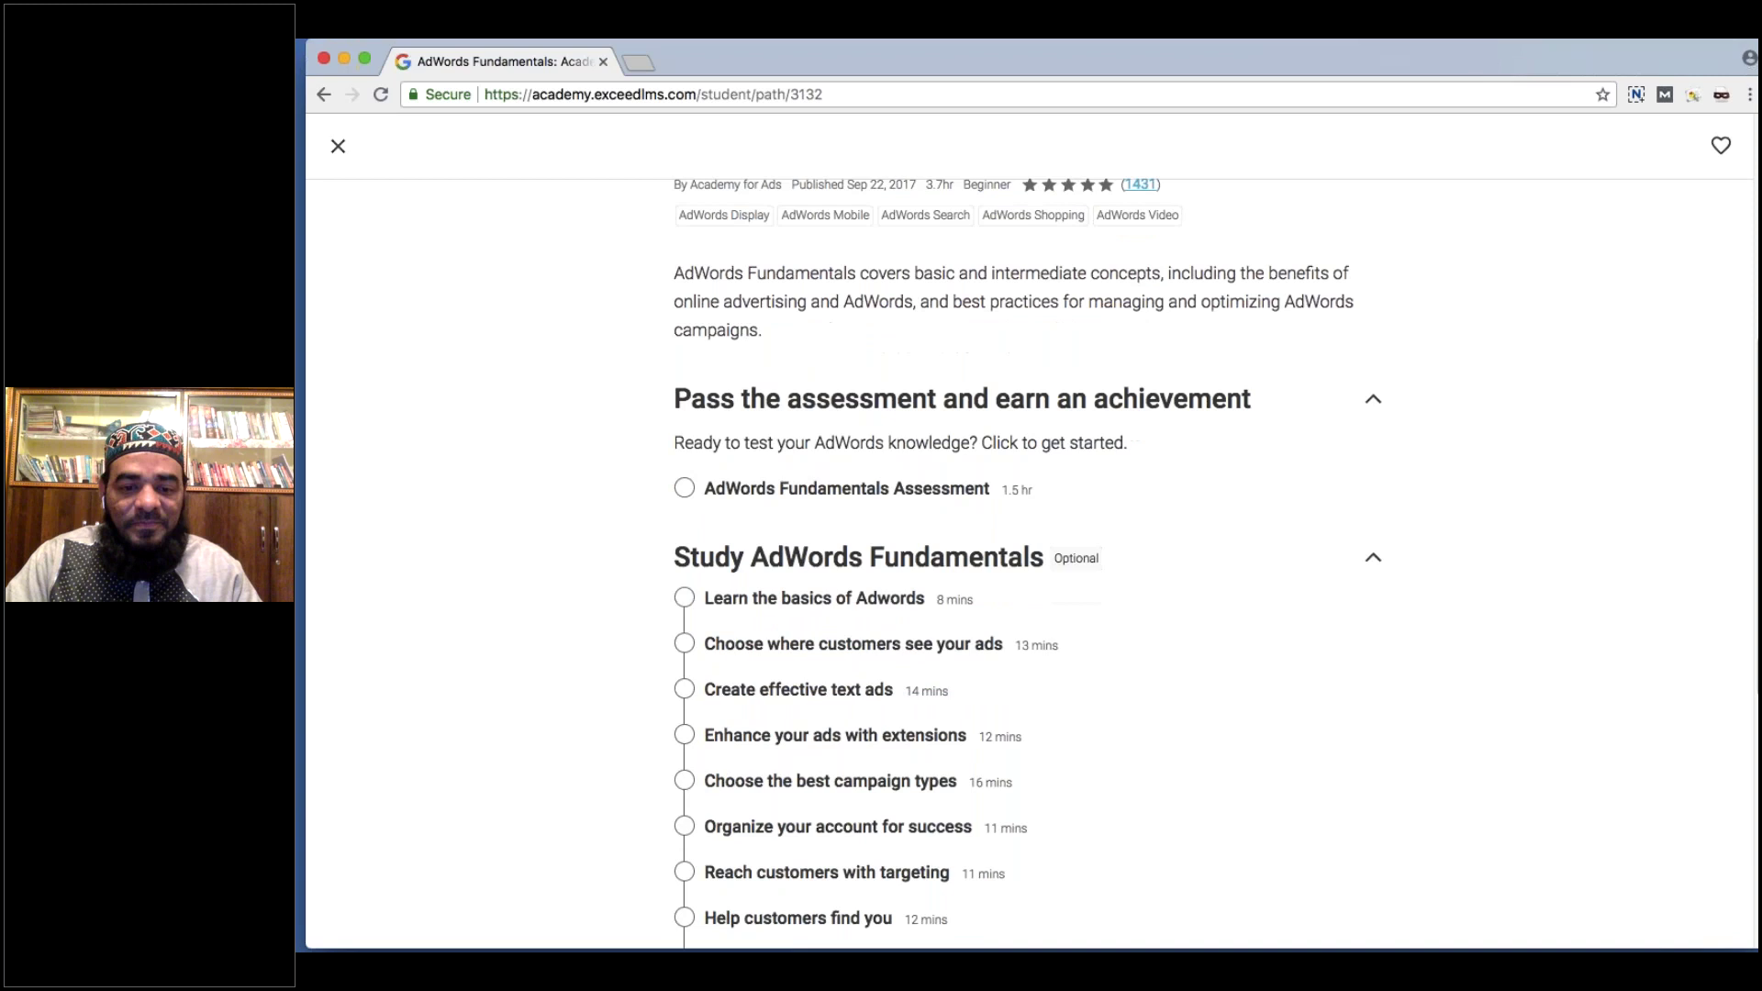
{"action": "scroll", "coordinate": [1134, 639], "scroll_direction": "down", "scroll_amount": 8}
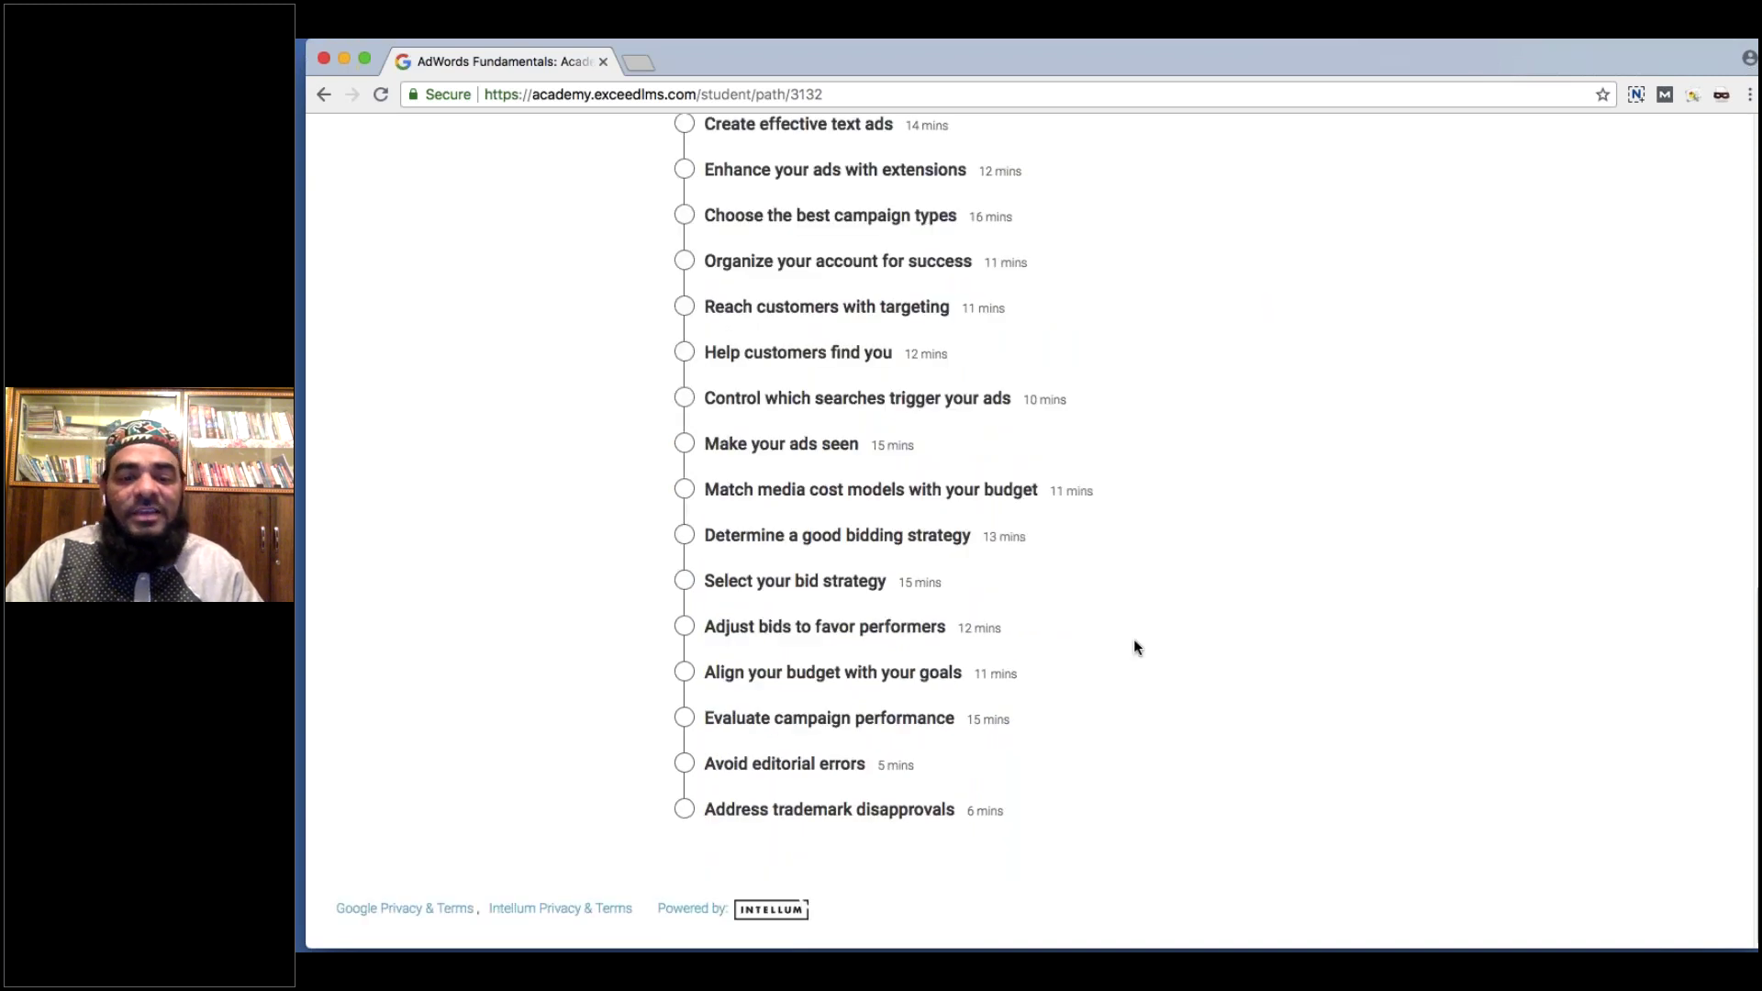
{"action": "scroll", "coordinate": [1133, 640], "scroll_direction": "up", "scroll_amount": 1}
{"action": "scroll", "coordinate": [1059, 635], "scroll_direction": "up", "scroll_amount": 1}
{"action": "scroll", "coordinate": [1010, 564], "scroll_direction": "up", "scroll_amount": 10}
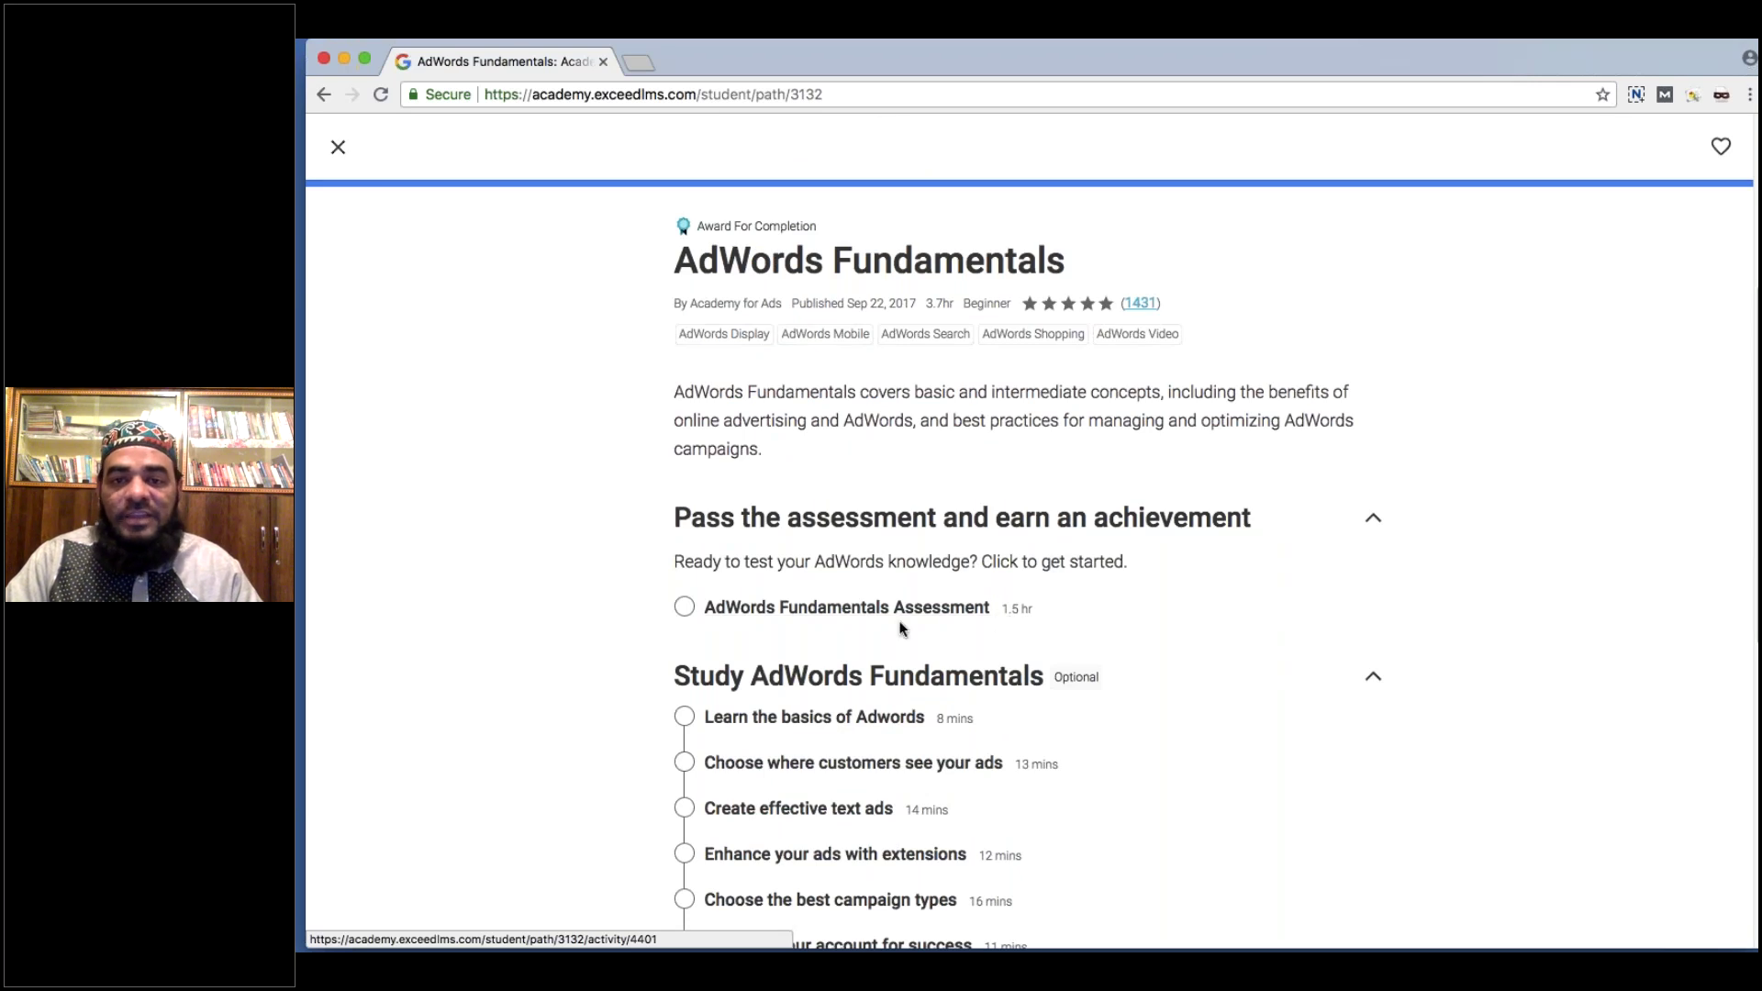
Open the AdWords Fundamentals Assessment from the course activity list.
{"action": "left_click", "coordinate": [828, 612]}
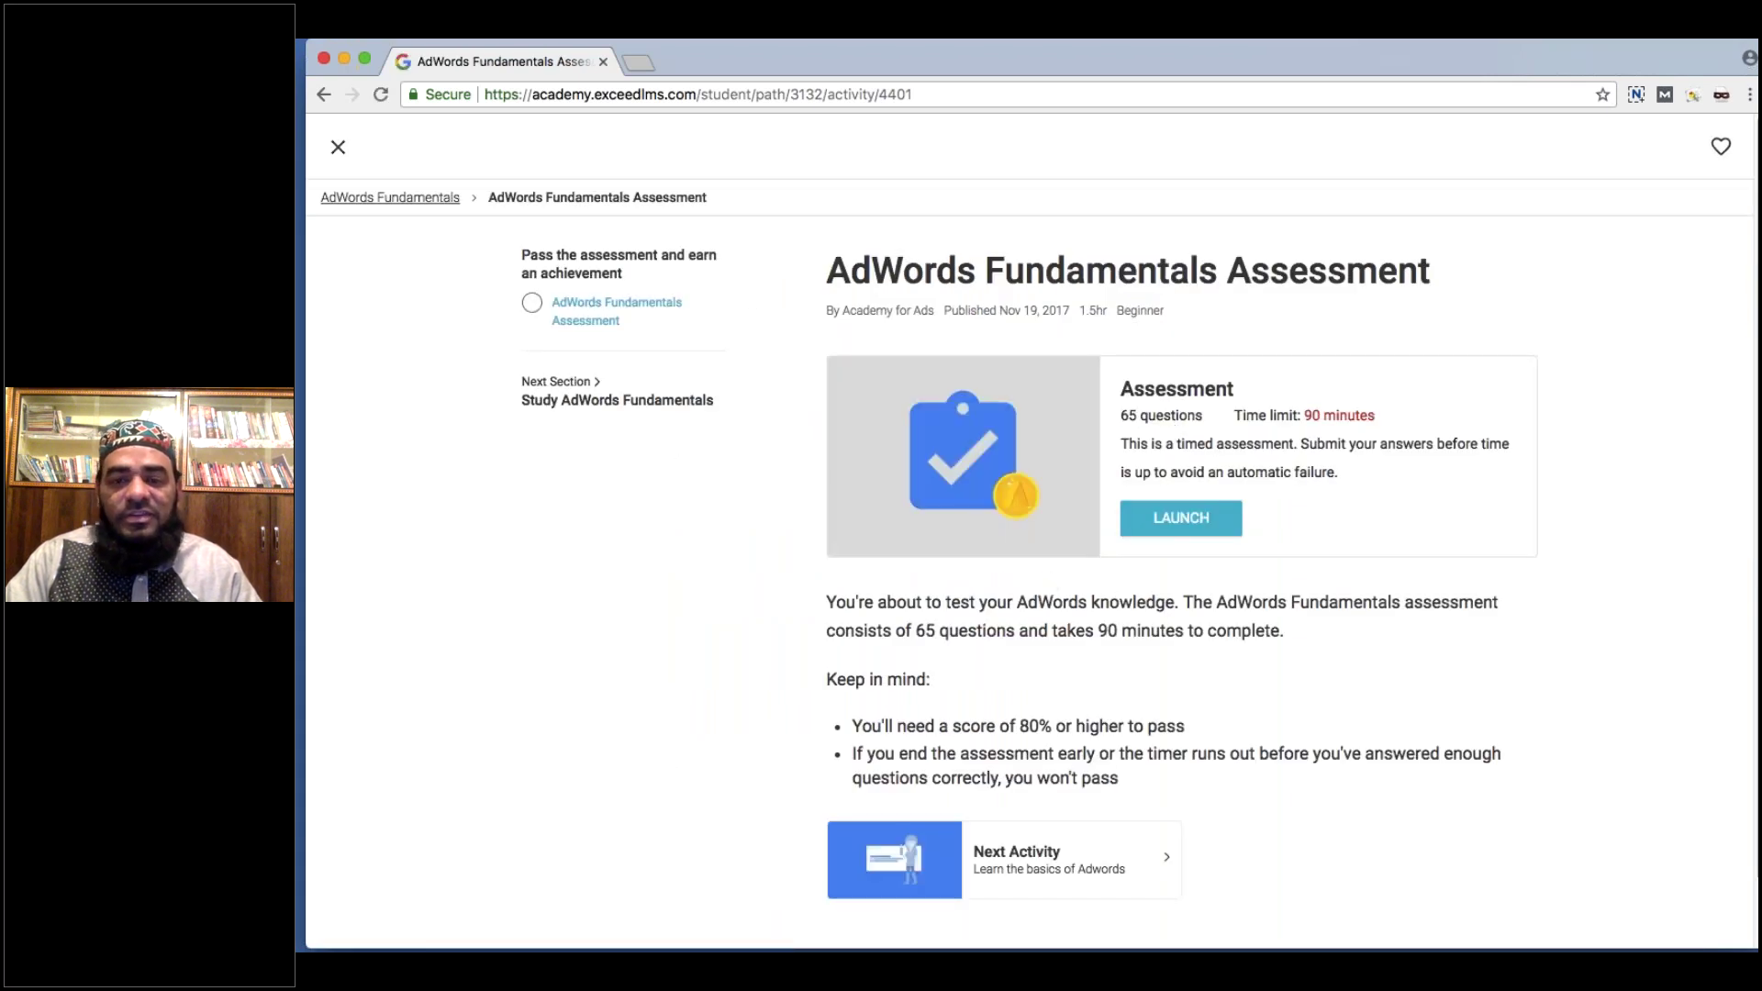
Highlight the 65 questions, 90-minute limit and 80% pass mark, then close the assessment.
{"action": "left_click_drag", "start_coordinate": [1118, 415], "coordinate": [1195, 420]}
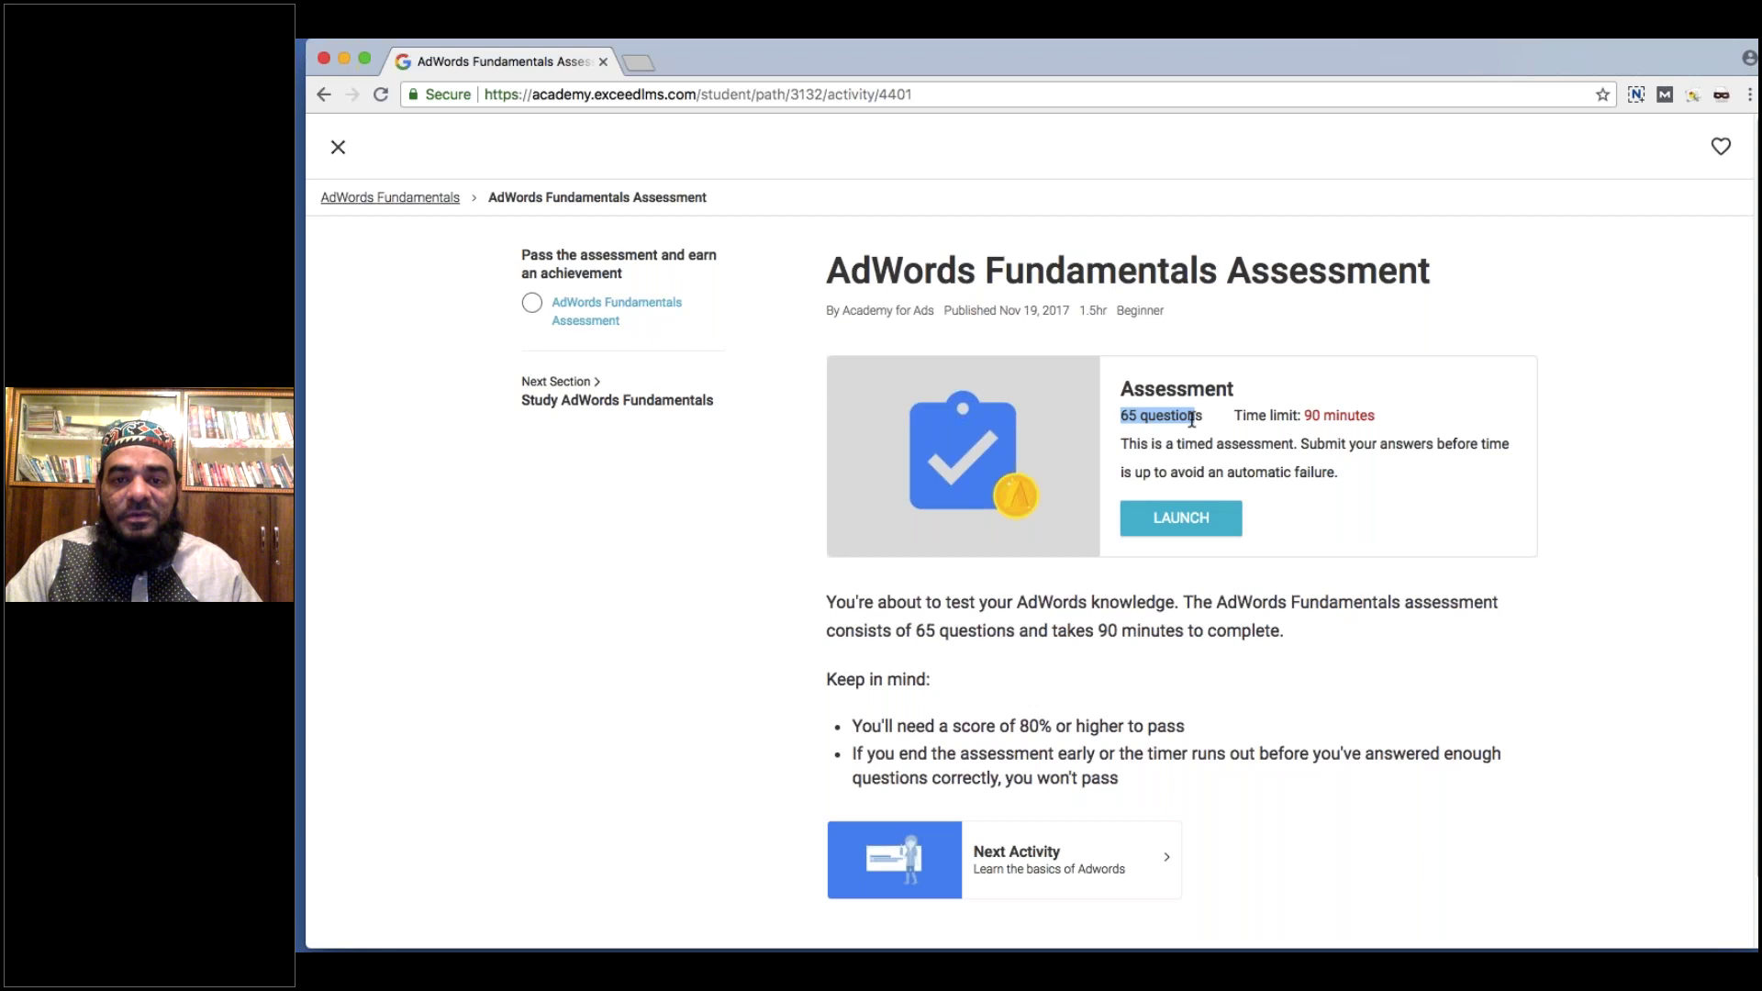
{"action": "left_click", "coordinate": [1397, 495]}
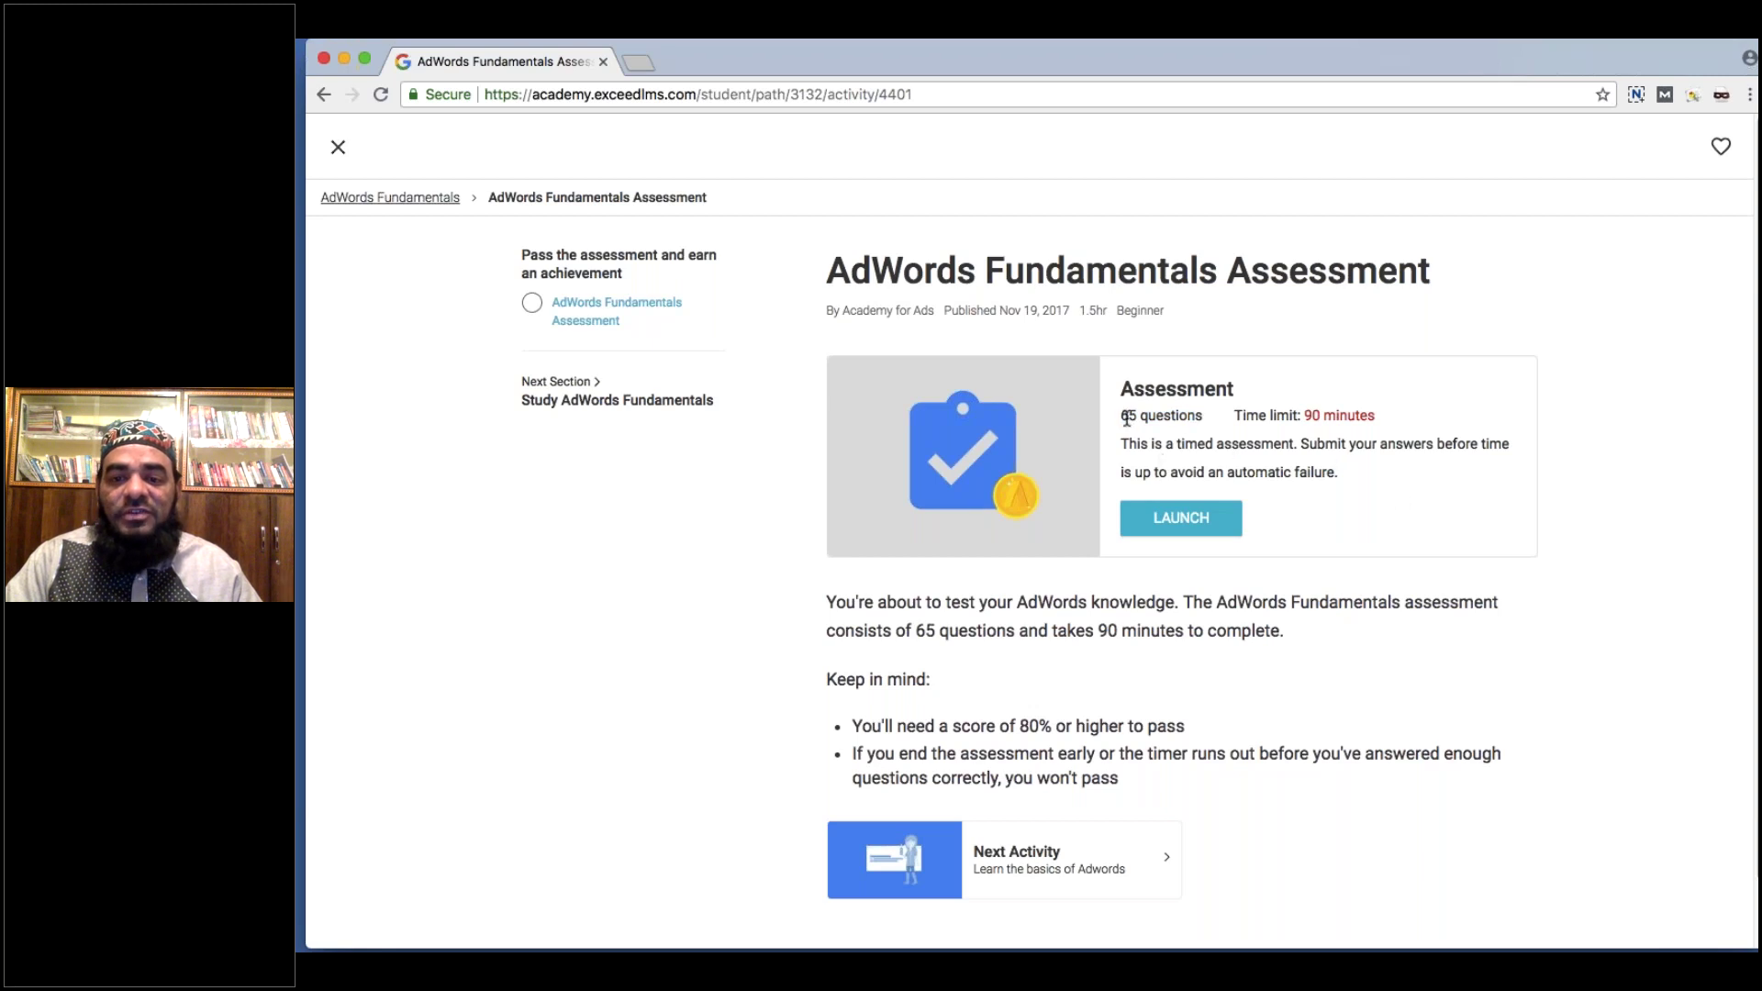
{"action": "left_click_drag", "start_coordinate": [1121, 417], "coordinate": [1182, 419]}
{"action": "left_click_drag", "start_coordinate": [1292, 416], "coordinate": [1373, 417]}
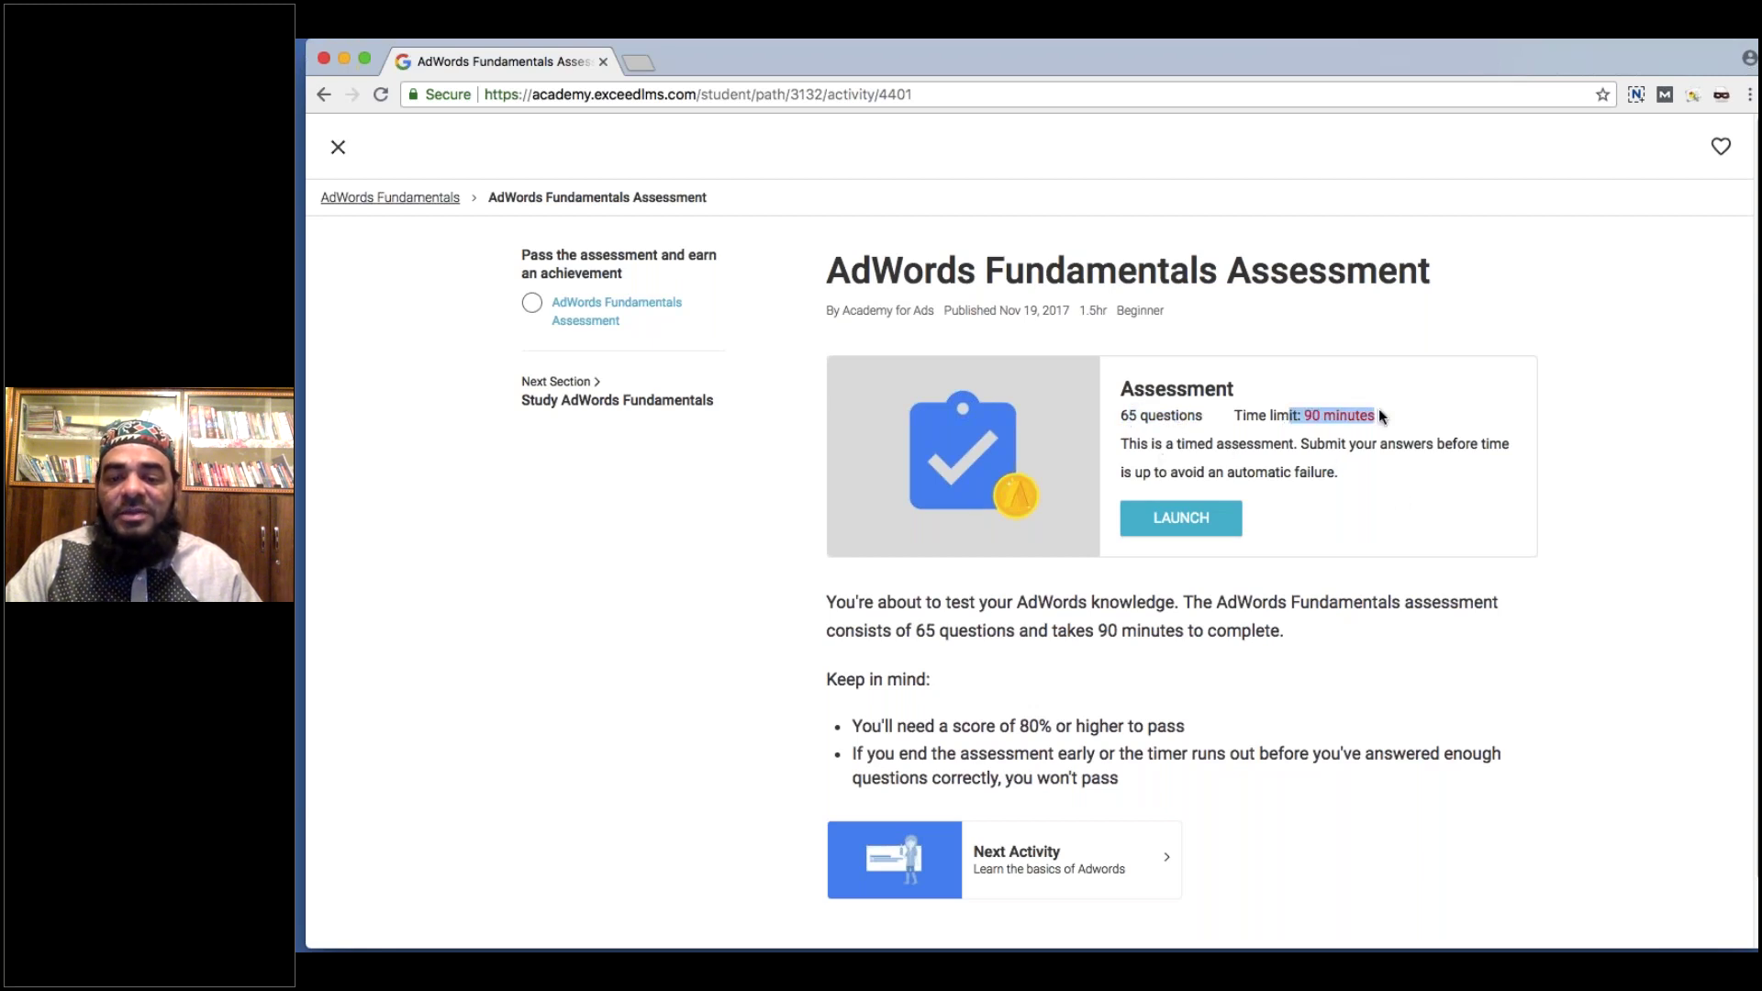
{"action": "left_click", "coordinate": [1026, 733]}
{"action": "left_click_drag", "start_coordinate": [1021, 727], "coordinate": [1048, 730]}
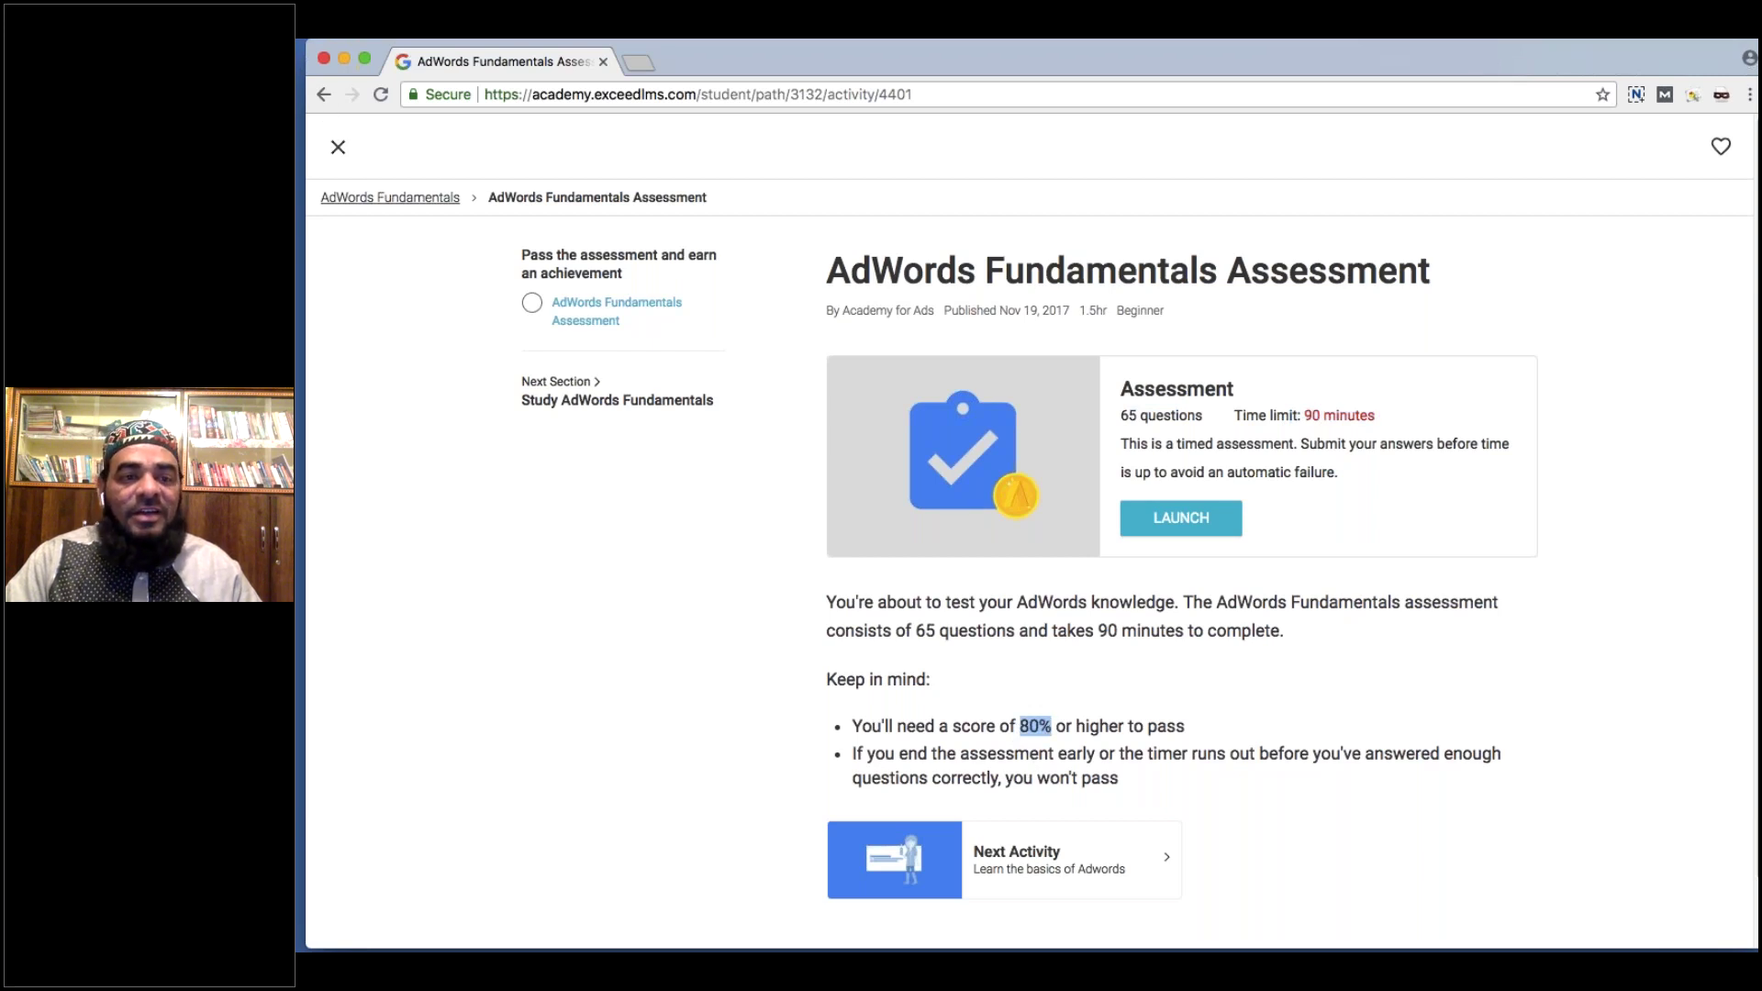
{"action": "left_click", "coordinate": [335, 147]}
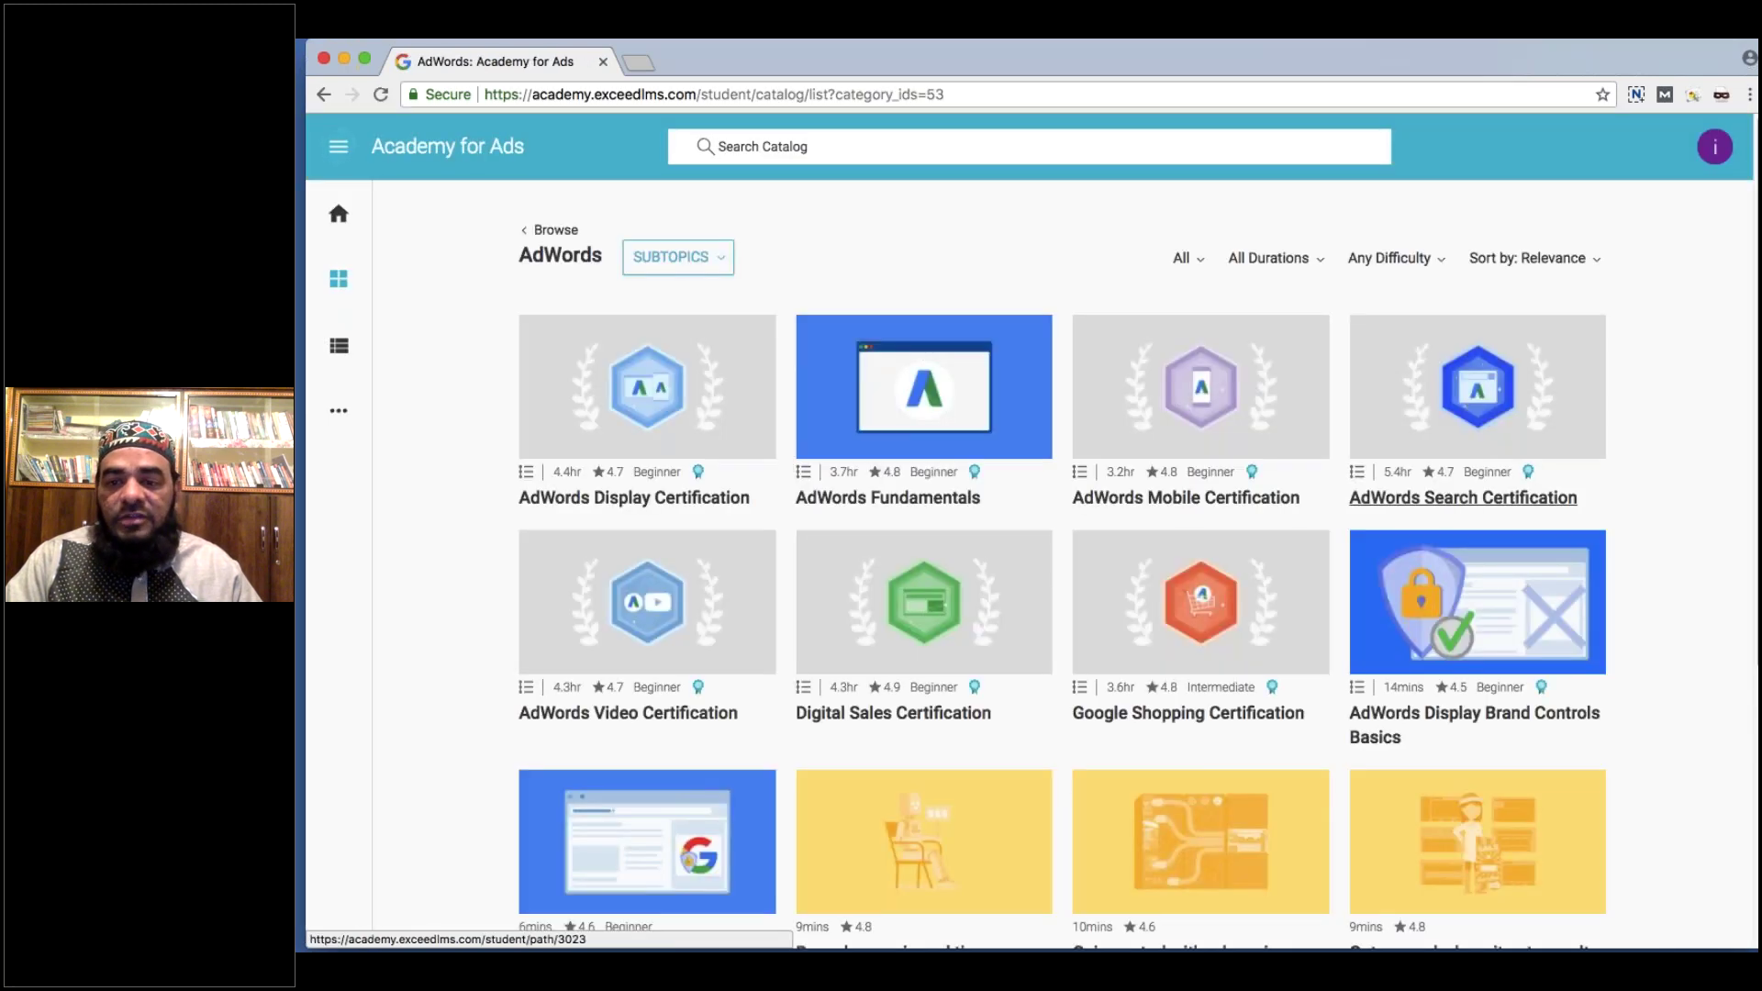
Check the AdWords Search Certification prerequisites, then reopen the Fundamentals Assessment from its course page.
{"action": "left_click", "coordinate": [1461, 497]}
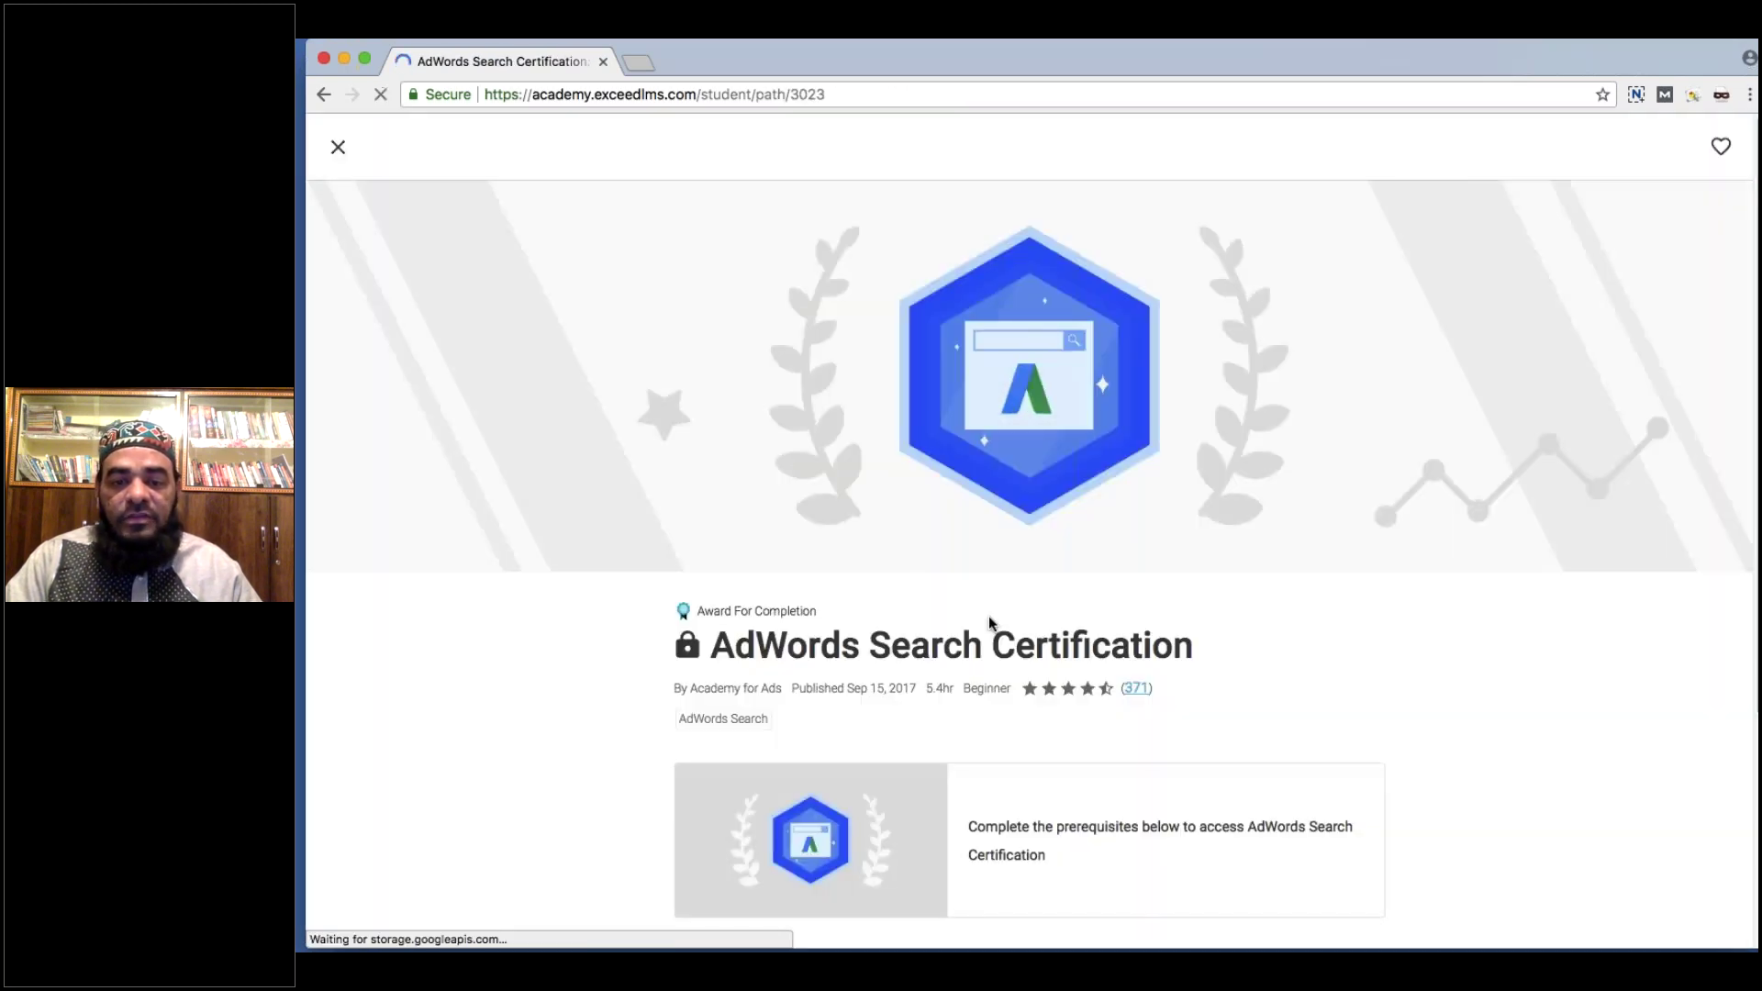
{"action": "scroll", "coordinate": [996, 640], "scroll_direction": "down", "scroll_amount": 3}
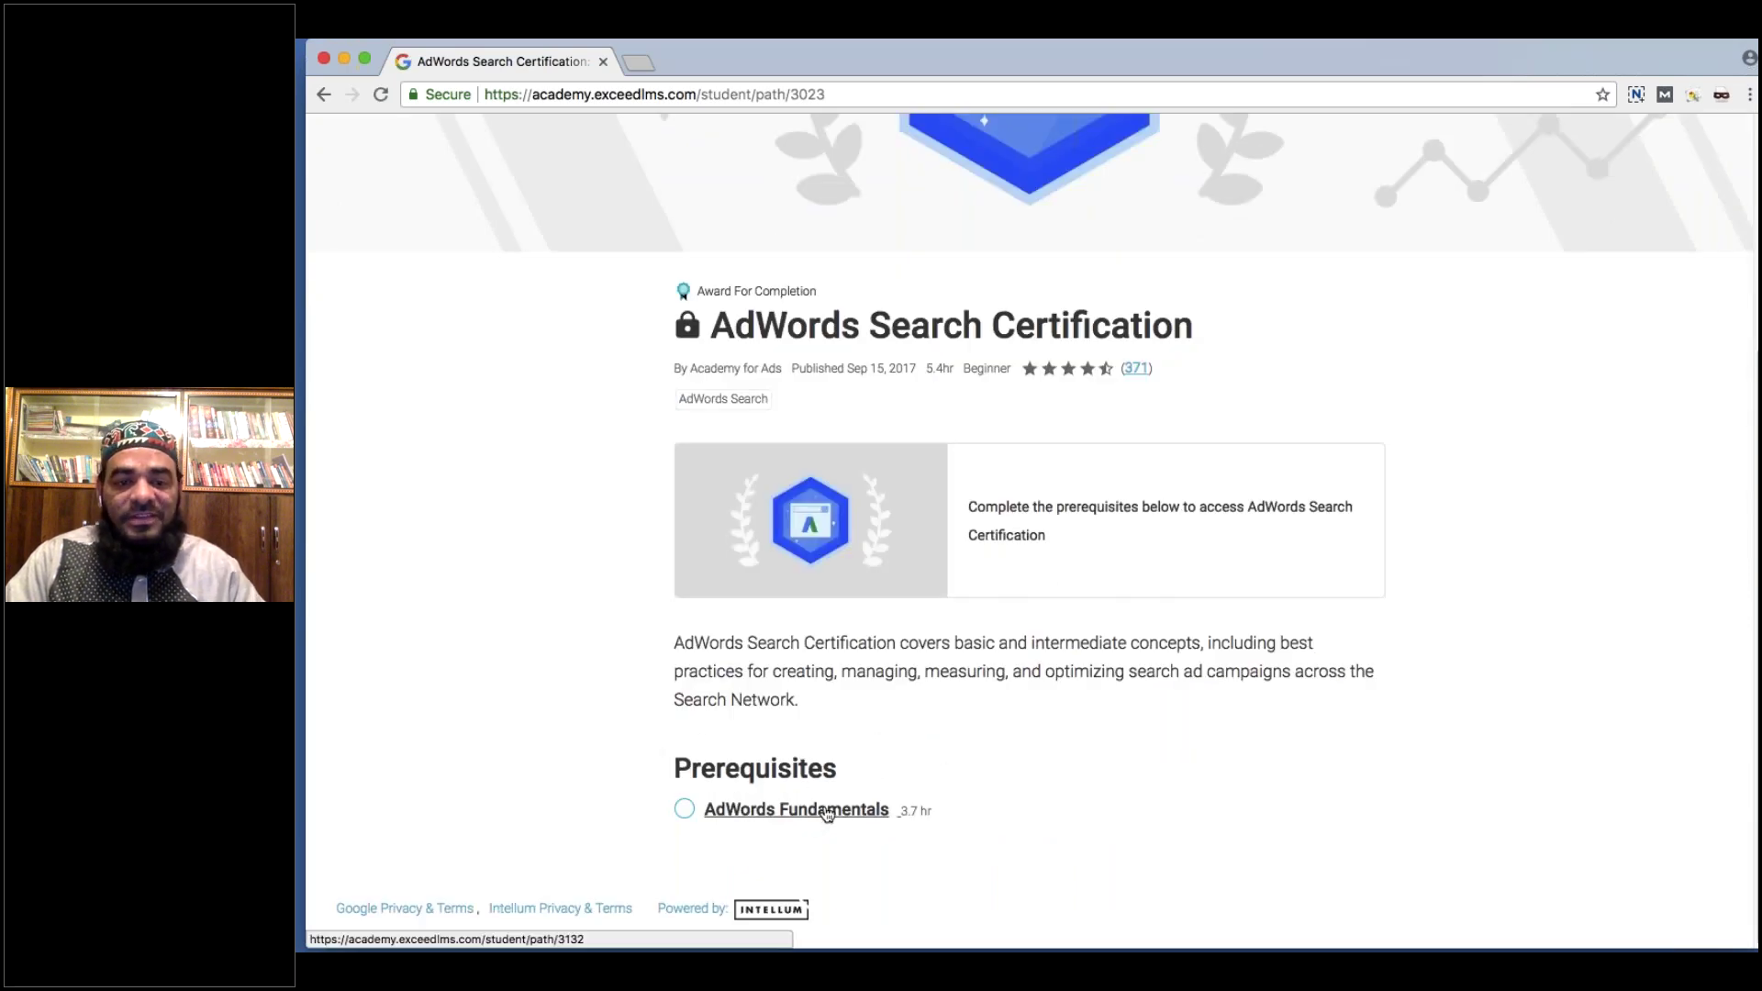
{"action": "left_click", "coordinate": [324, 94]}
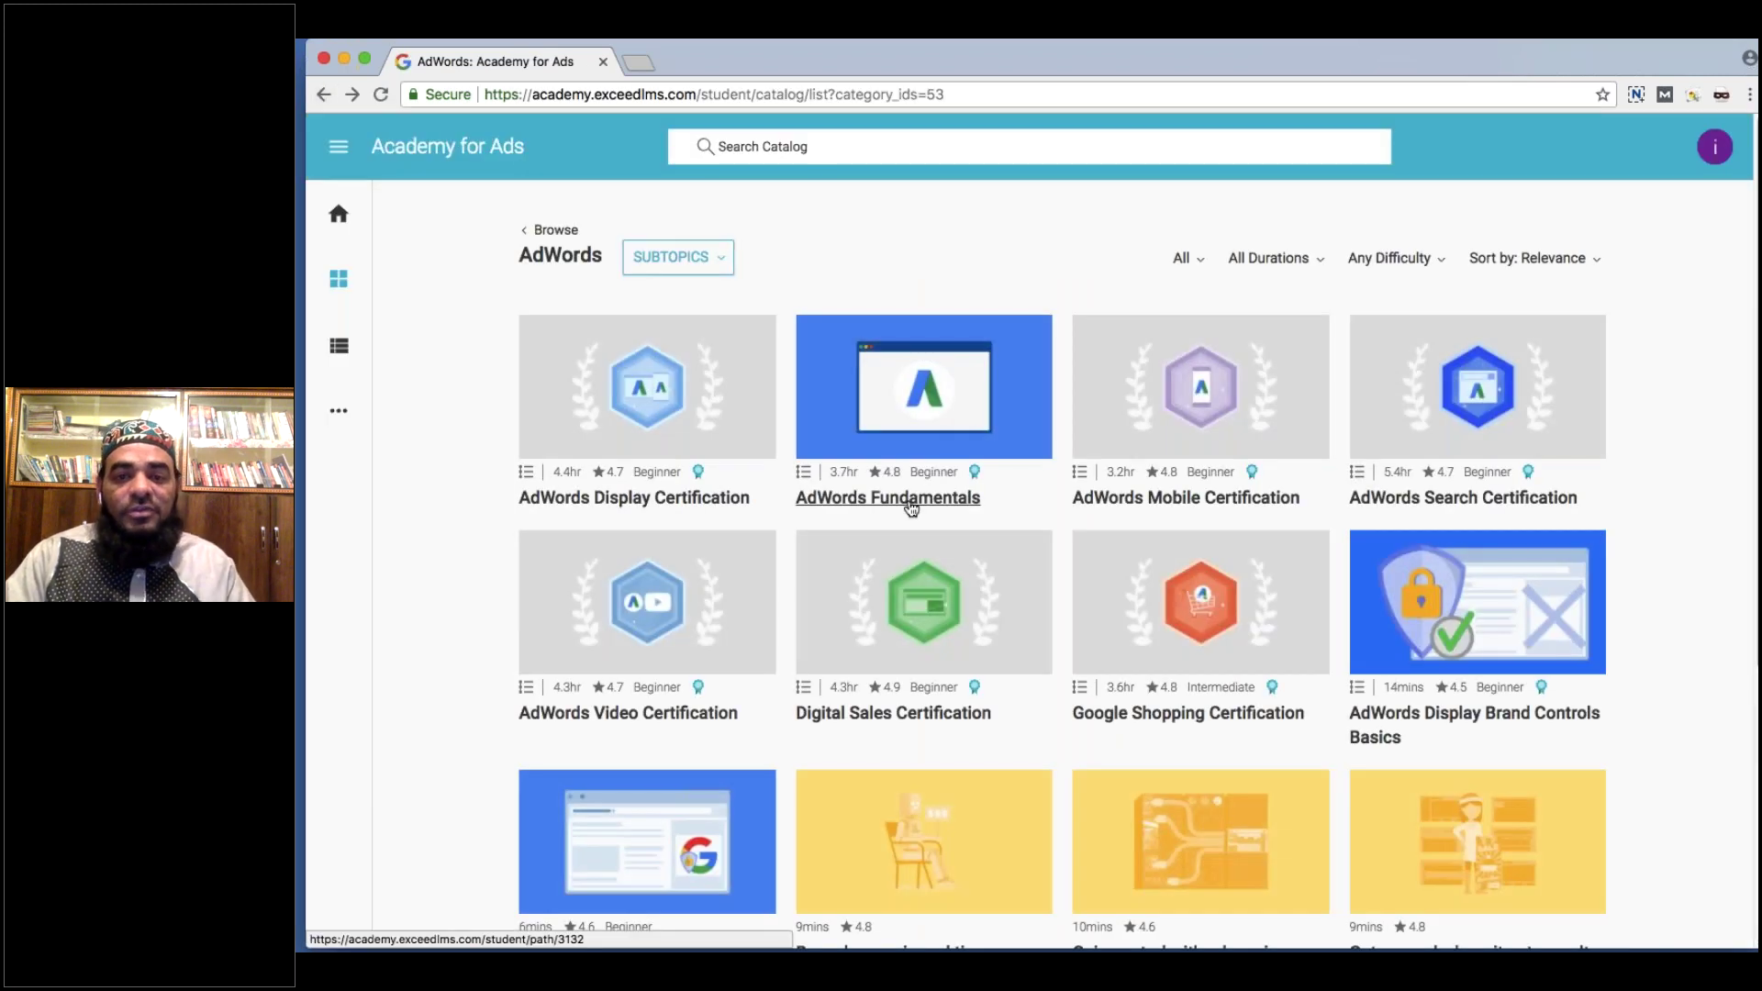
{"action": "left_click", "coordinate": [910, 504]}
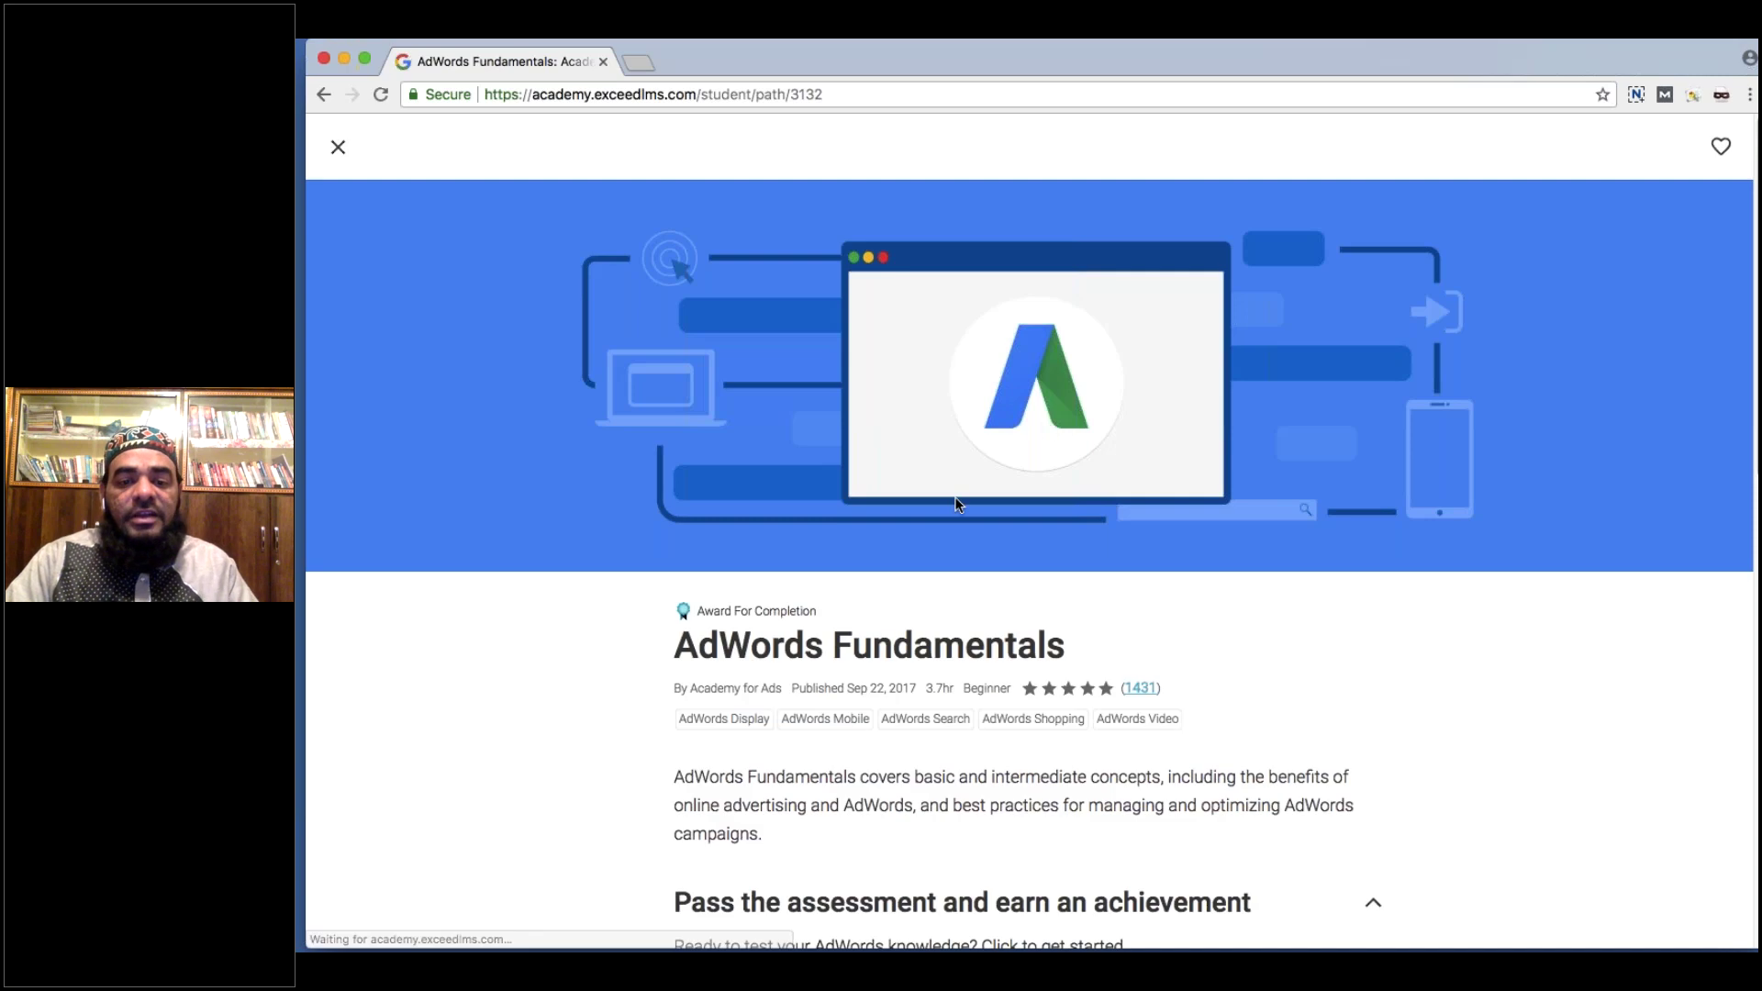
{"action": "scroll", "coordinate": [960, 490], "scroll_direction": "down", "scroll_amount": 1}
{"action": "scroll", "coordinate": [959, 490], "scroll_direction": "down", "scroll_amount": 5}
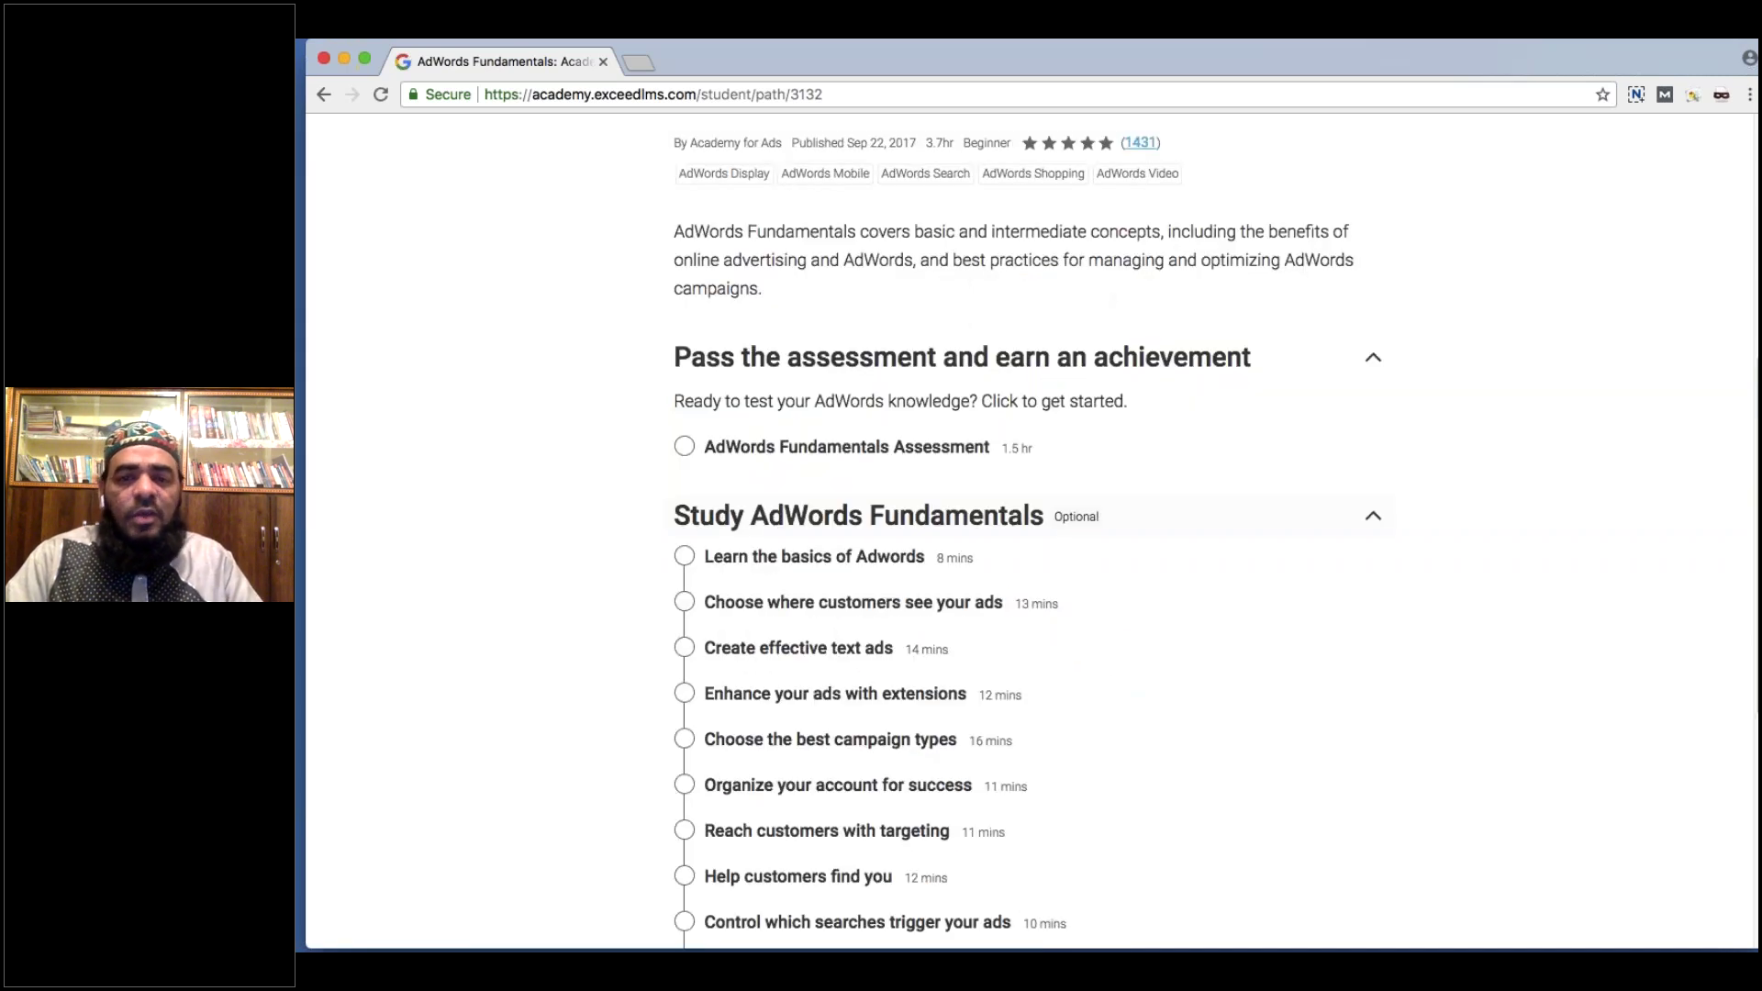
{"action": "left_click", "coordinate": [921, 452]}
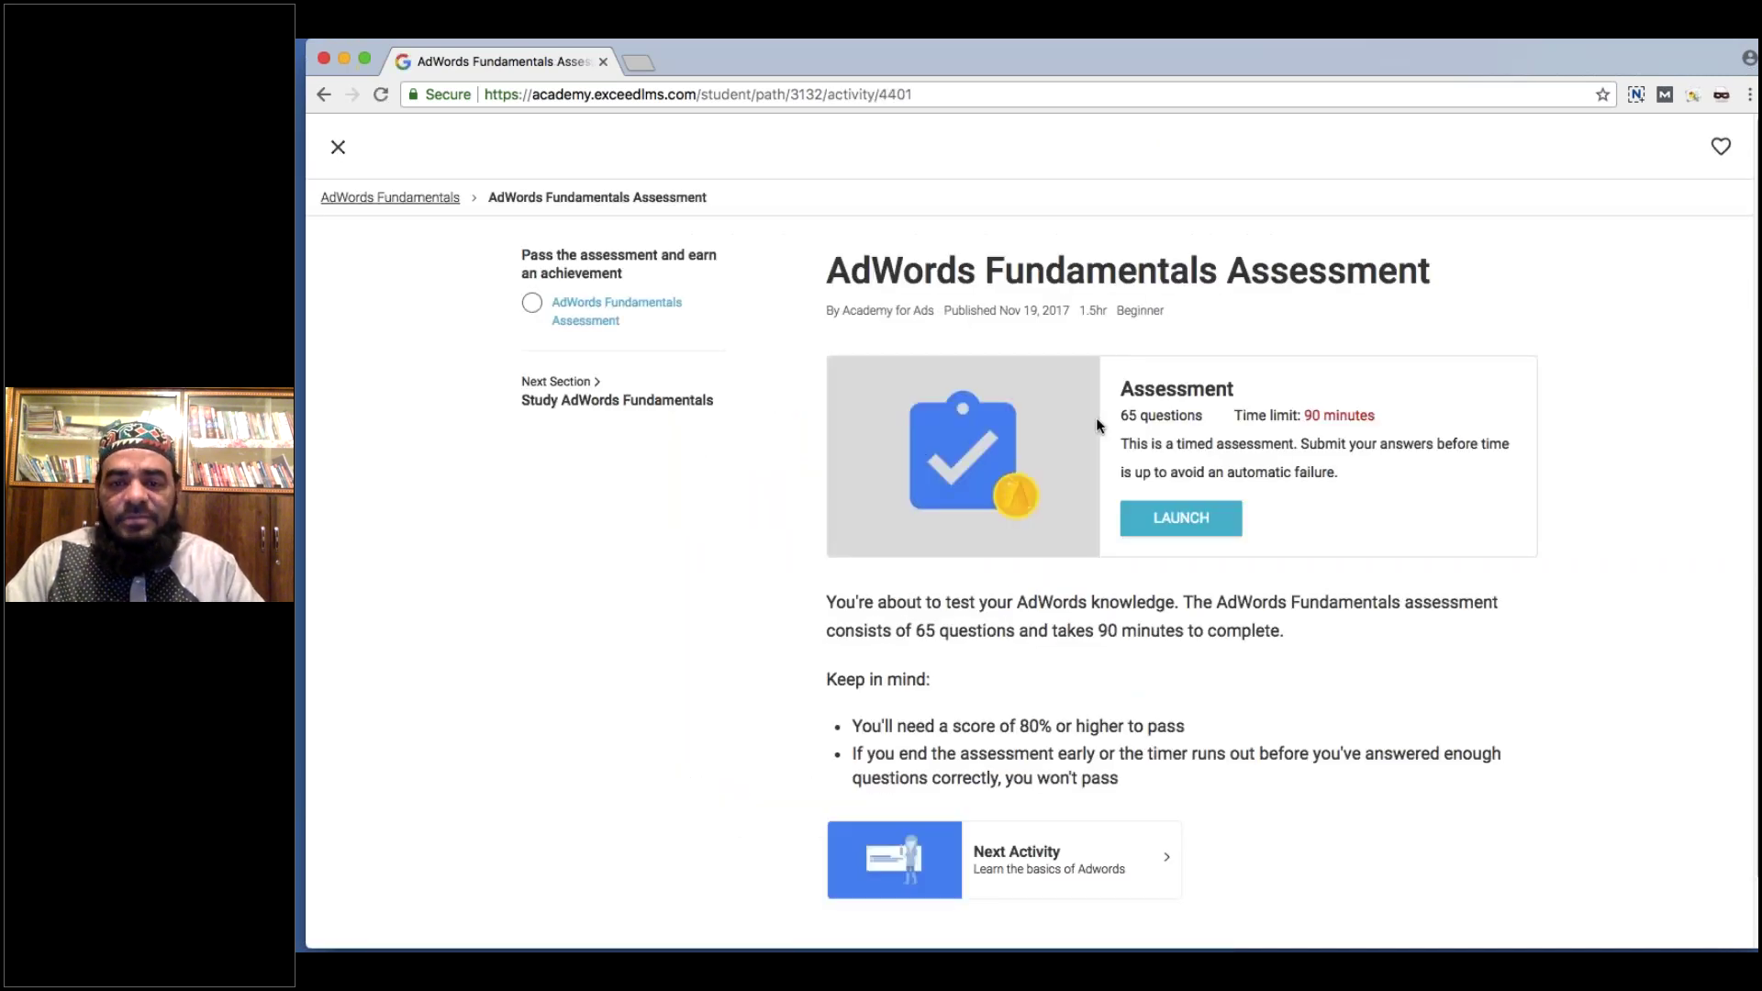
Start the timed assessment, answer question 1 with Shopping ads, and submit question 2.
{"action": "left_click", "coordinate": [1182, 518]}
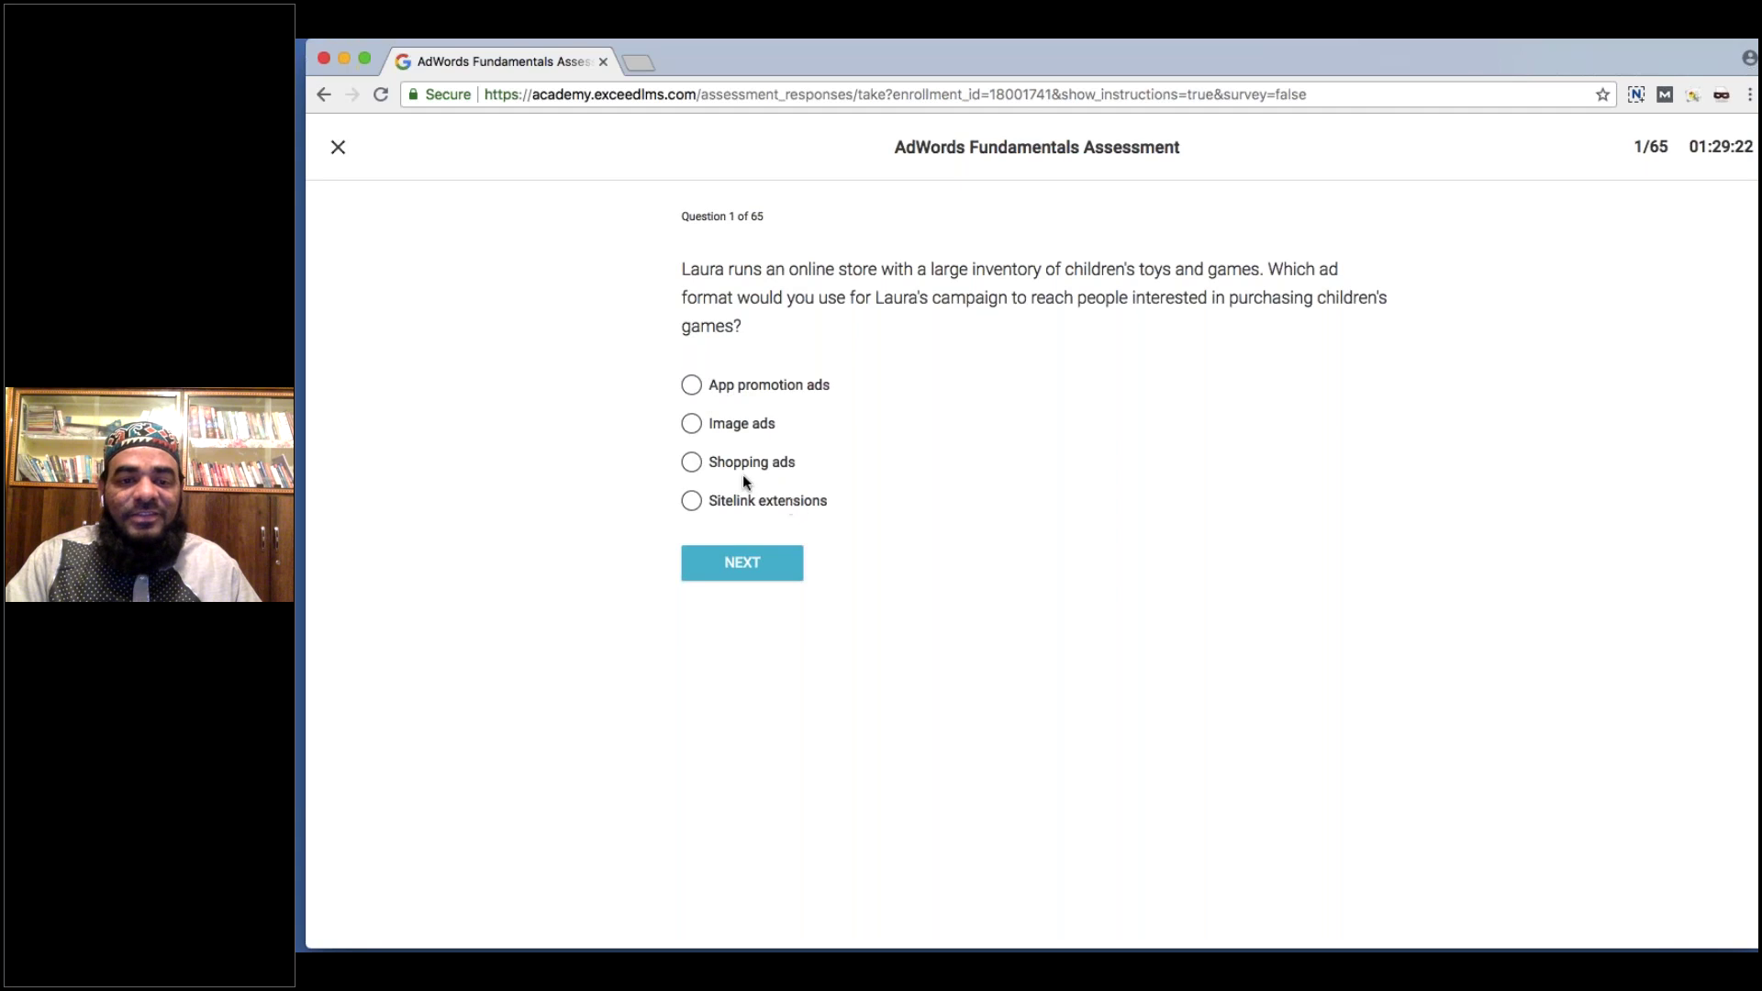
{"action": "left_click", "coordinate": [691, 461]}
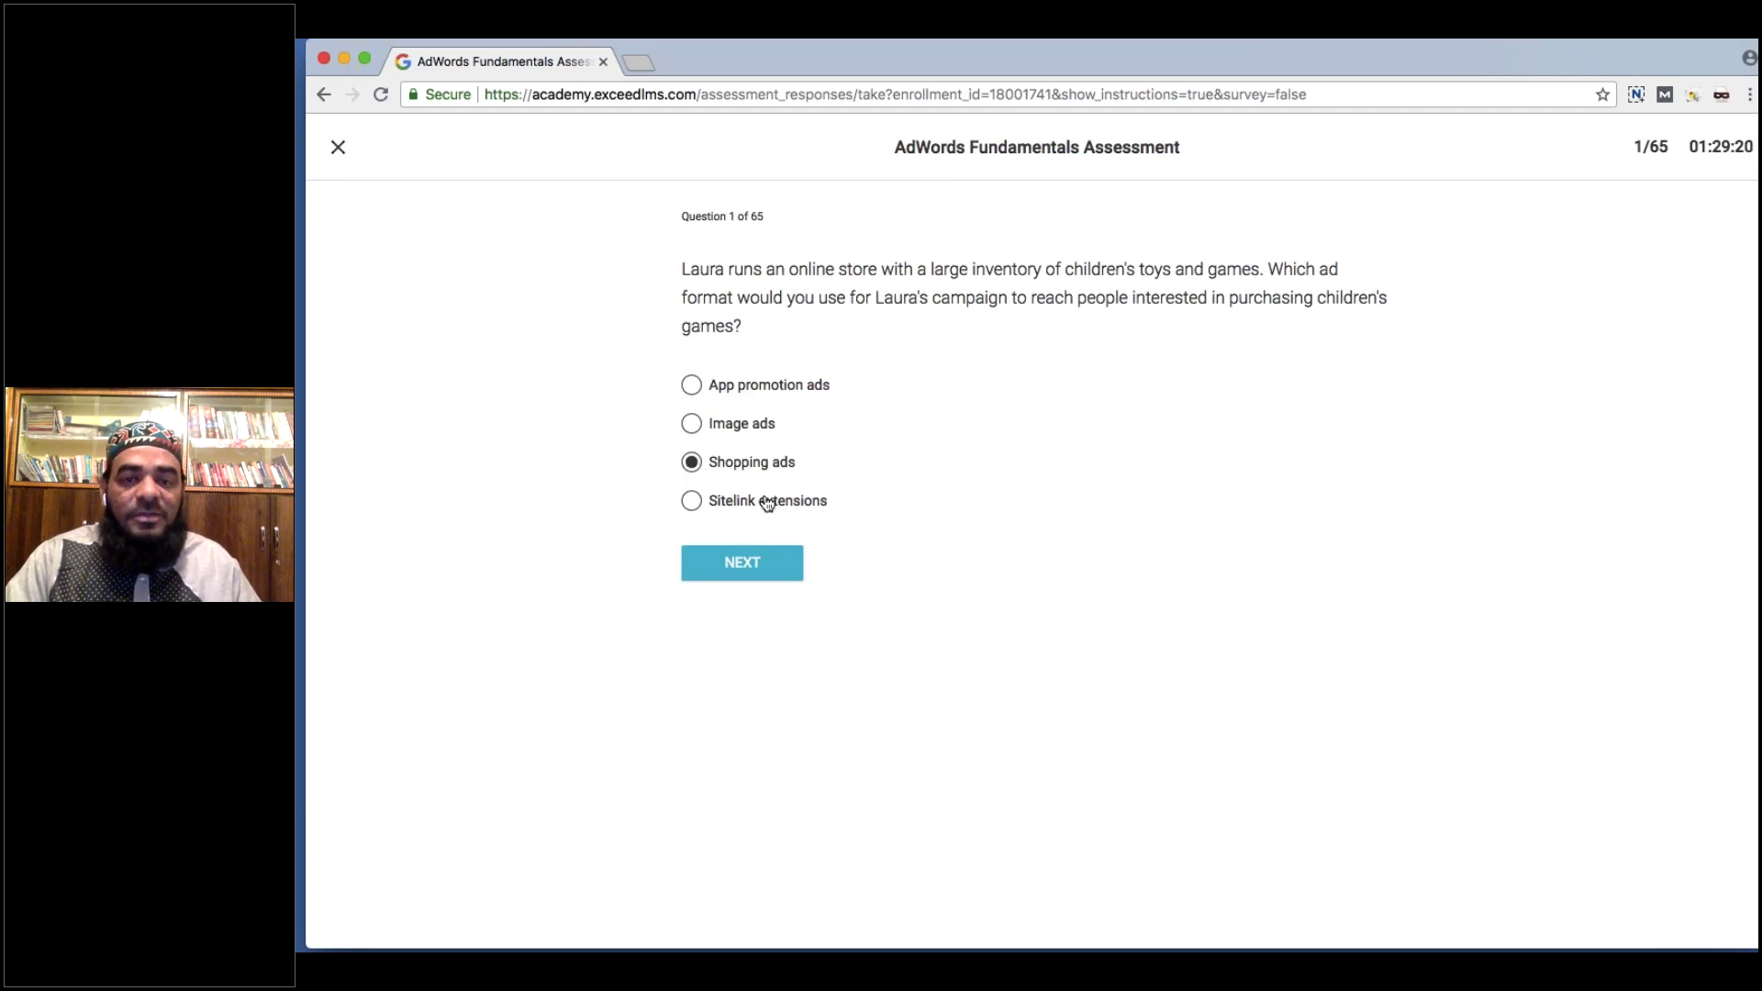
{"action": "left_click", "coordinate": [752, 571]}
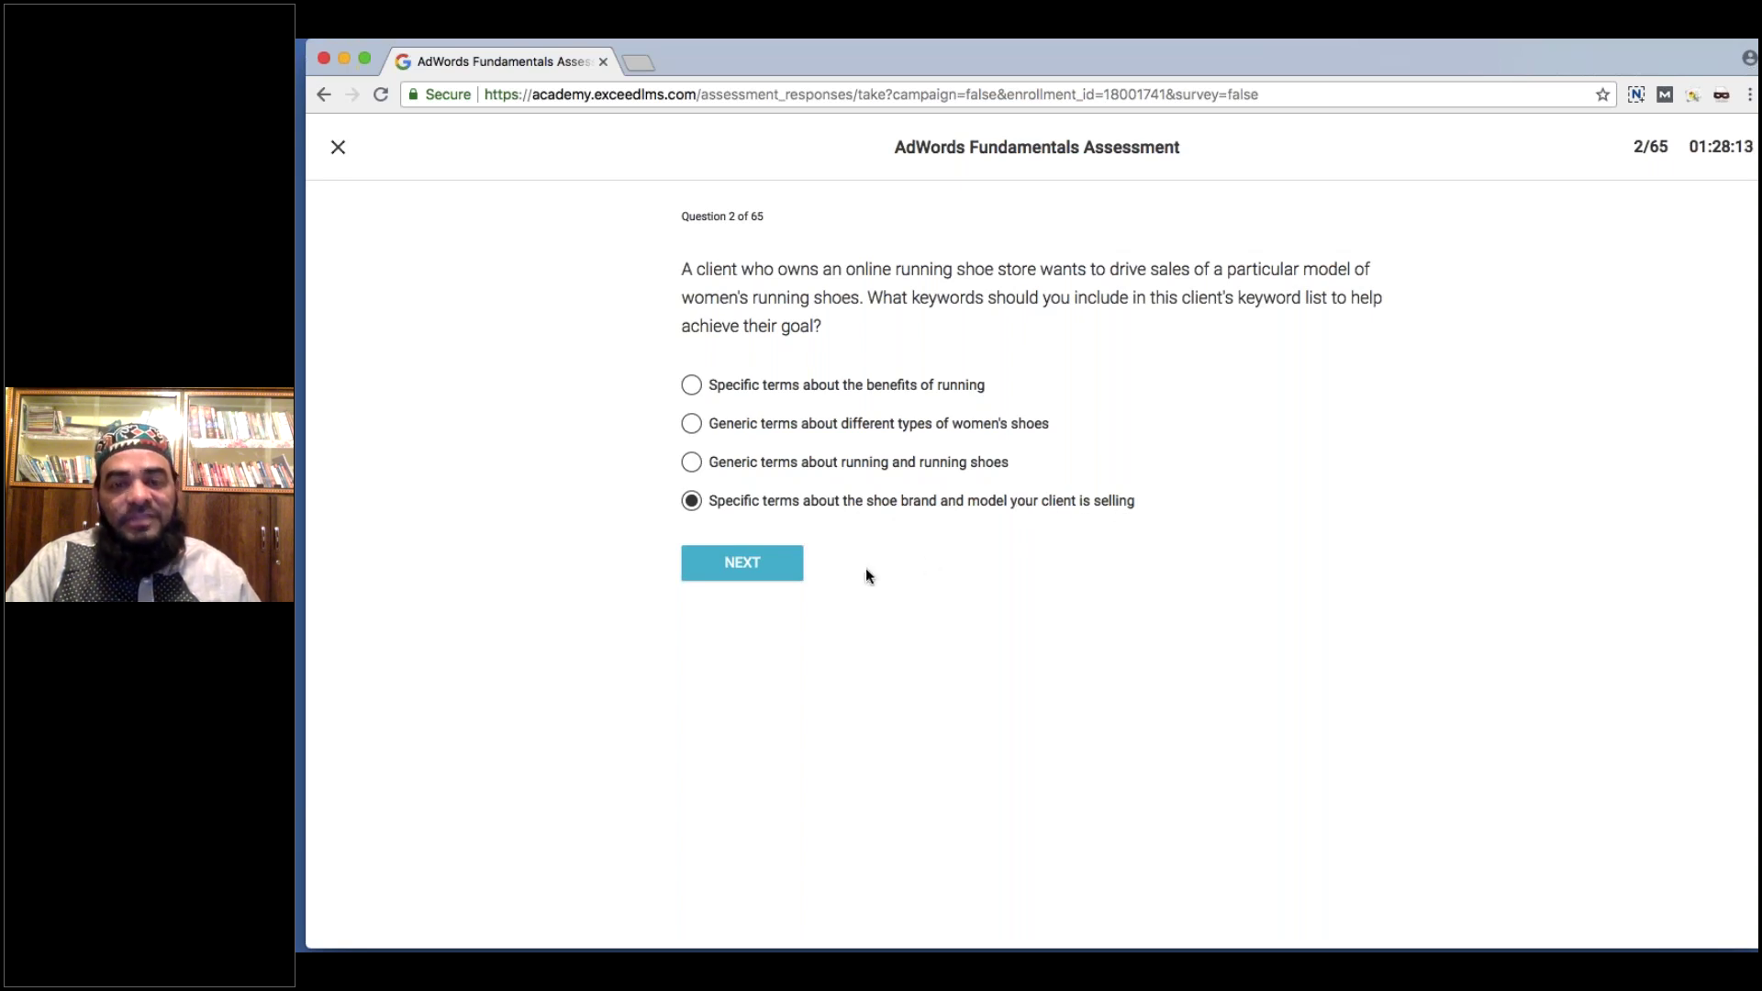
{"action": "left_click", "coordinate": [755, 563]}
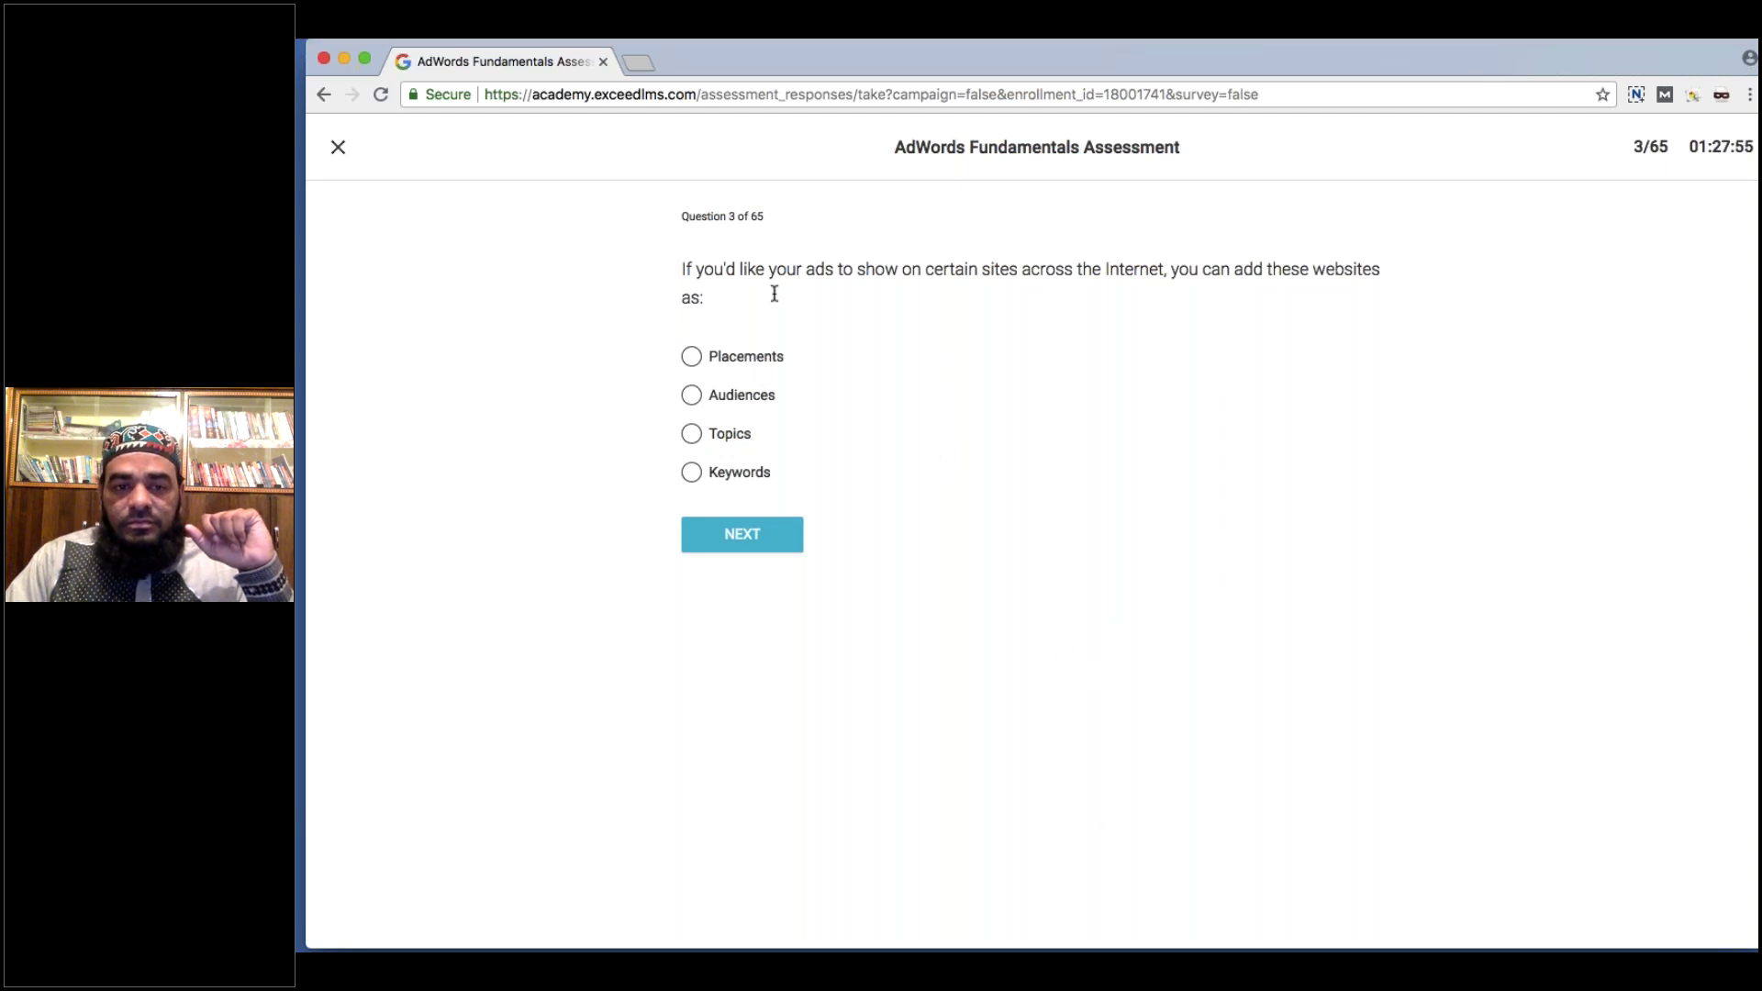
Answer Placements, Cost-per-acquisition (CPA), and 'they interact with her website' for questions 3–5.
{"action": "left_click", "coordinate": [691, 357]}
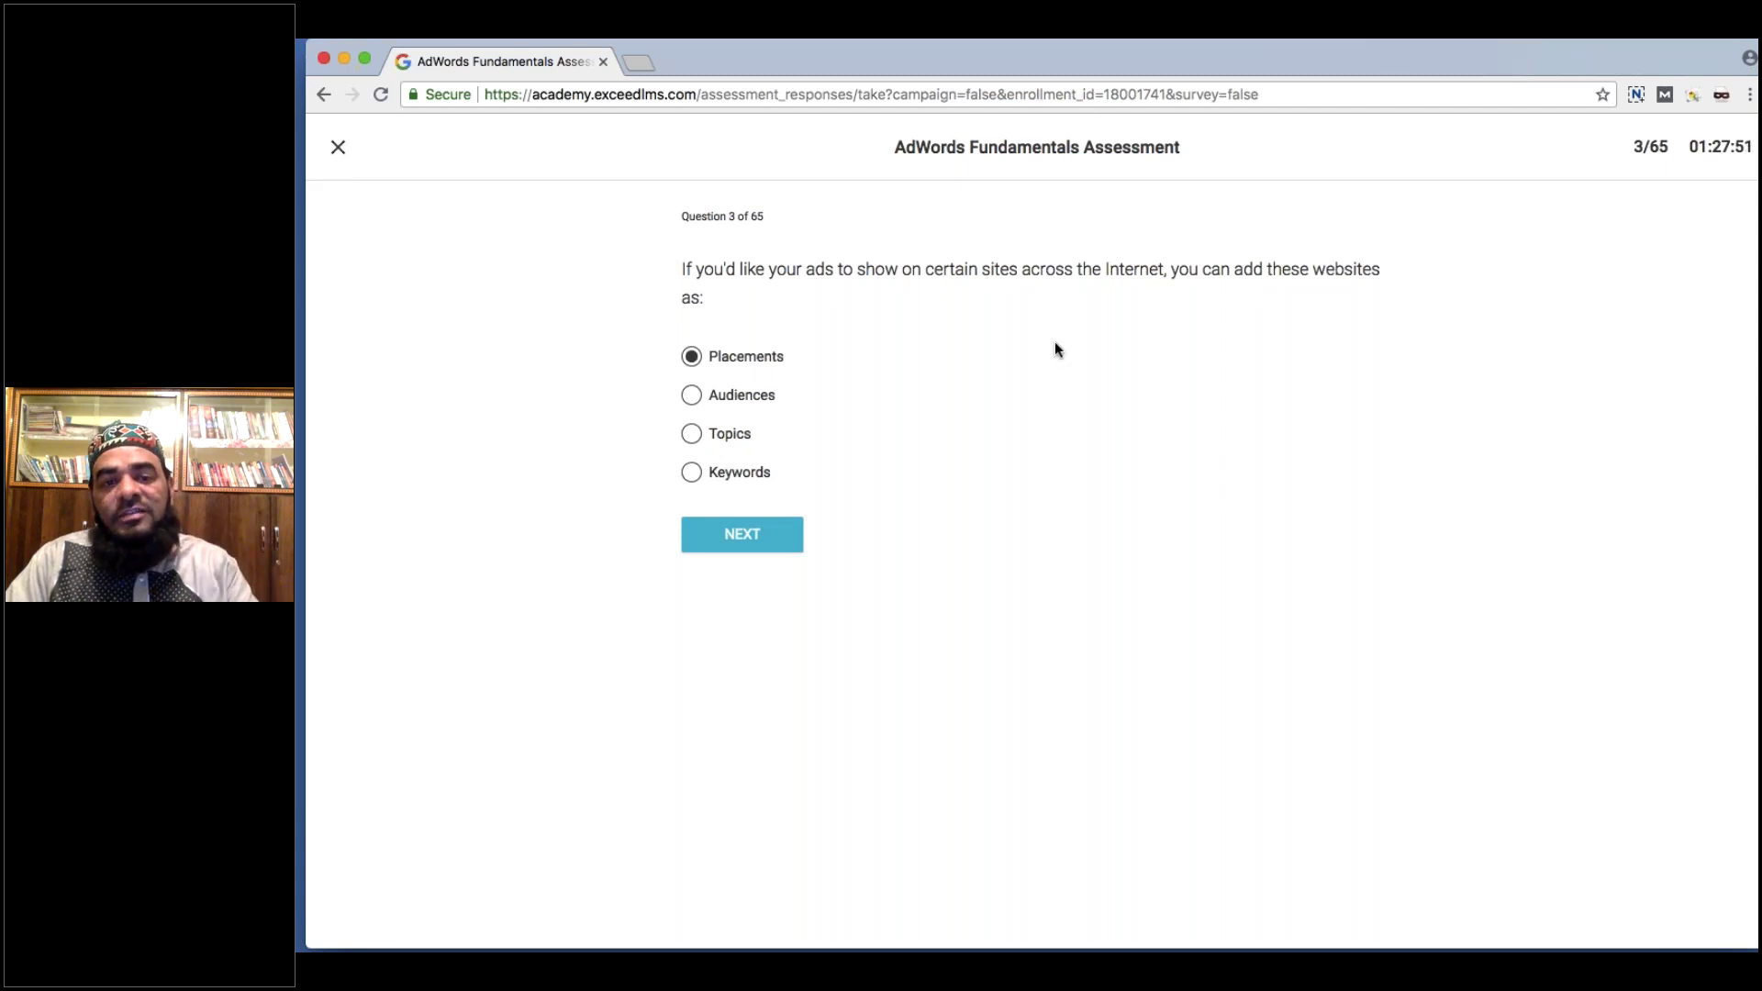
{"action": "left_click", "coordinate": [719, 534]}
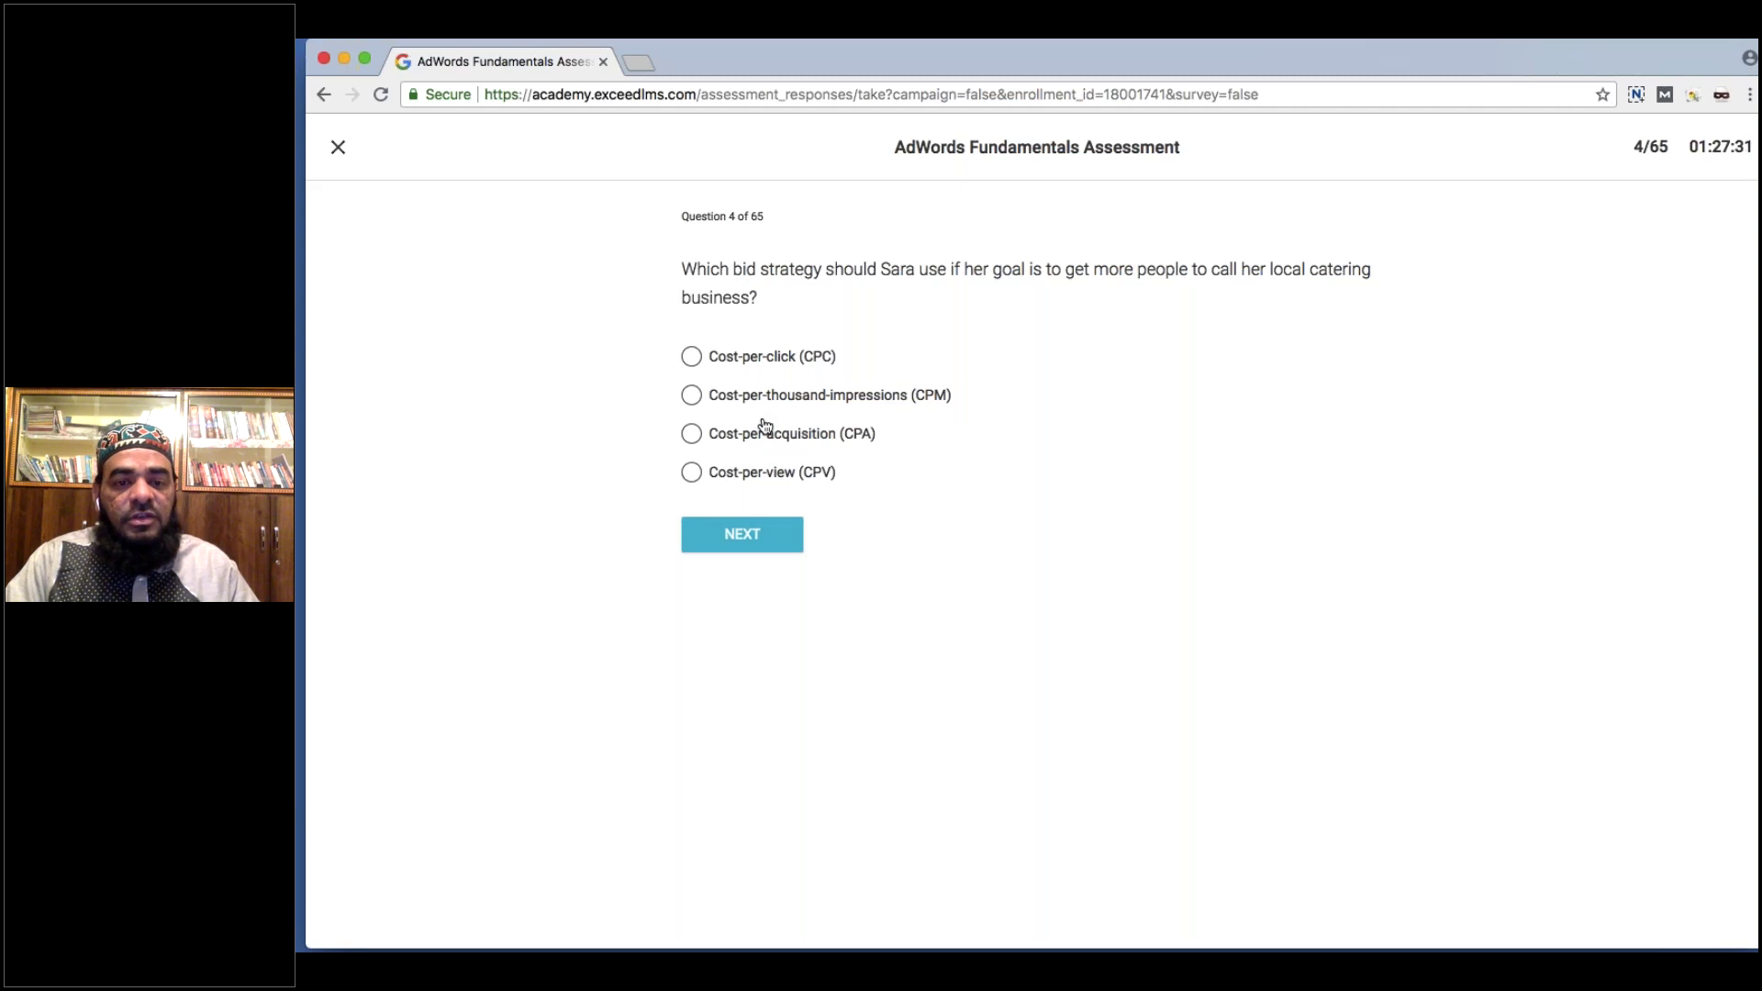
{"action": "left_click", "coordinate": [734, 435]}
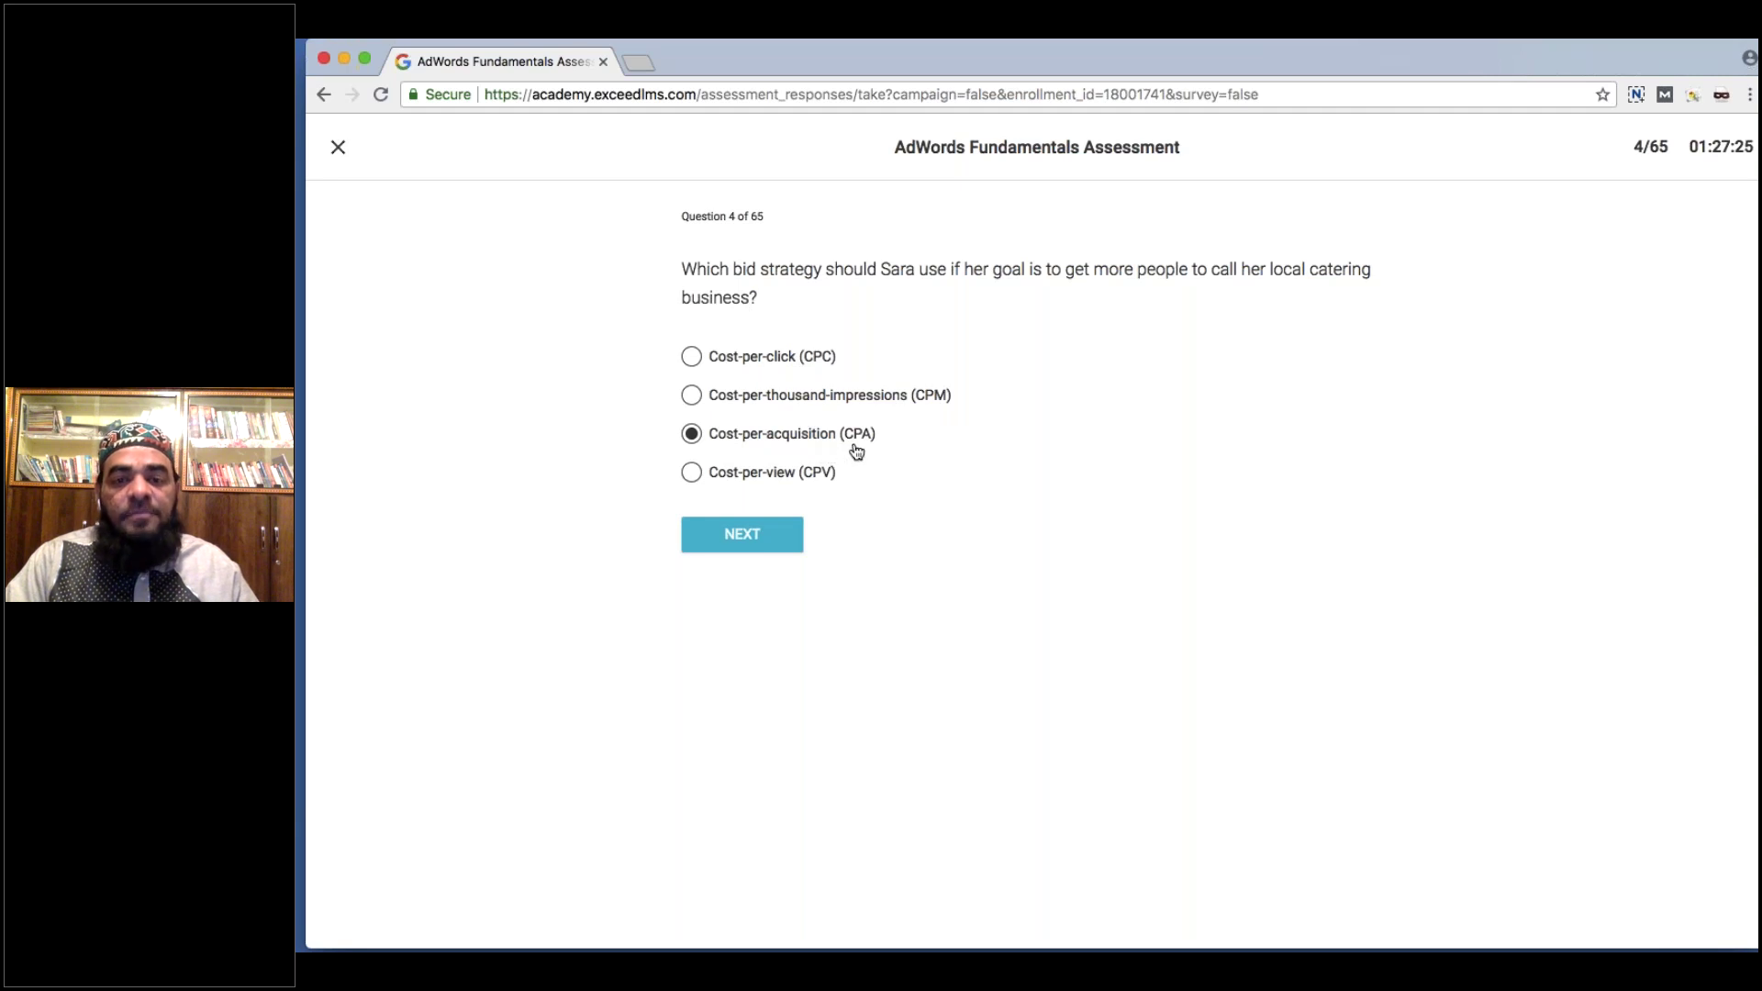
{"action": "left_click", "coordinate": [771, 535]}
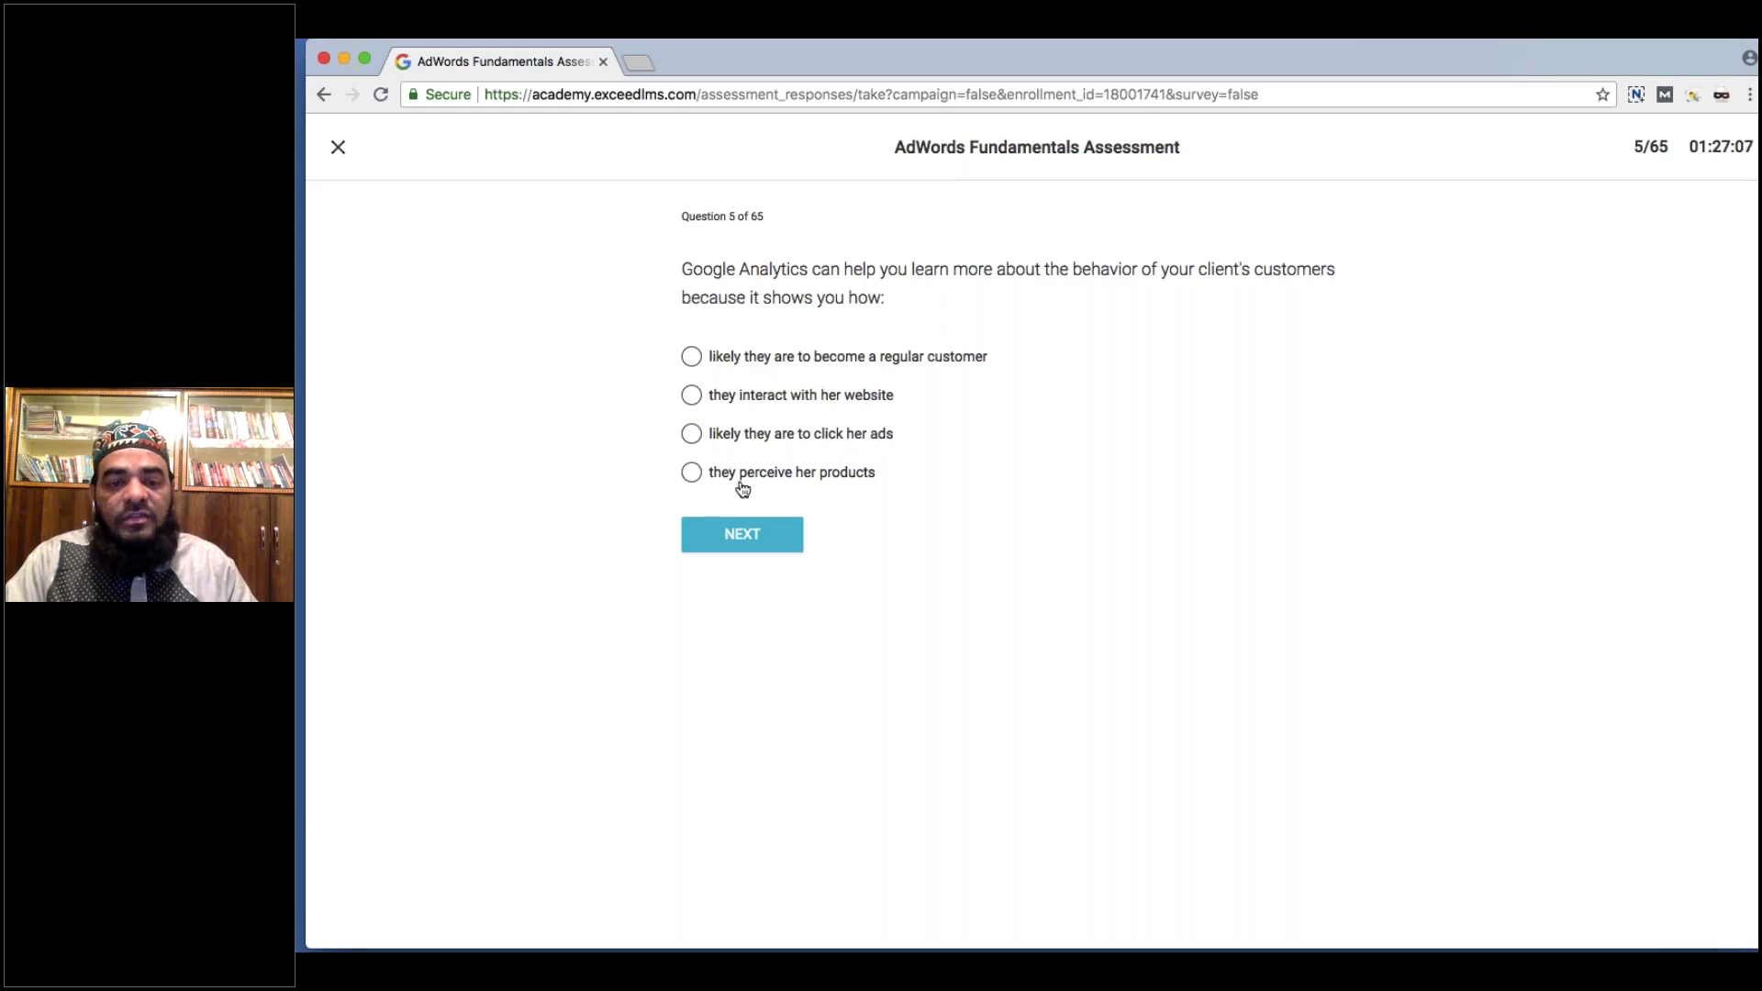
{"action": "left_click", "coordinate": [690, 395]}
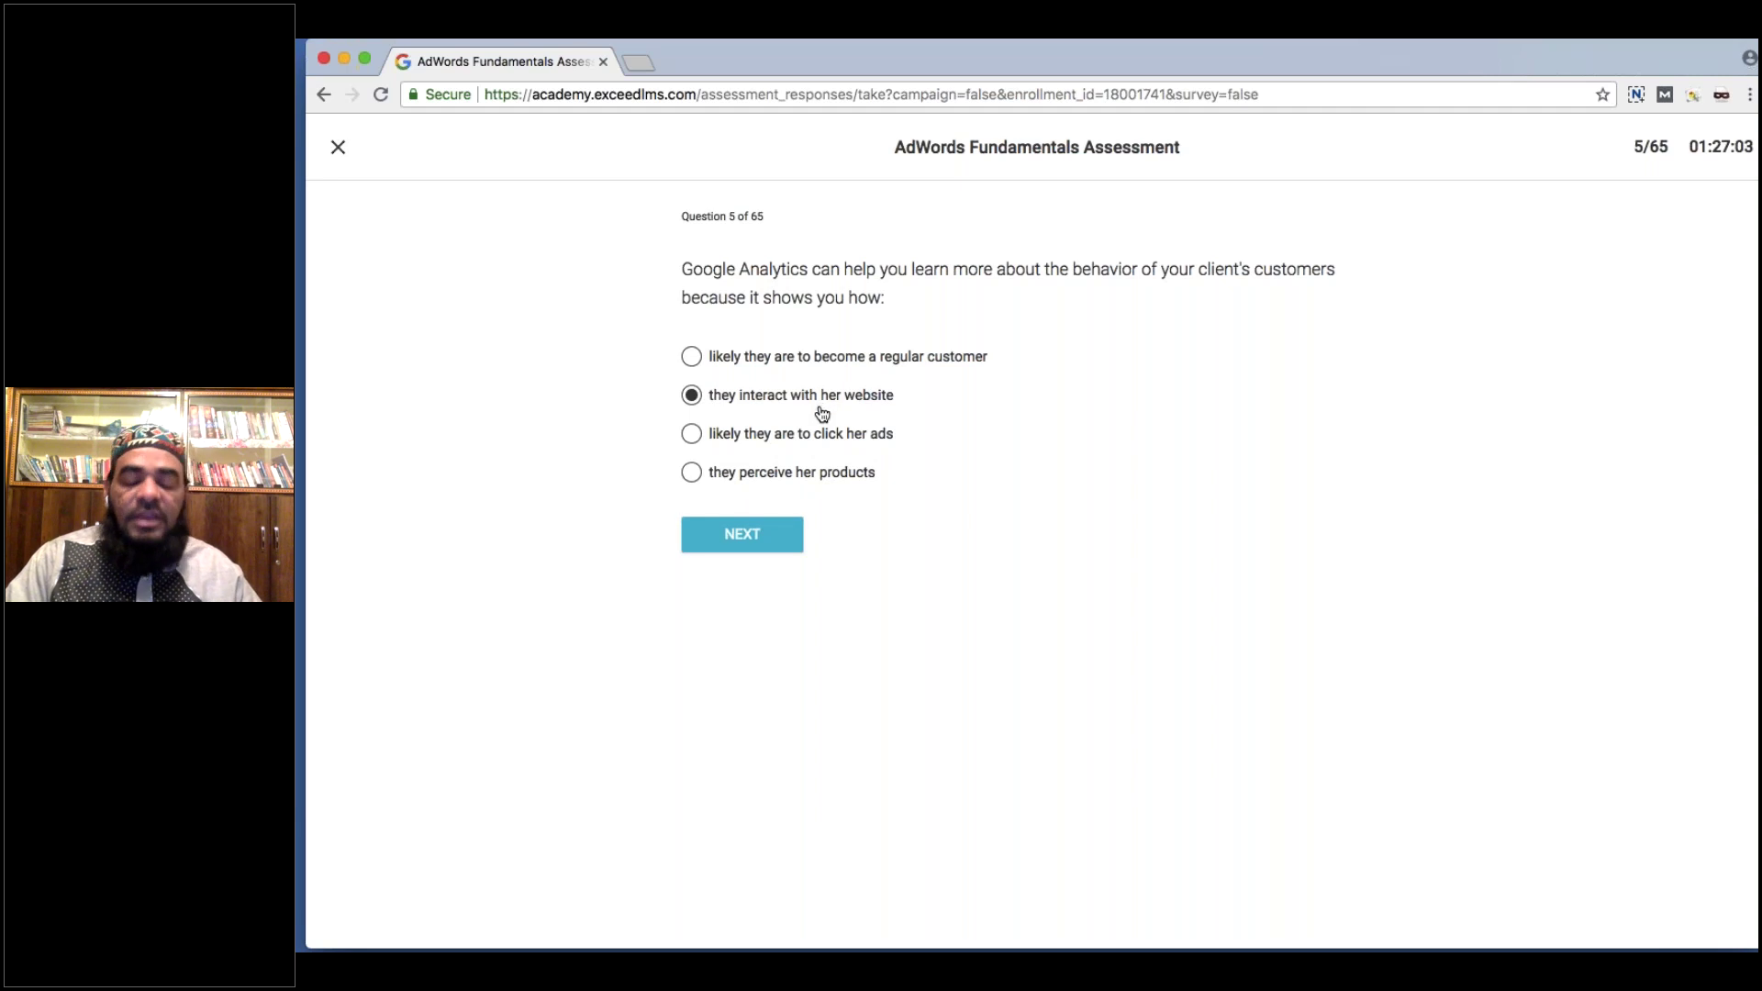
{"action": "left_click", "coordinate": [744, 537]}
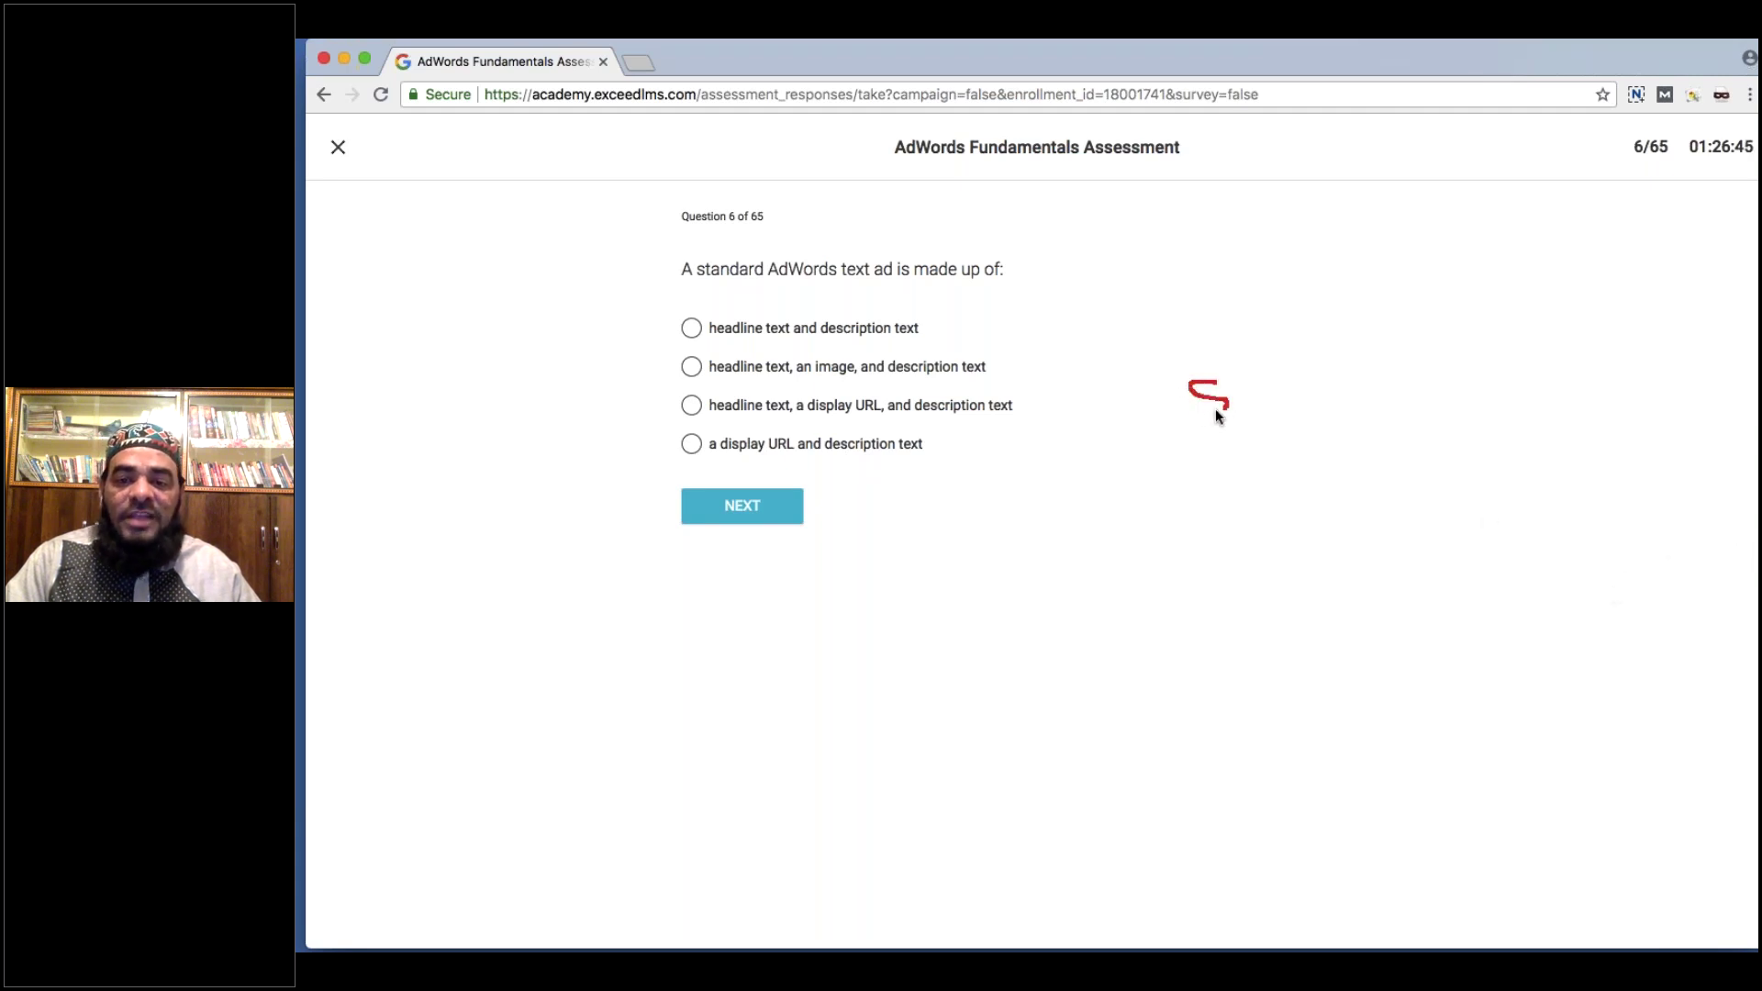
Sketch and clear red Std/Exp notes, then submit 'headline text, a display URL, and description text'.
{"action": "left_click_drag", "start_coordinate": [1238, 381], "coordinate": [1241, 410]}
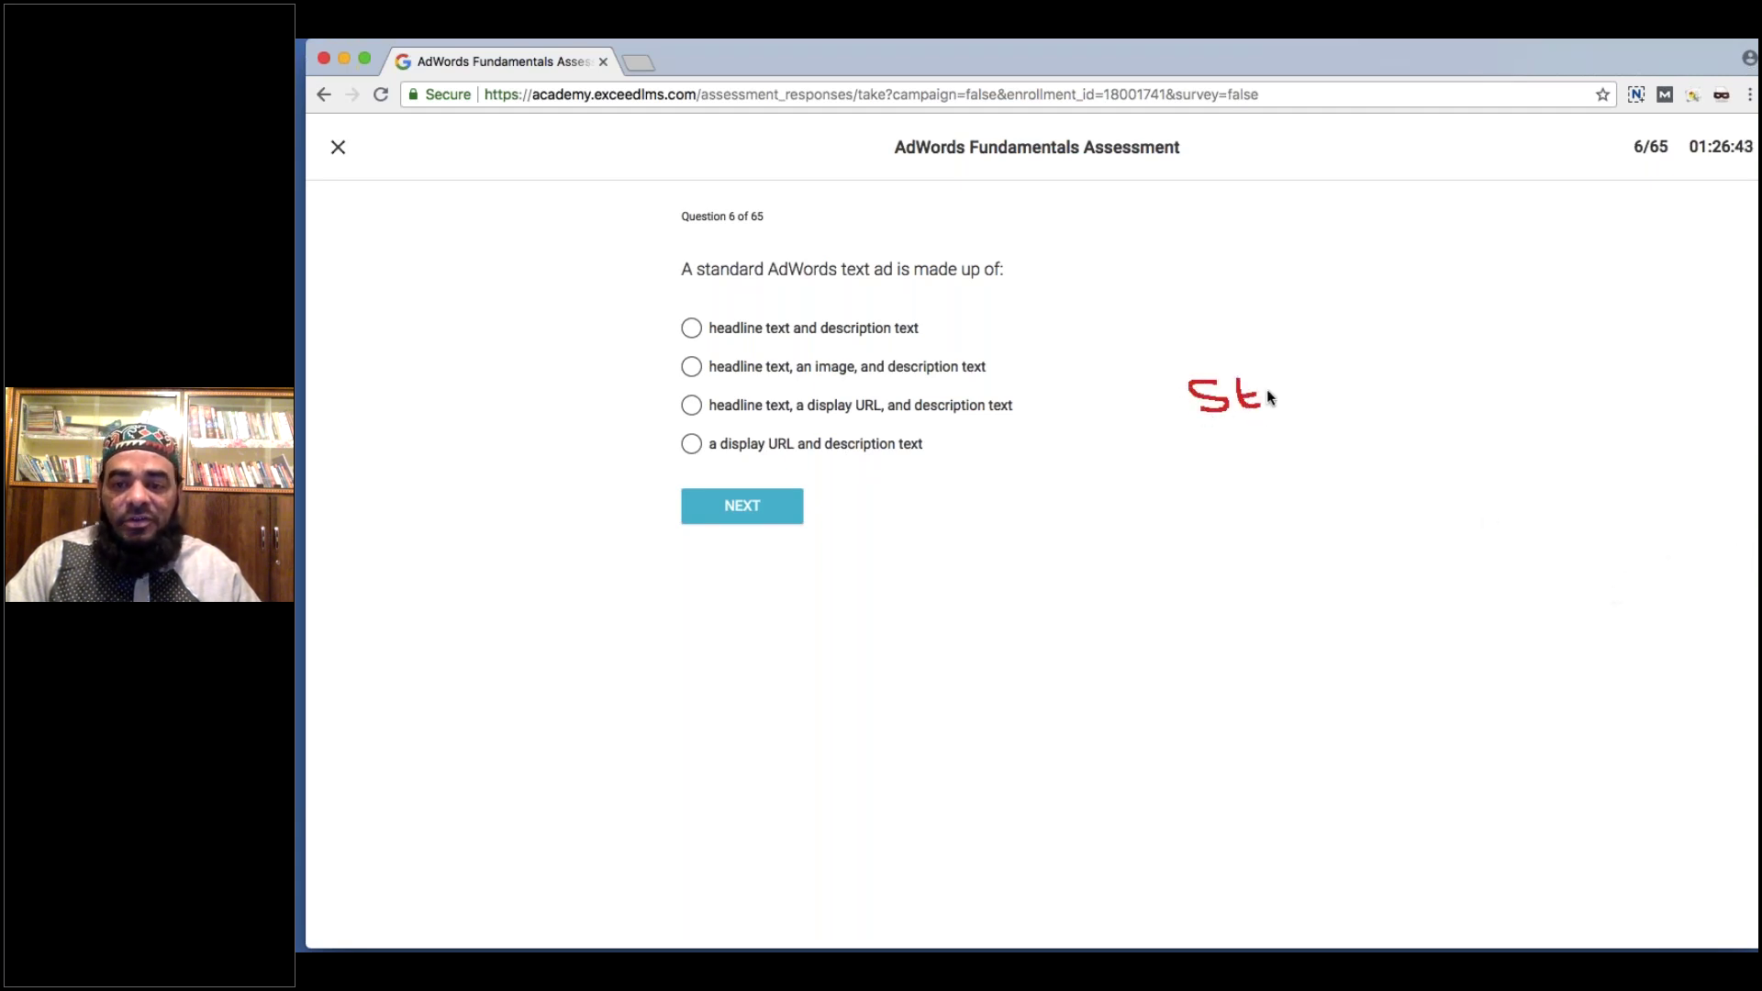
{"action": "left_click_drag", "start_coordinate": [1187, 359], "coordinate": [1235, 351]}
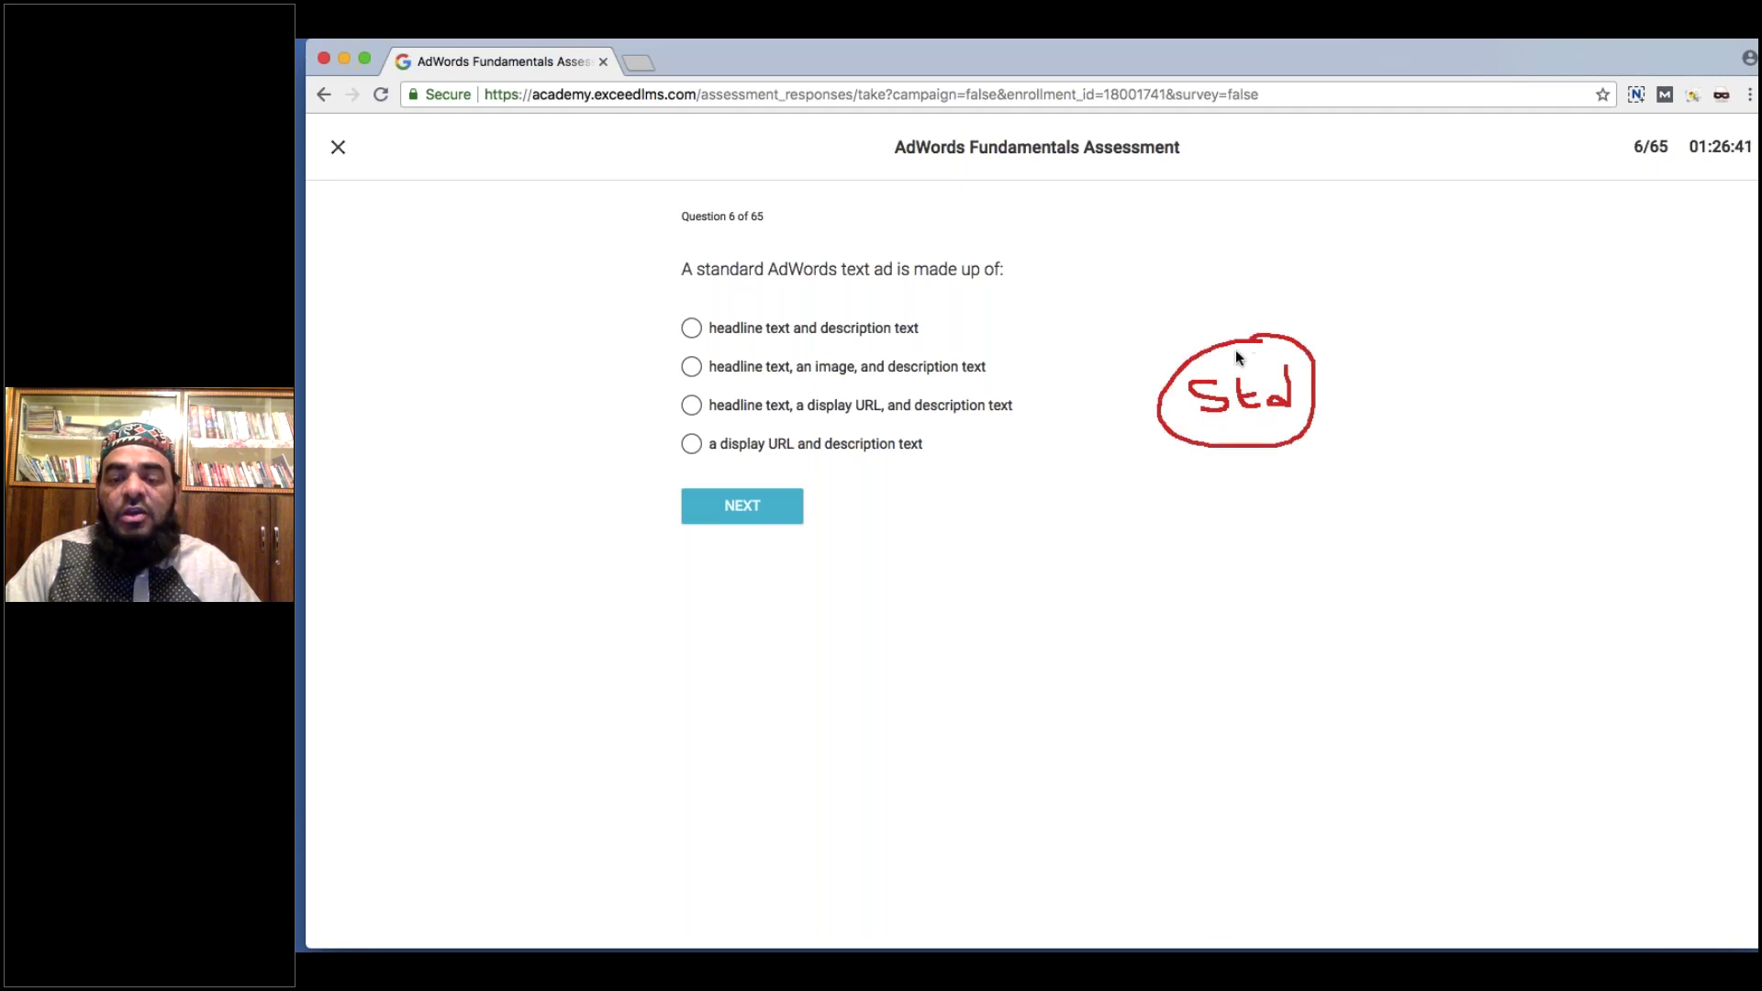
{"action": "mouse_move", "coordinate": [1218, 532]}
{"action": "left_mouse_down"}
{"action": "mouse_move", "coordinate": [1247, 568]}
{"action": "mouse_move", "coordinate": [1220, 567]}
{"action": "mouse_move", "coordinate": [1269, 601]}
{"action": "left_mouse_up"}
{"action": "left_click_drag", "start_coordinate": [1259, 549], "coordinate": [1292, 557]}
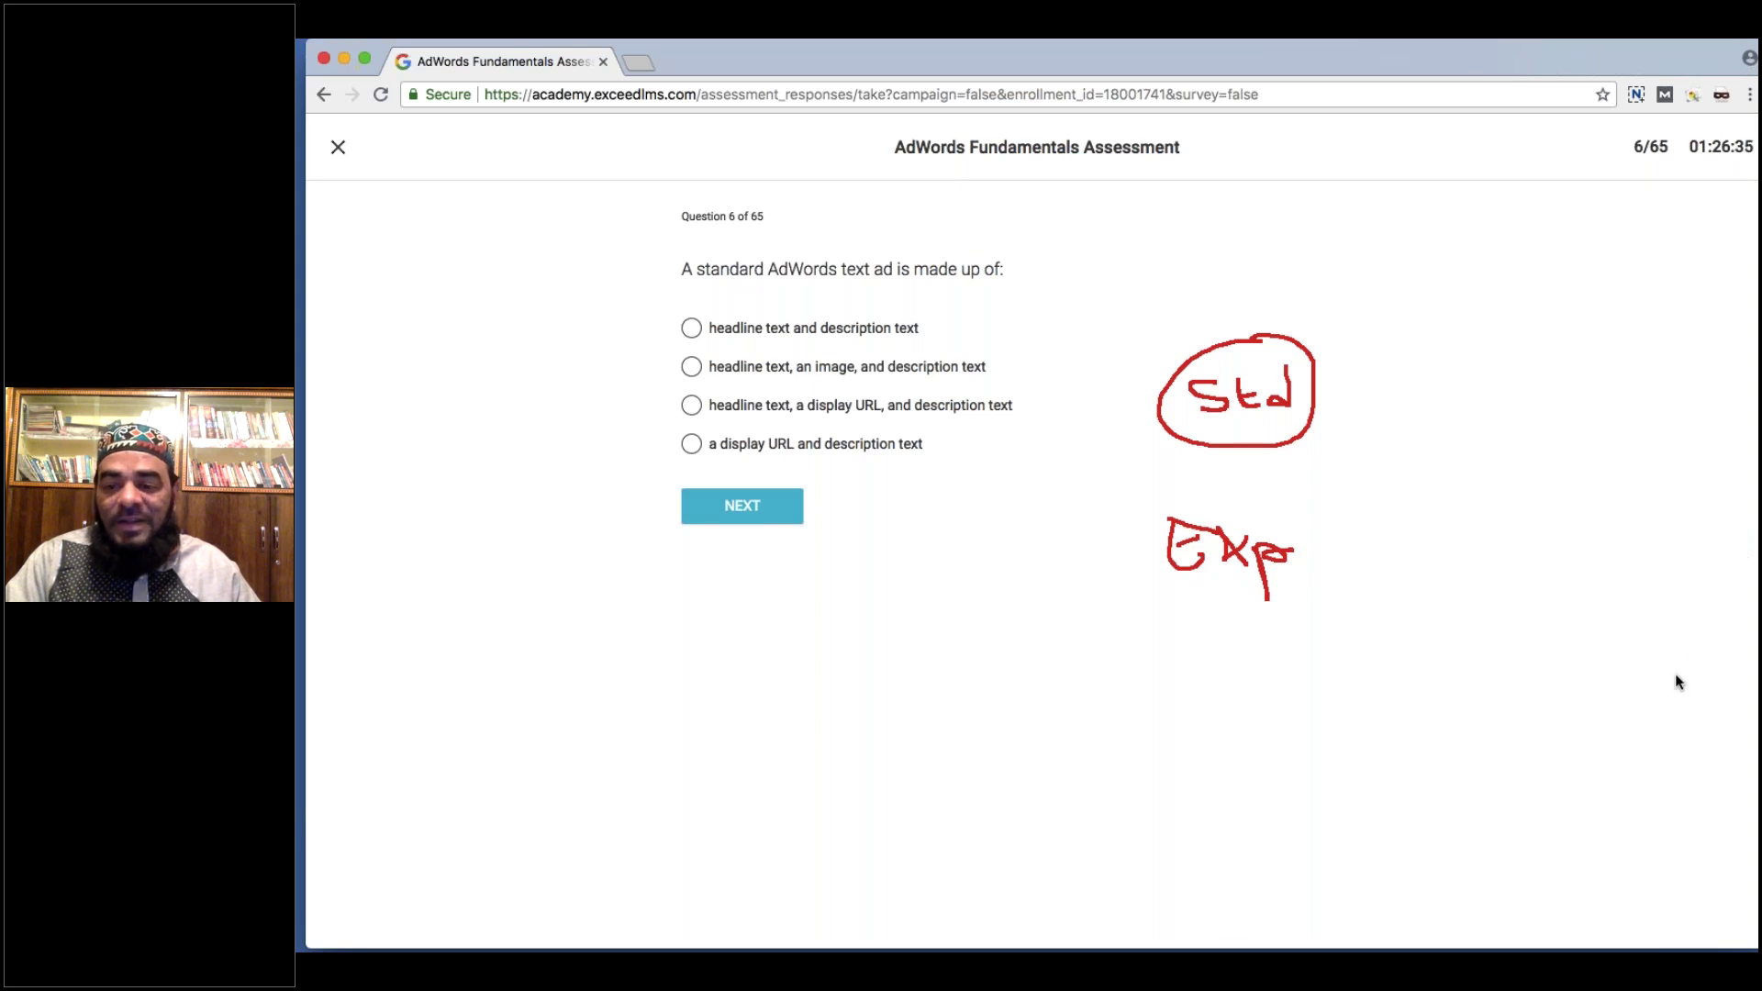
{"action": "key", "text": "Escape"}
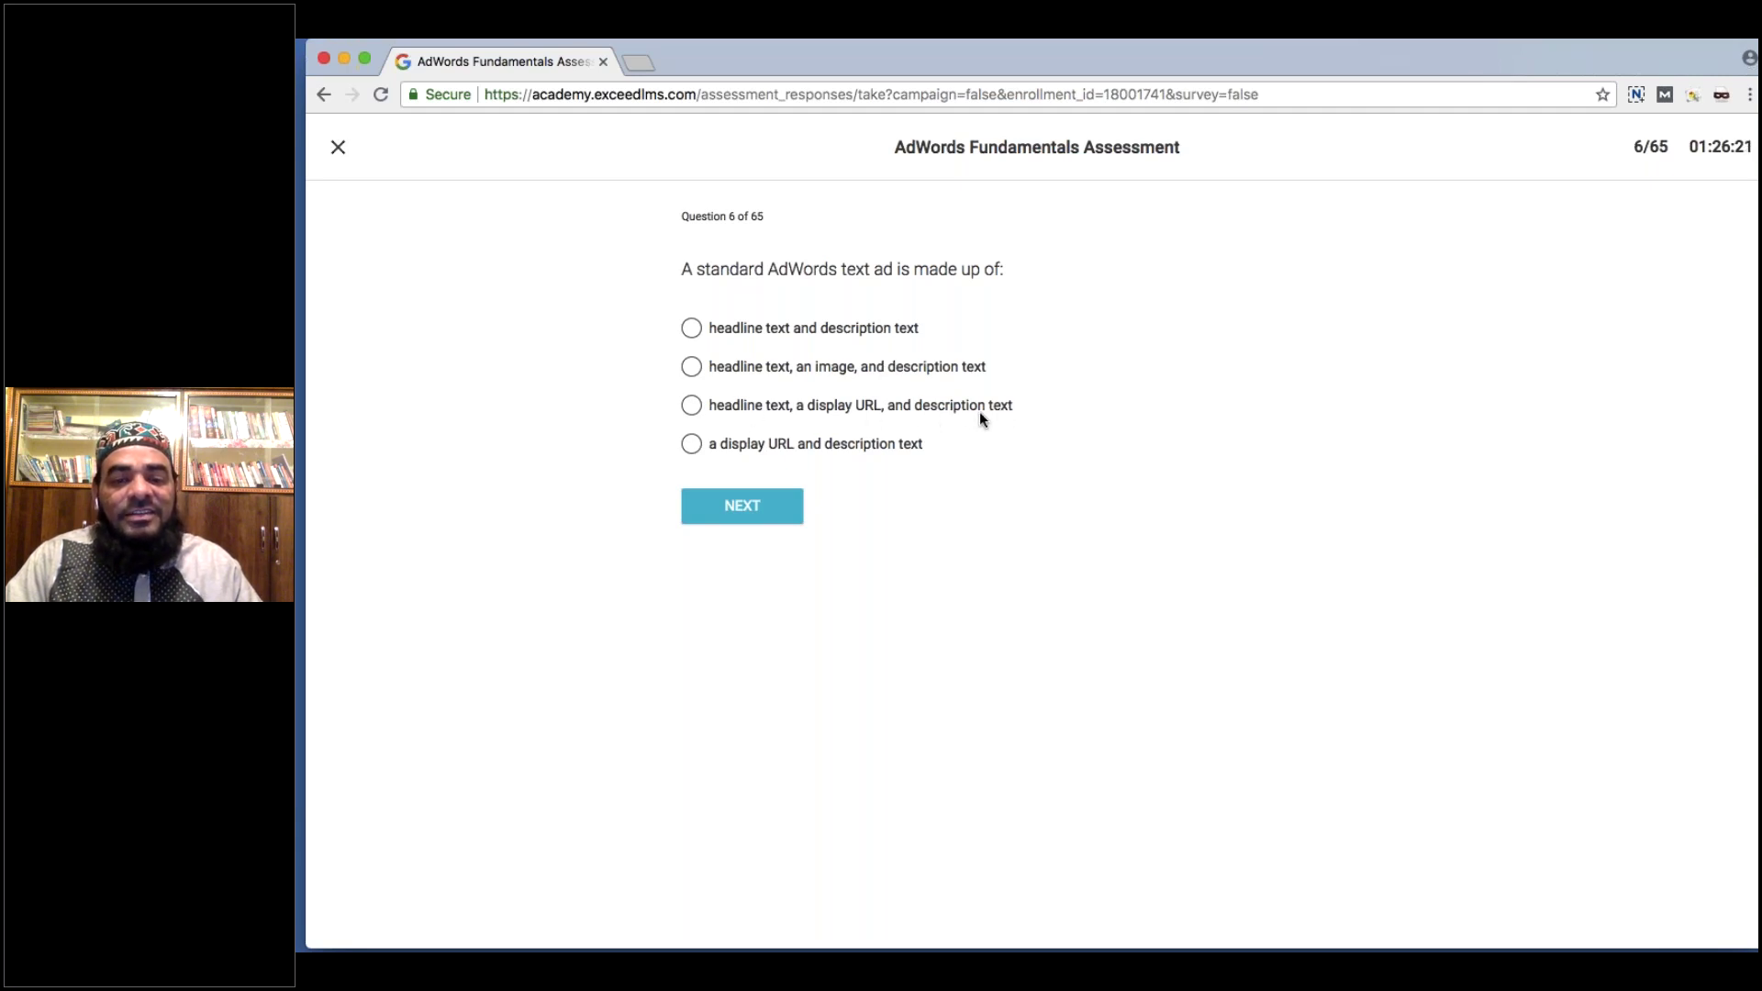
{"action": "left_click", "coordinate": [691, 404]}
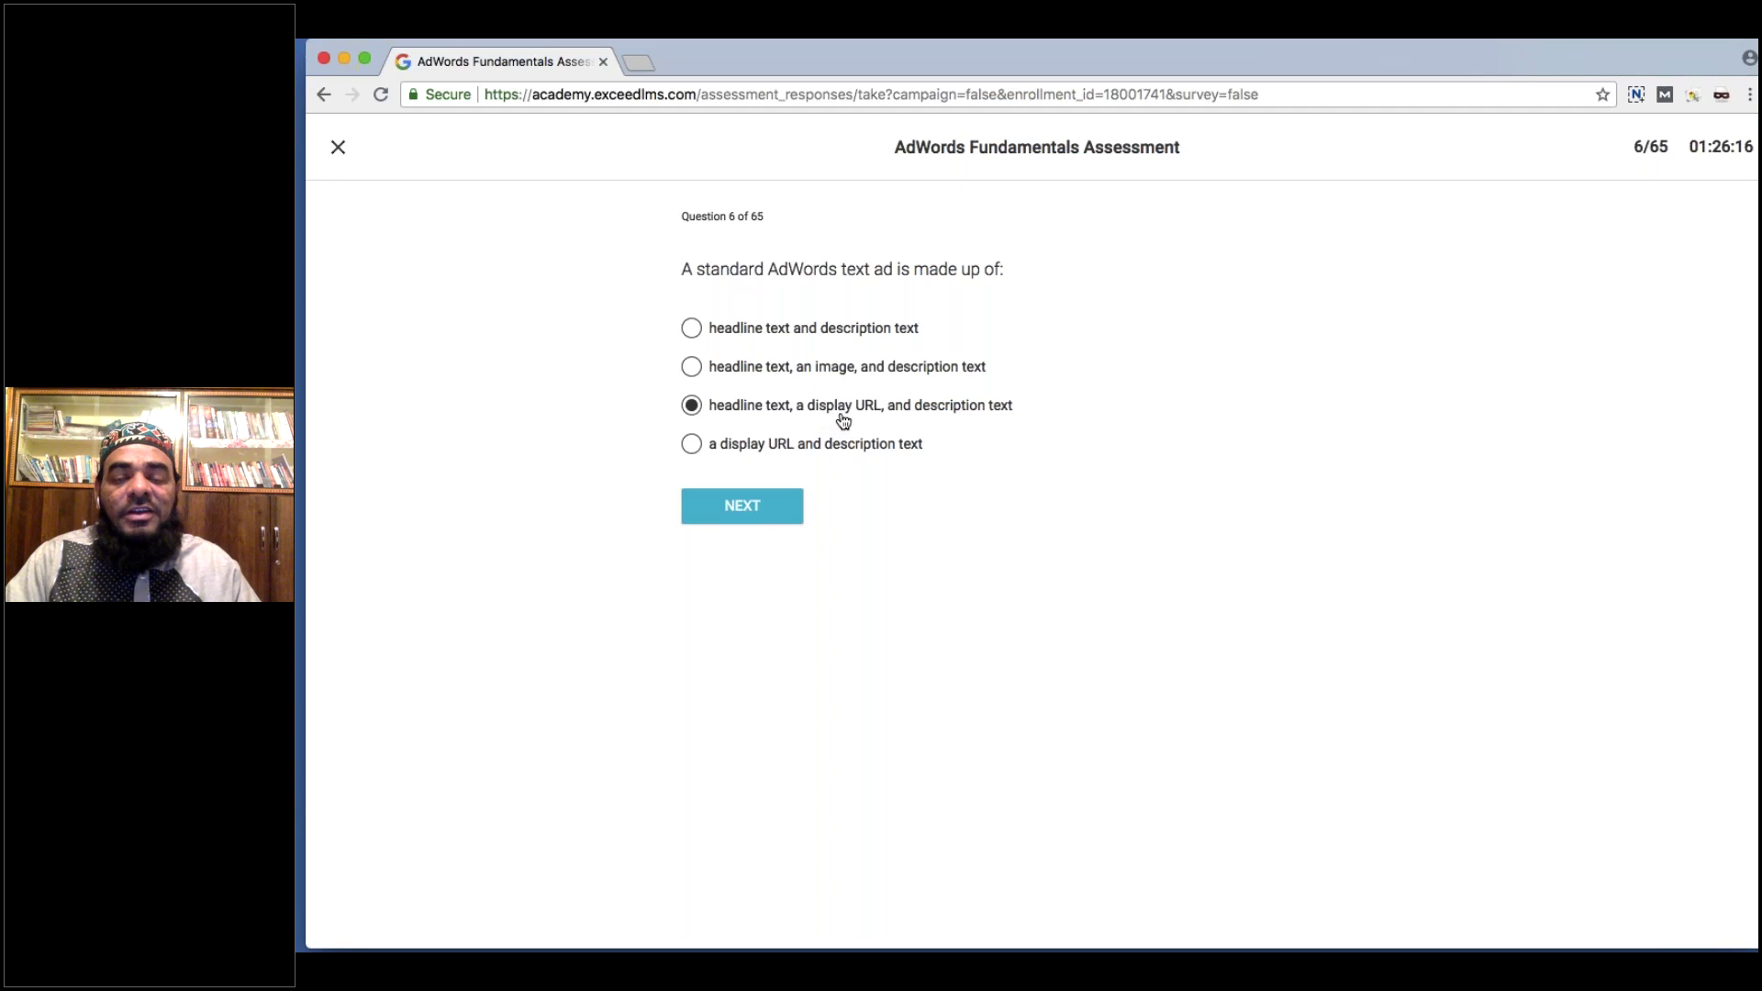
{"action": "left_click", "coordinate": [761, 506]}
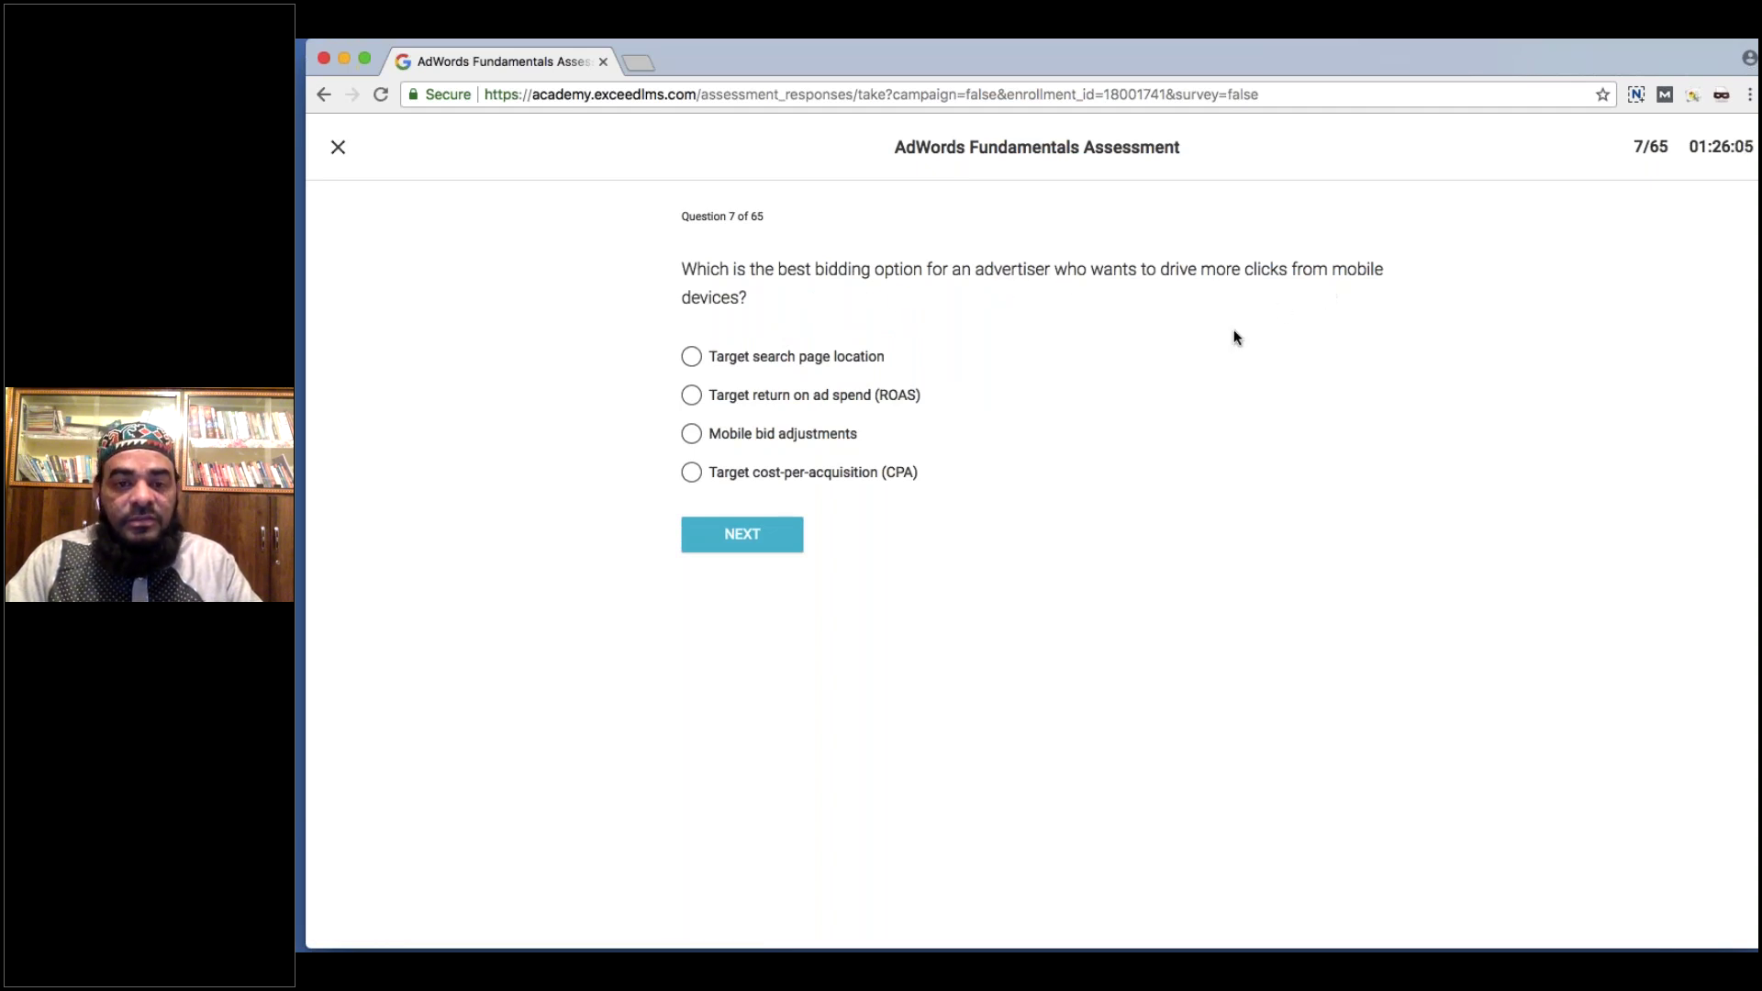
Submit Mobile bid adjustments, then 'Sign up for a free trial' after highlighting the ad headline.
{"action": "left_click", "coordinate": [737, 435]}
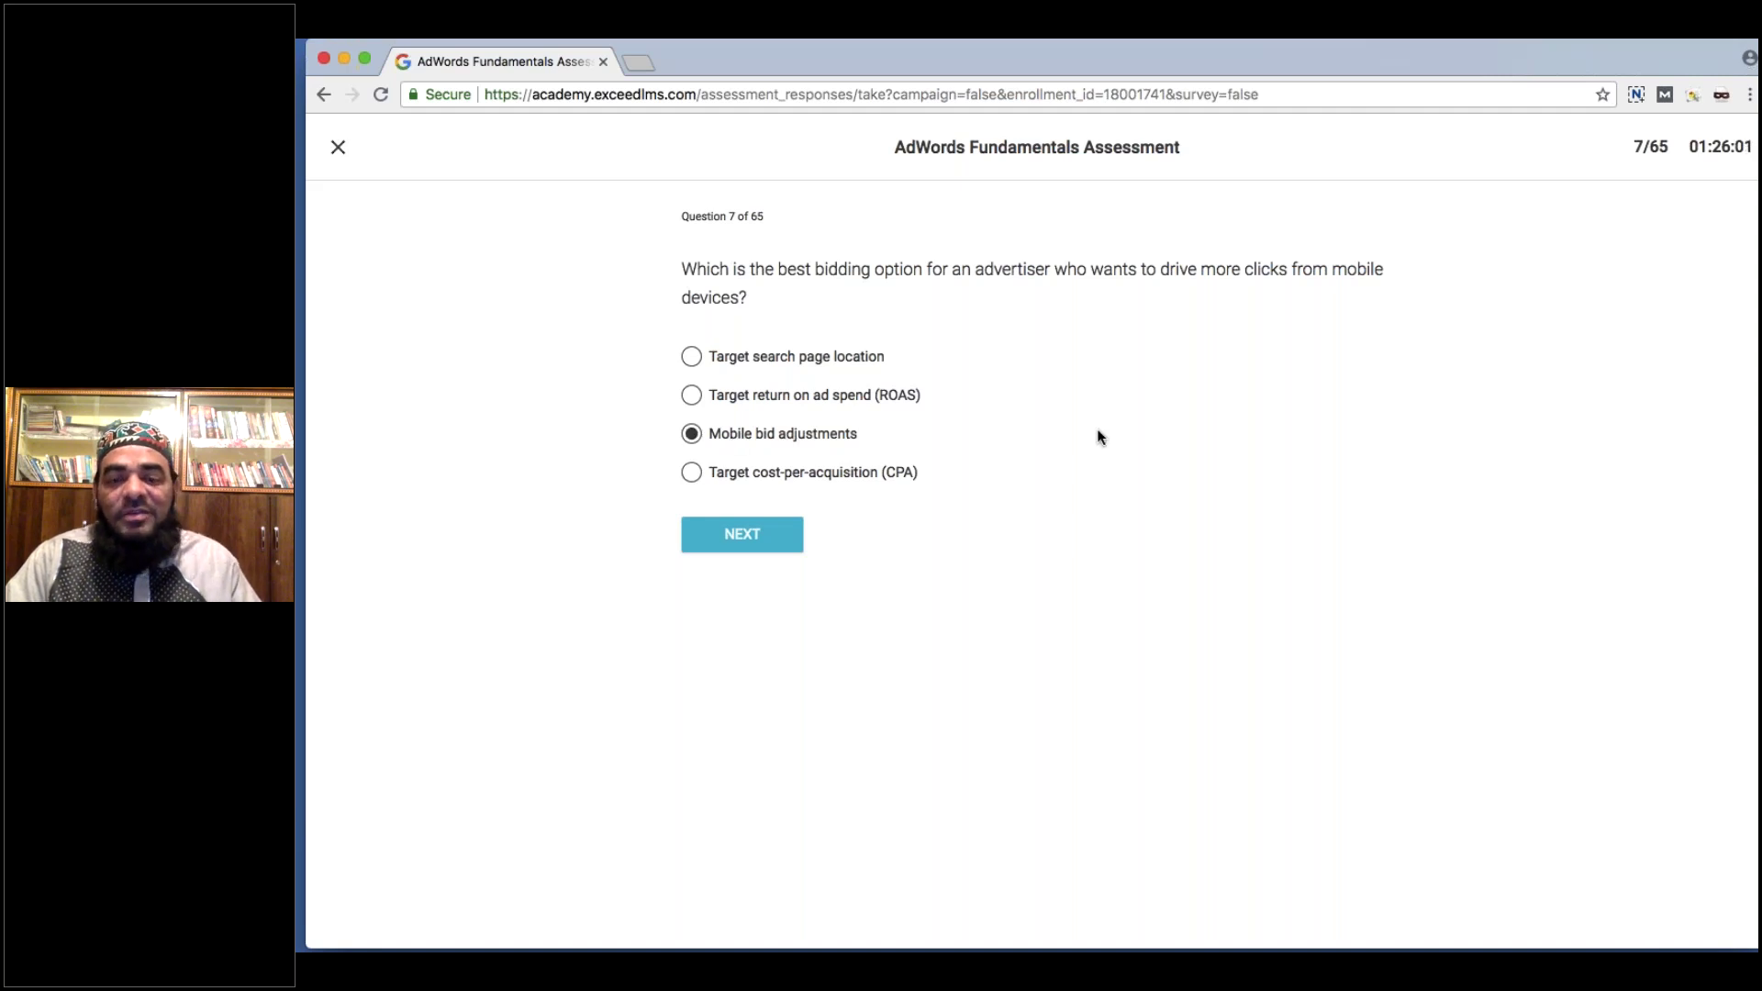
{"action": "left_click", "coordinate": [755, 539]}
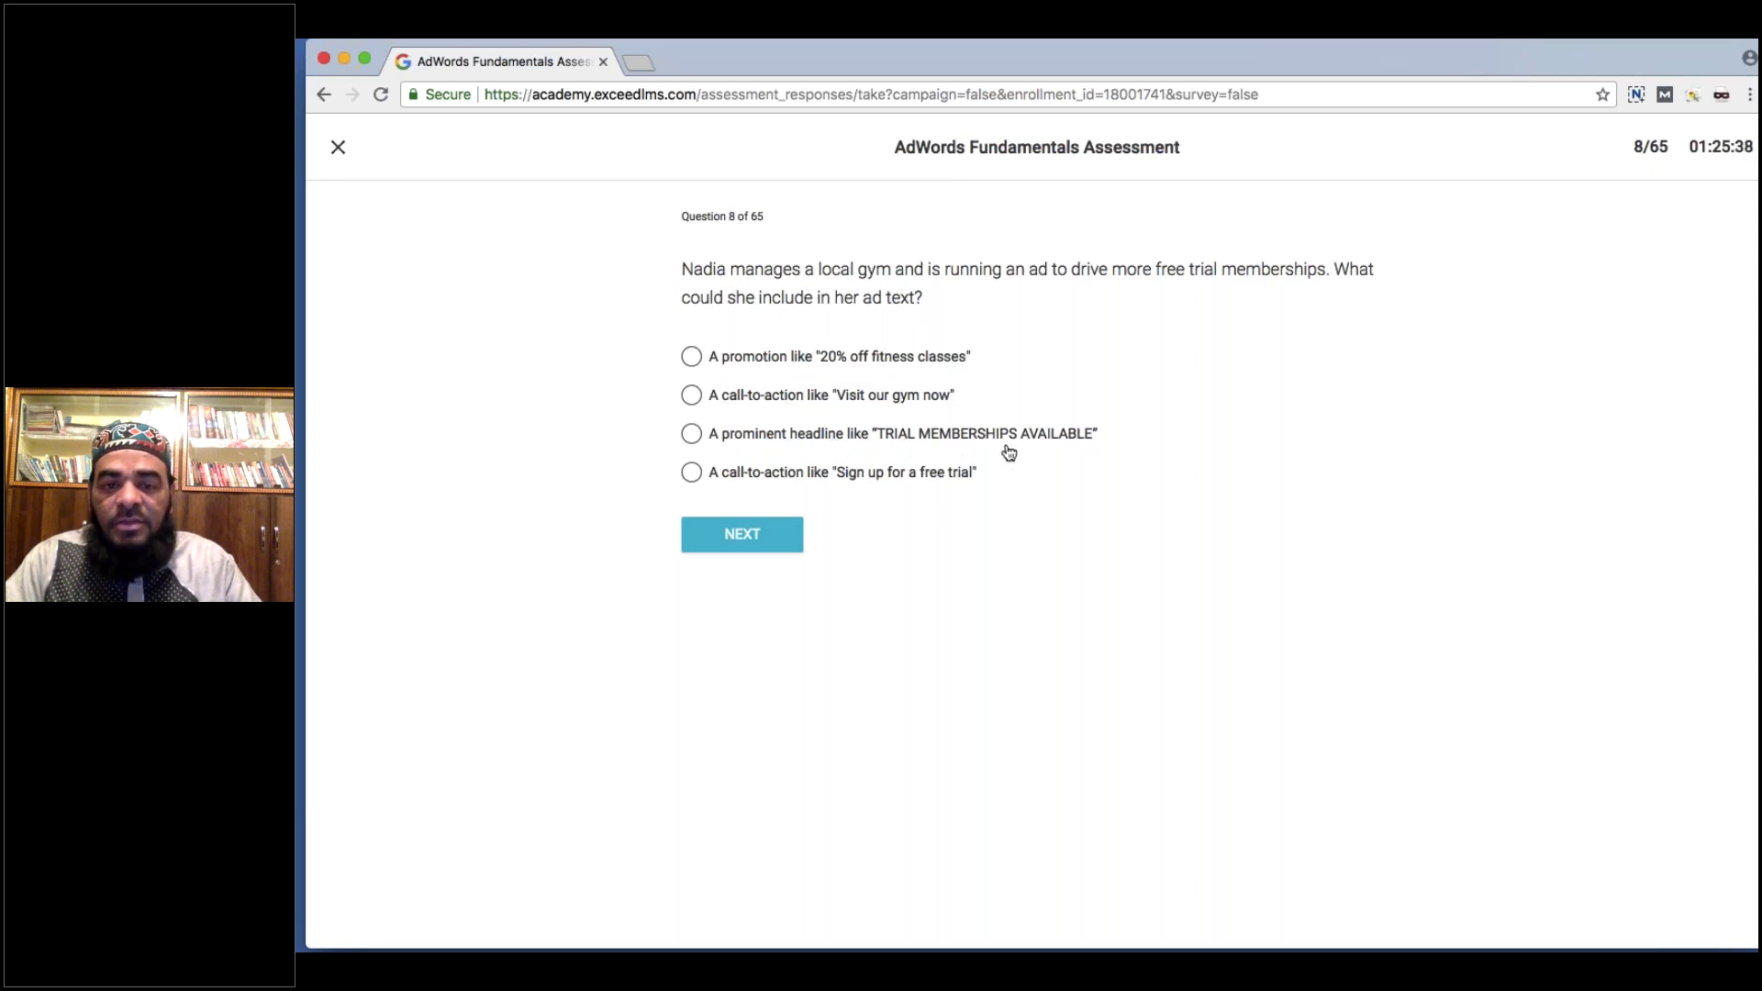
{"action": "left_click_drag", "start_coordinate": [1095, 438], "coordinate": [881, 438]}
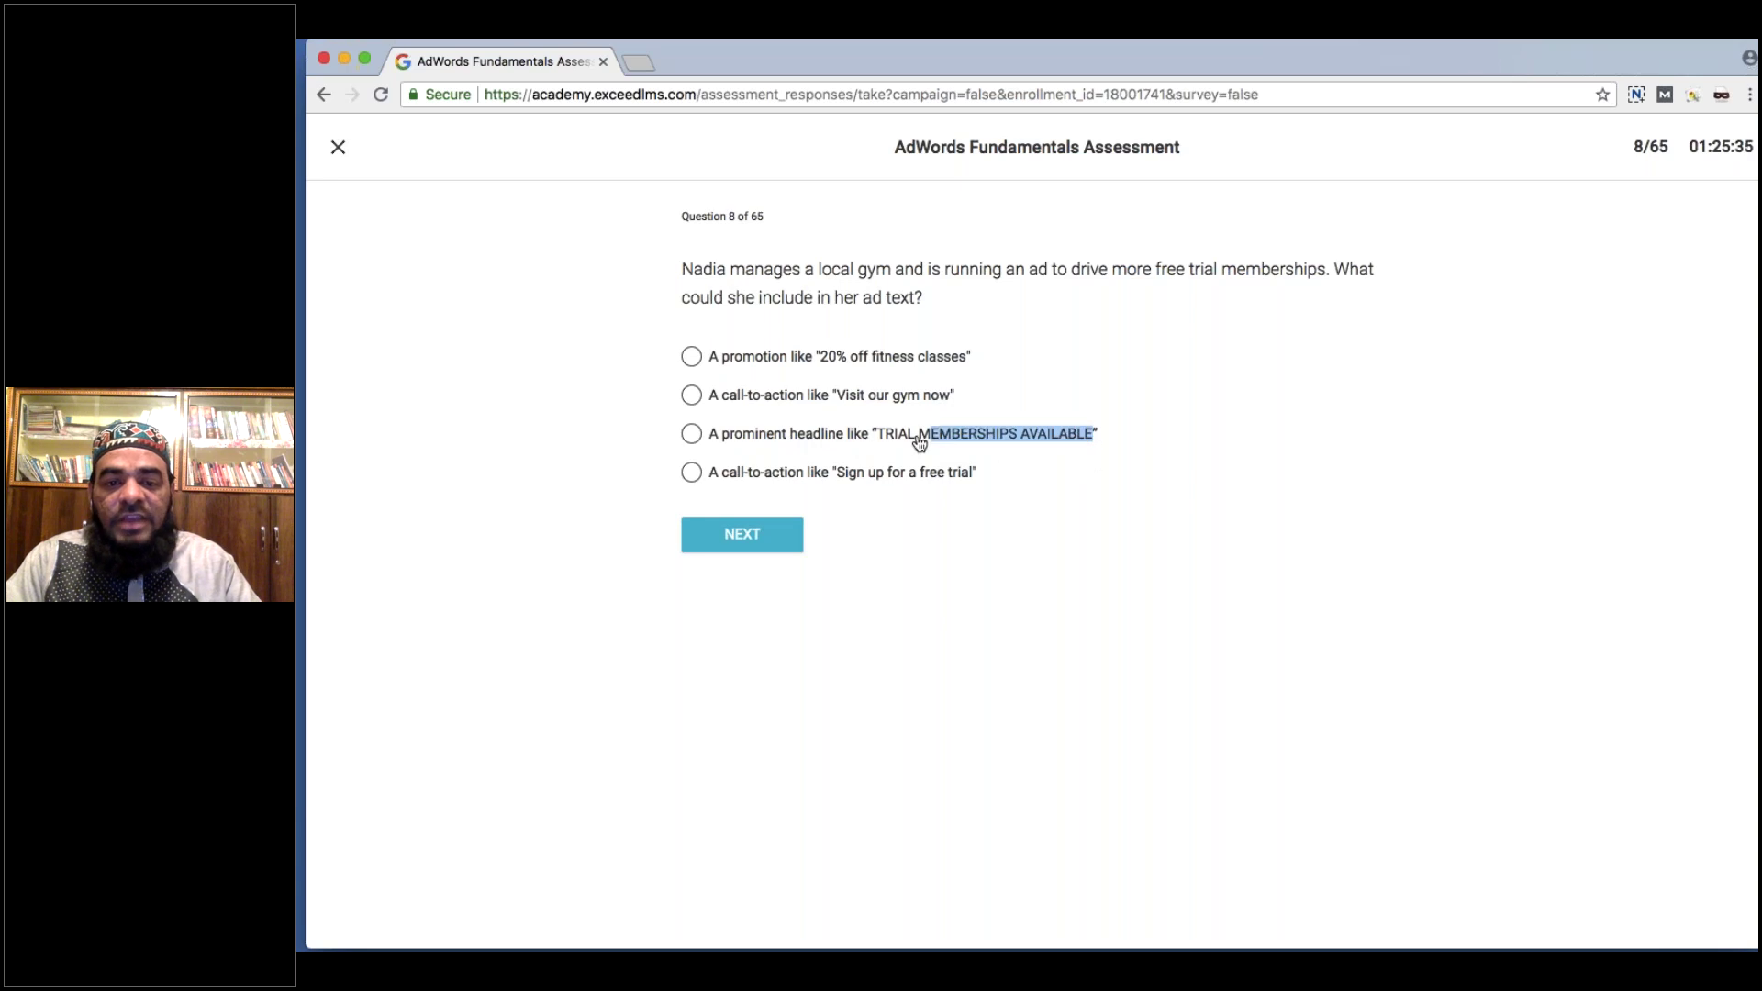
{"action": "left_click", "coordinate": [727, 476]}
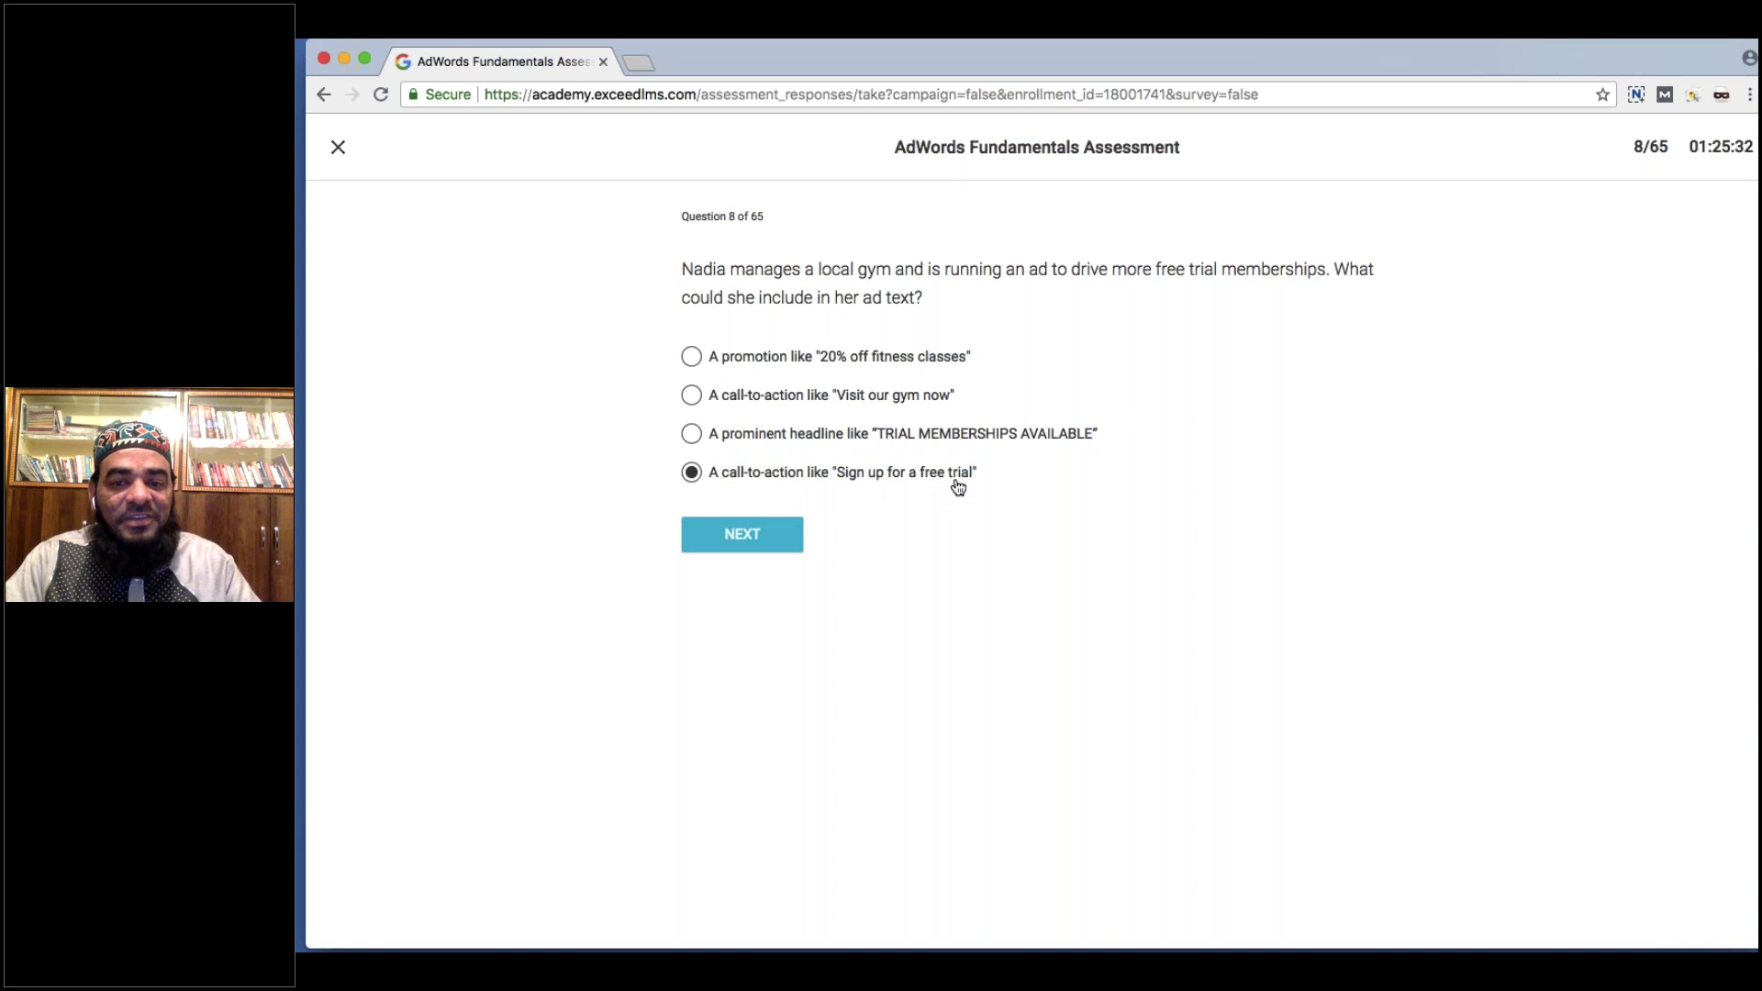
{"action": "left_click", "coordinate": [770, 534]}
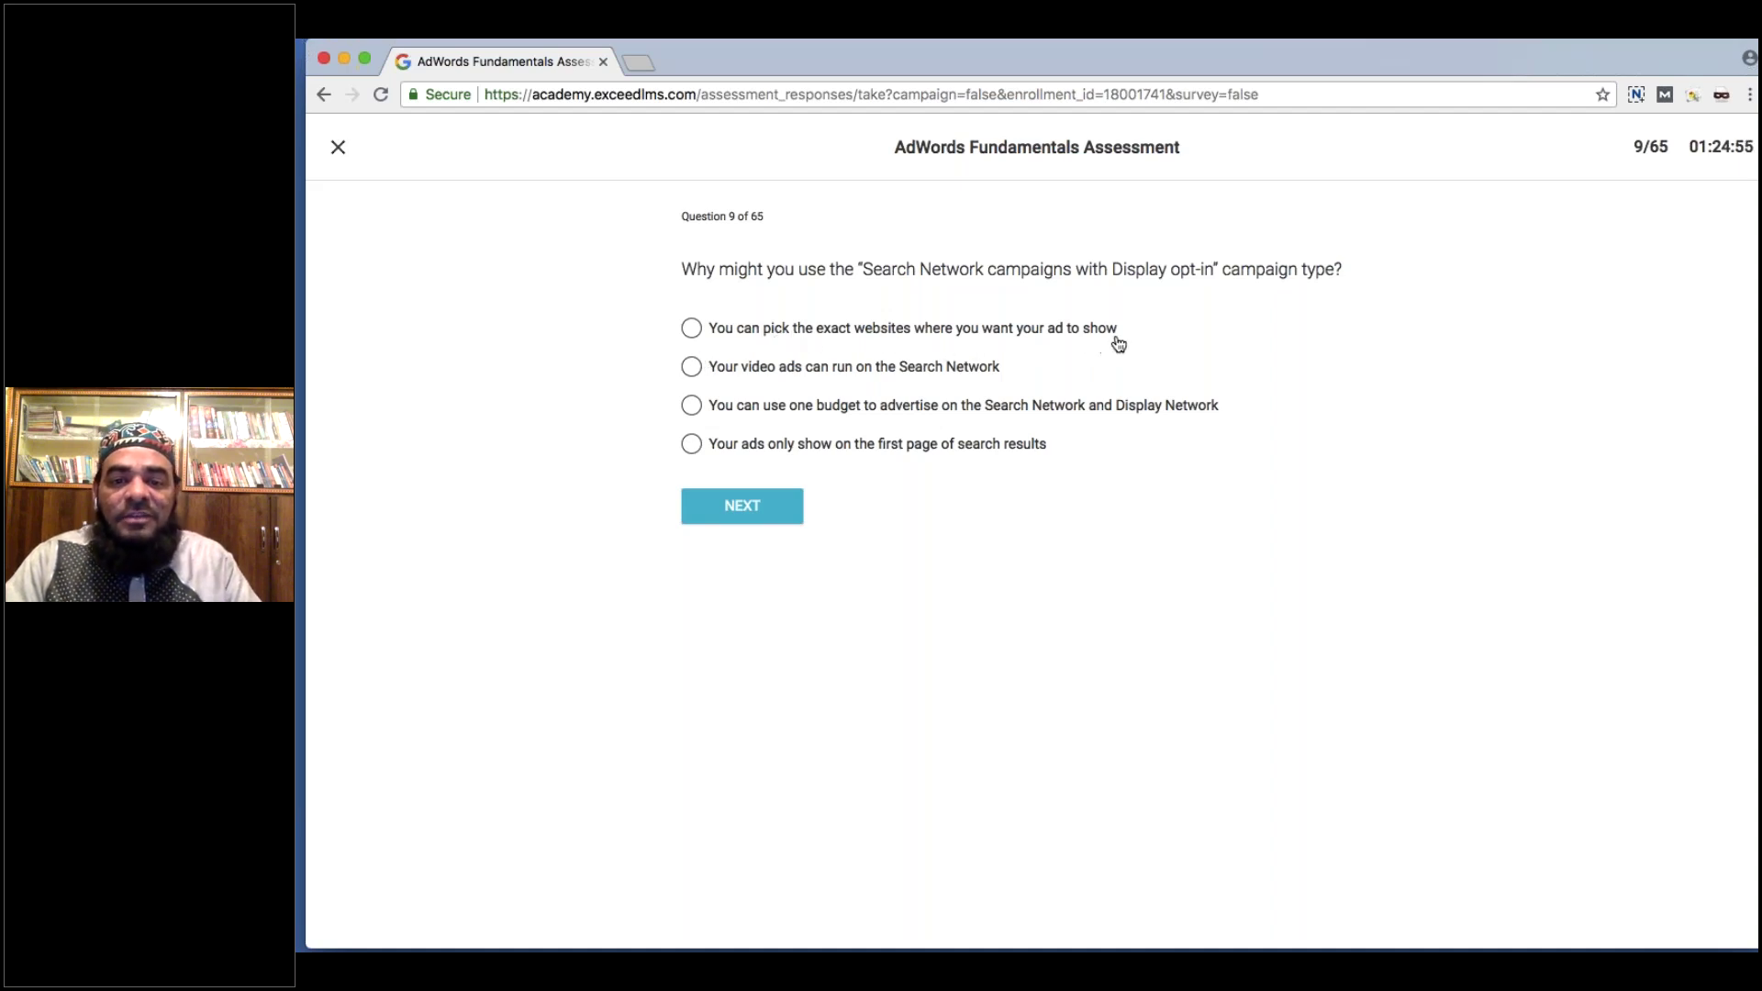
Submit 'You can use one budget' for question 9 and 'reducing irrelevant clicks' for question 10.
{"action": "left_click", "coordinate": [830, 411]}
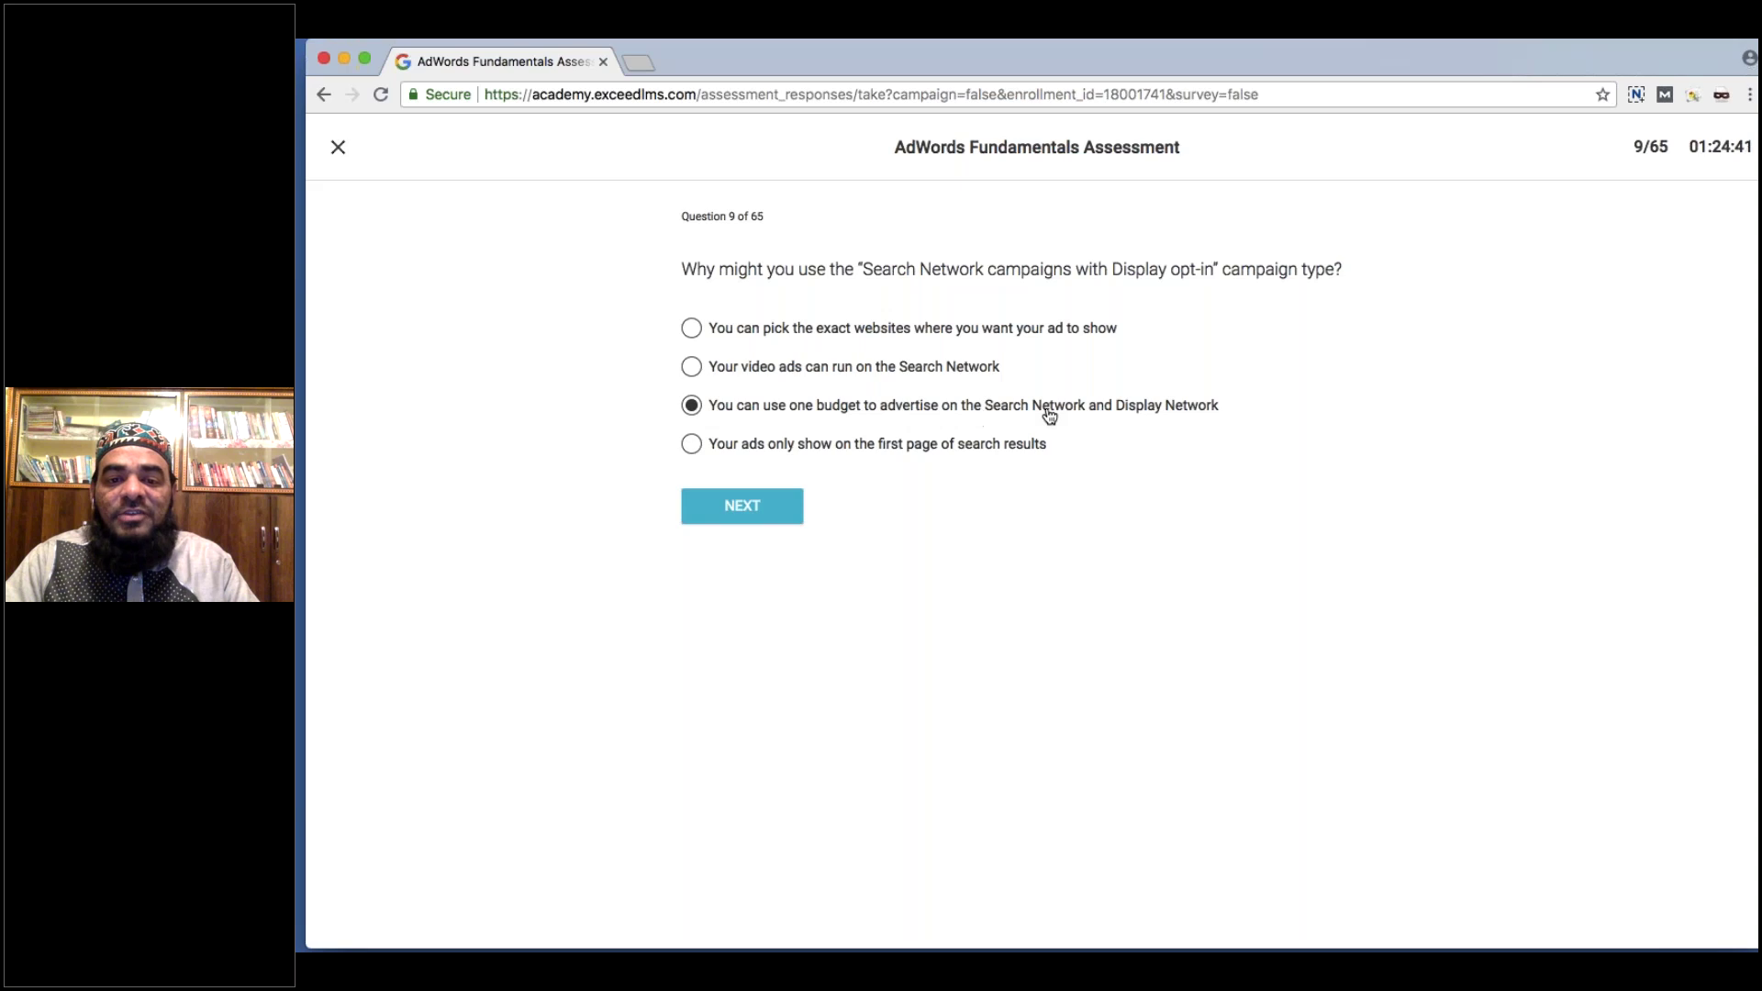
{"action": "left_click", "coordinate": [761, 509]}
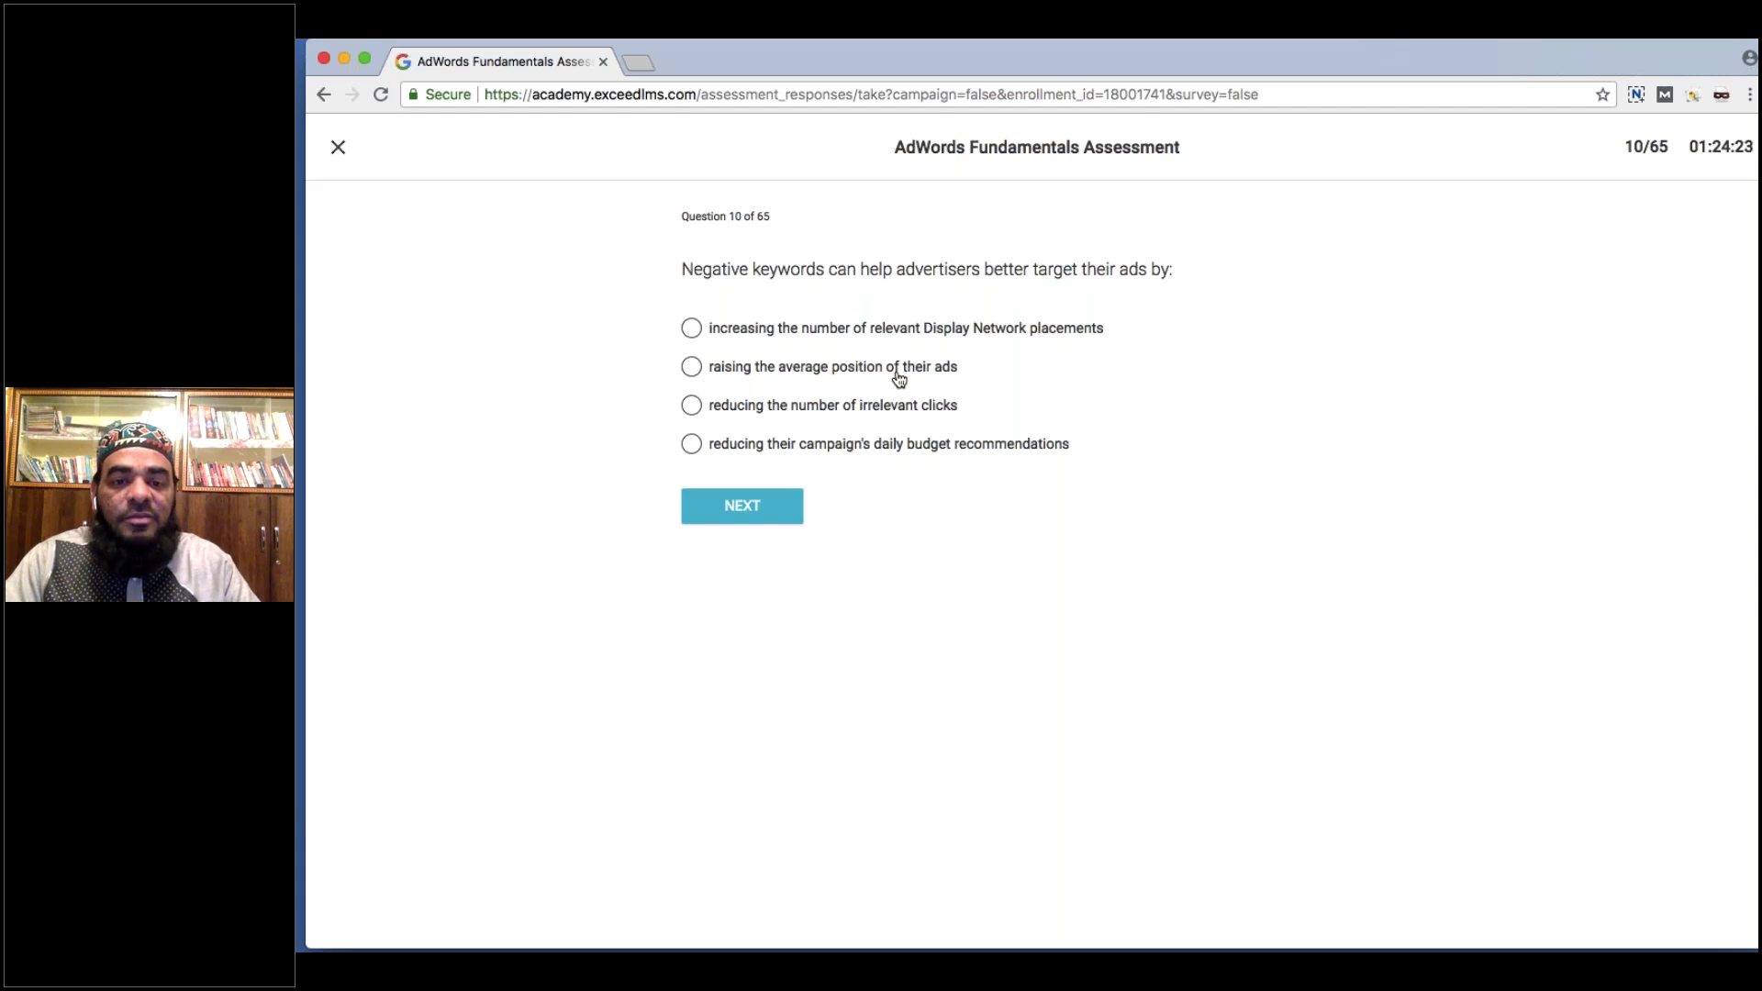
{"action": "left_click", "coordinate": [739, 420]}
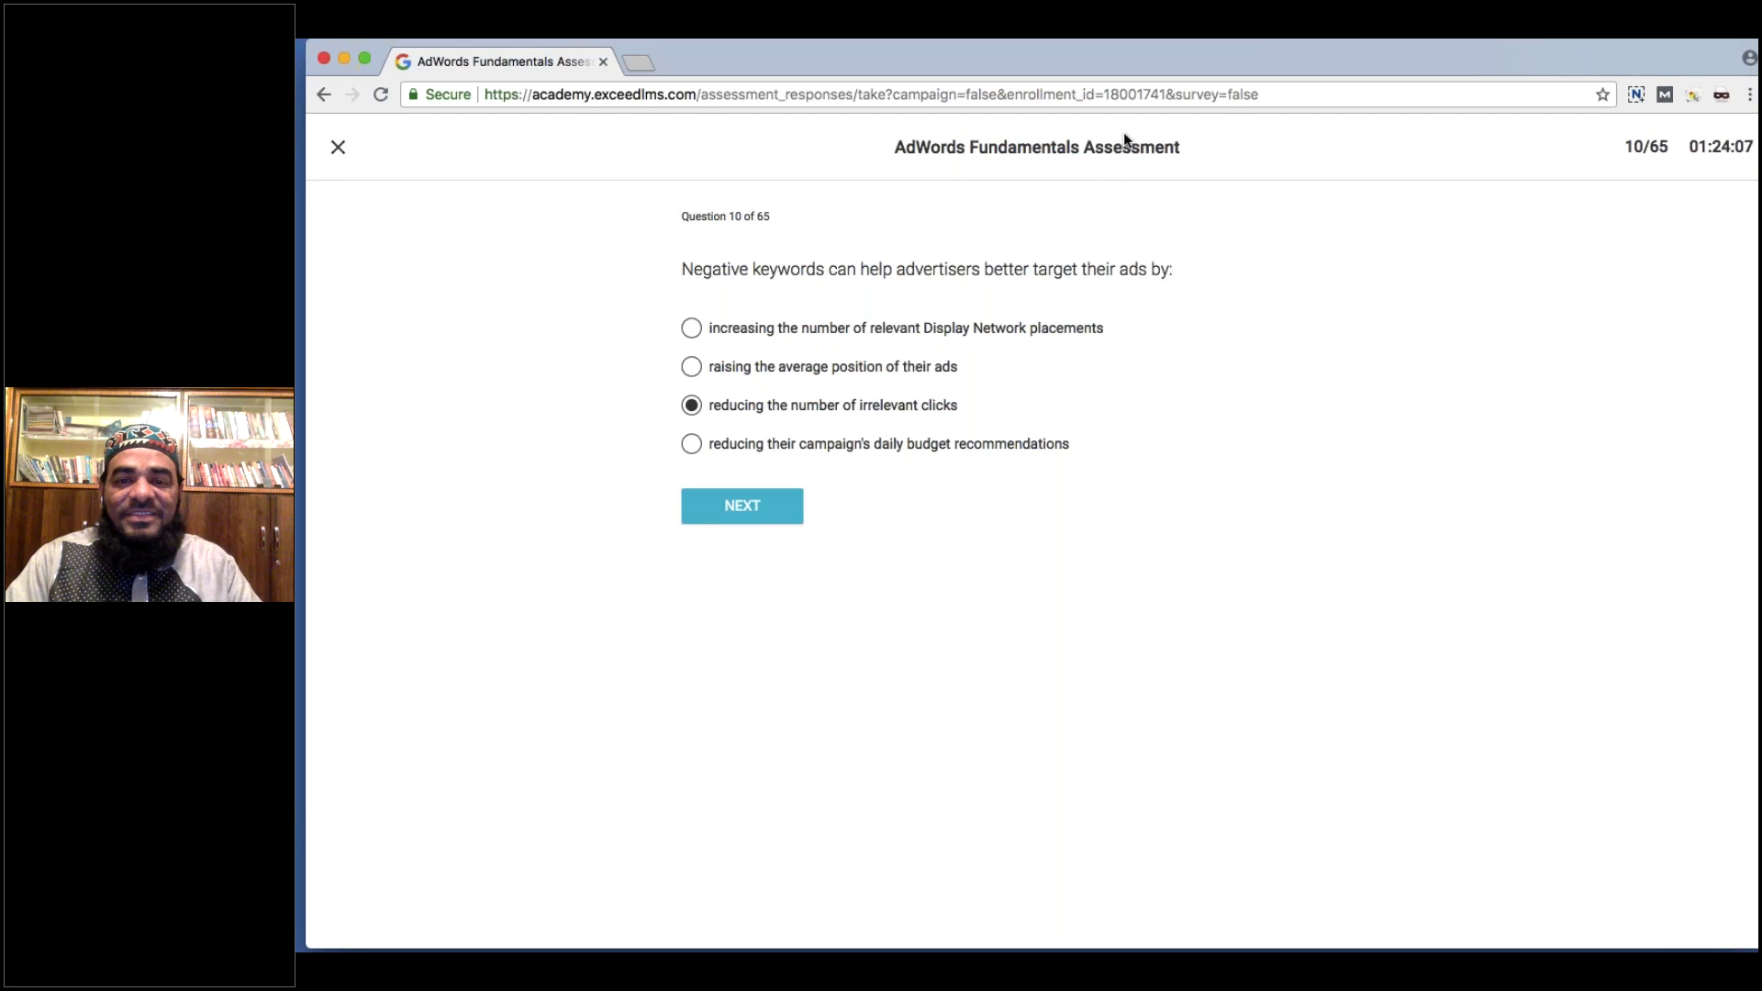
{"action": "left_click", "coordinate": [745, 507]}
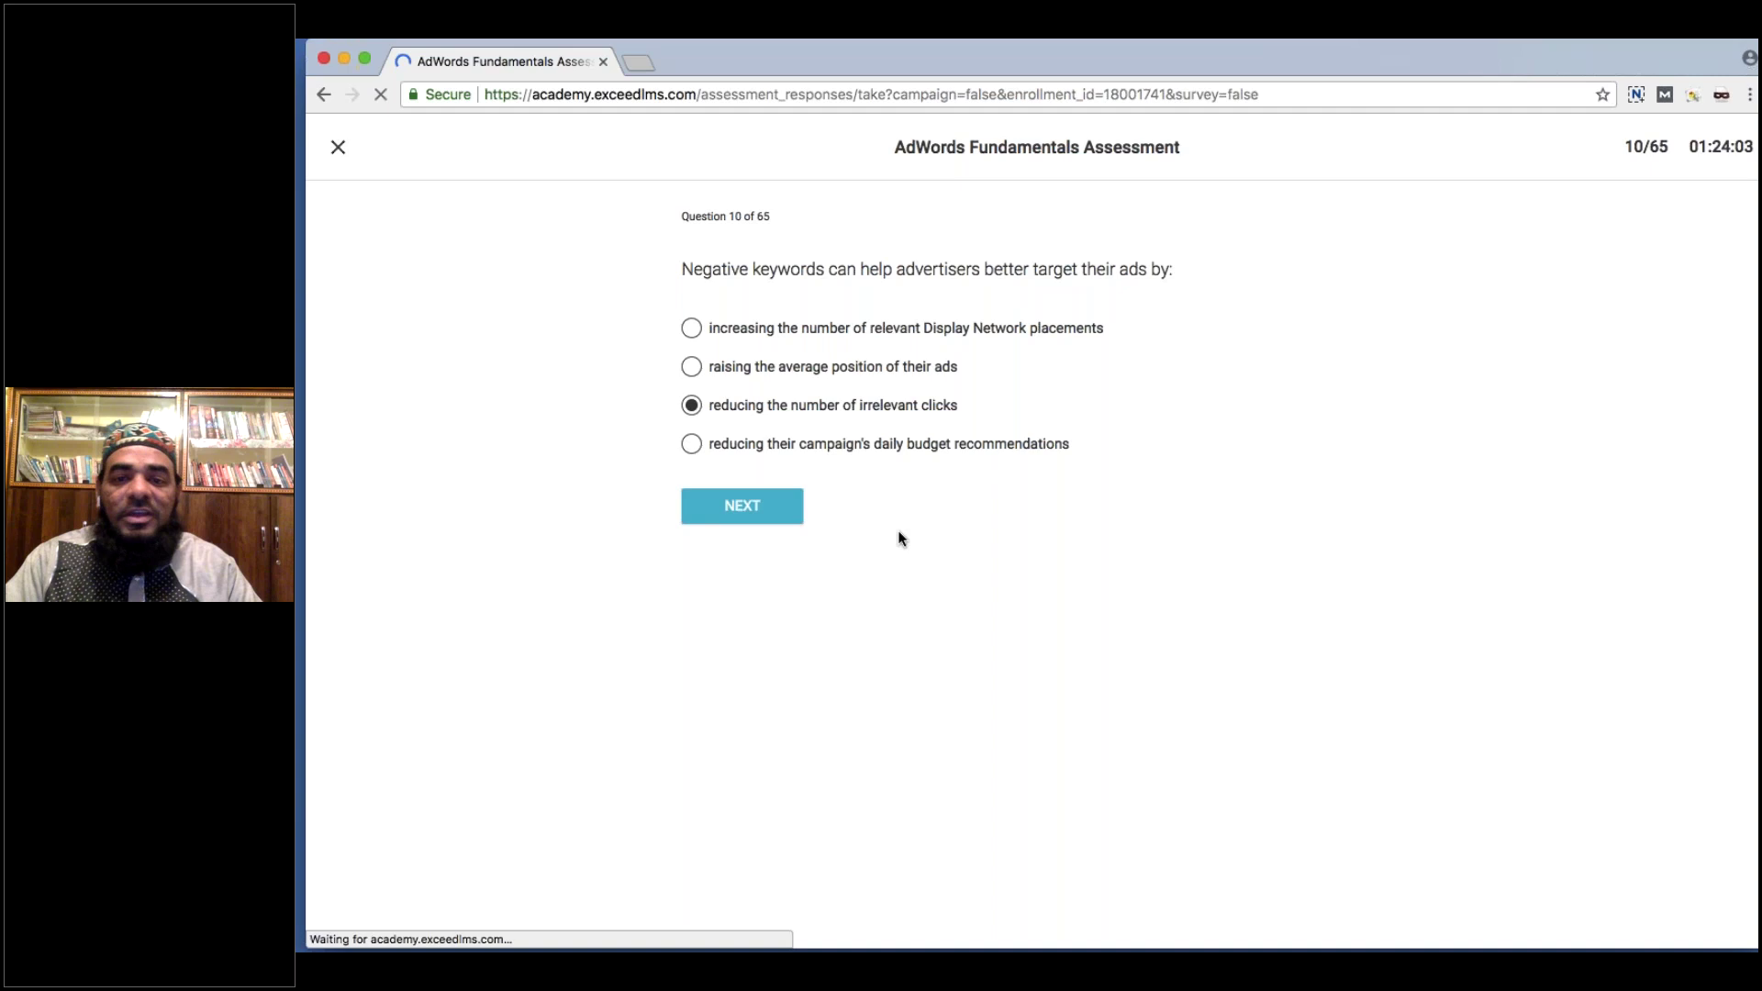